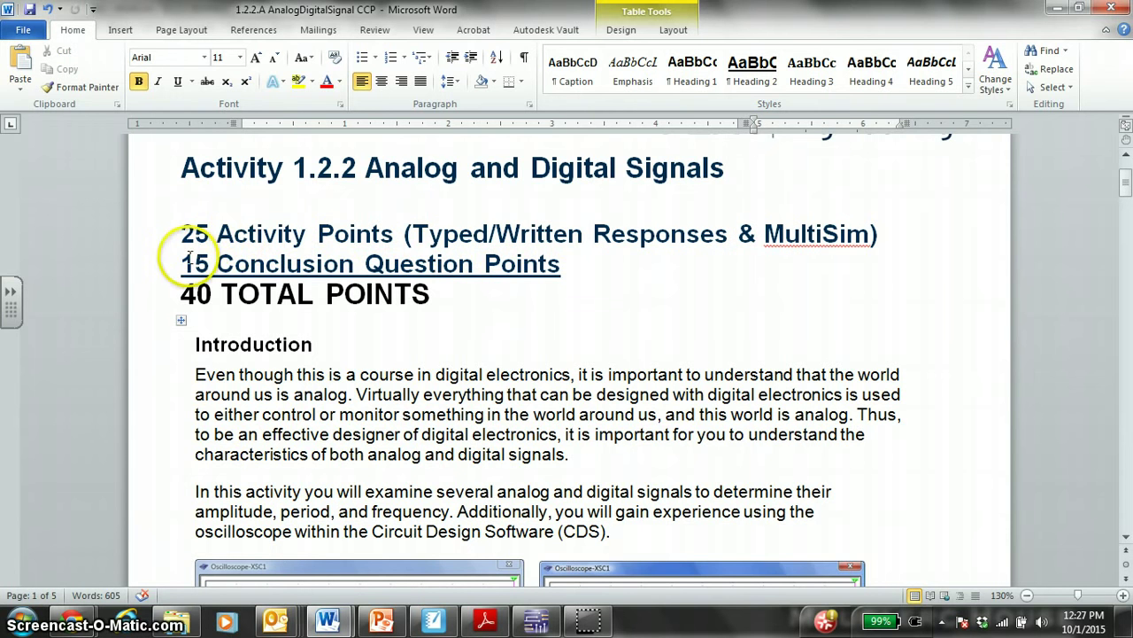
- Highlight the '15 Conclusion Question Points' line and scroll down through the worksheet
{"action": "left_click_drag", "start_coordinate": [181, 264], "coordinate": [552, 274]}
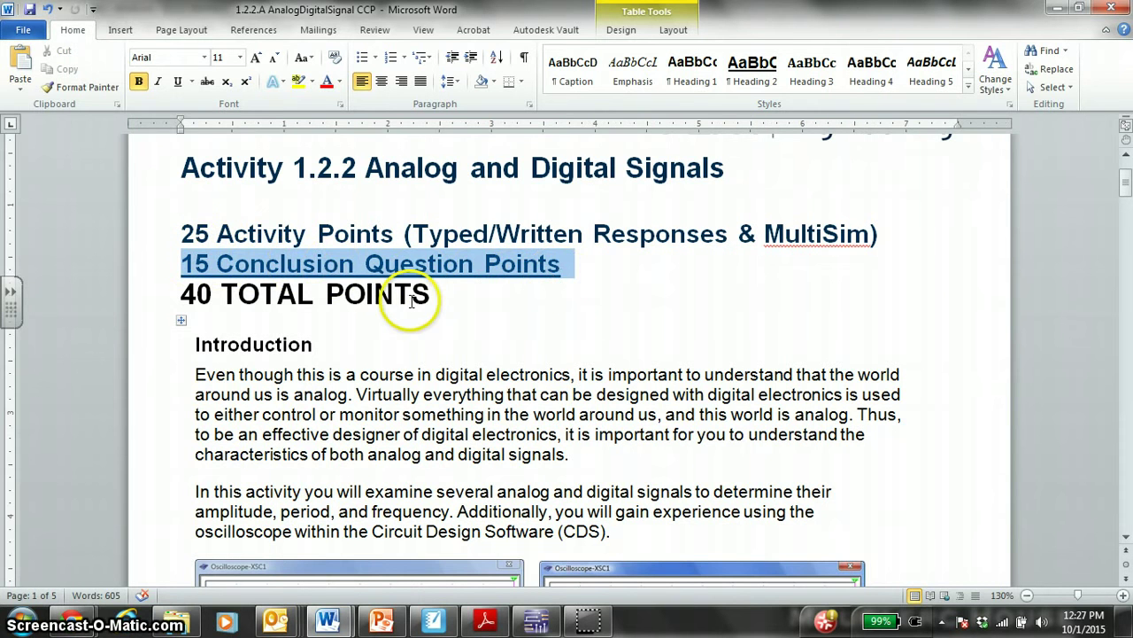
{"action": "scroll", "coordinate": [412, 301], "scroll_direction": "down", "scroll_amount": 2}
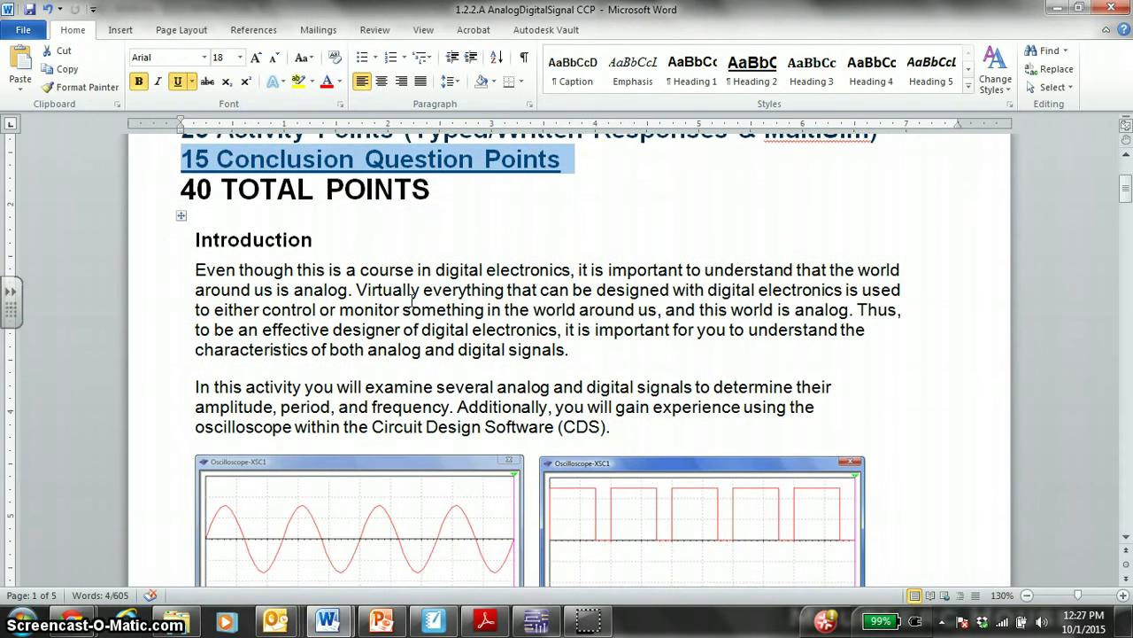
{"action": "scroll", "coordinate": [412, 299], "scroll_direction": "down", "scroll_amount": 1}
{"action": "left_click", "coordinate": [426, 379]}
{"action": "scroll", "coordinate": [426, 377], "scroll_direction": "down", "scroll_amount": 1}
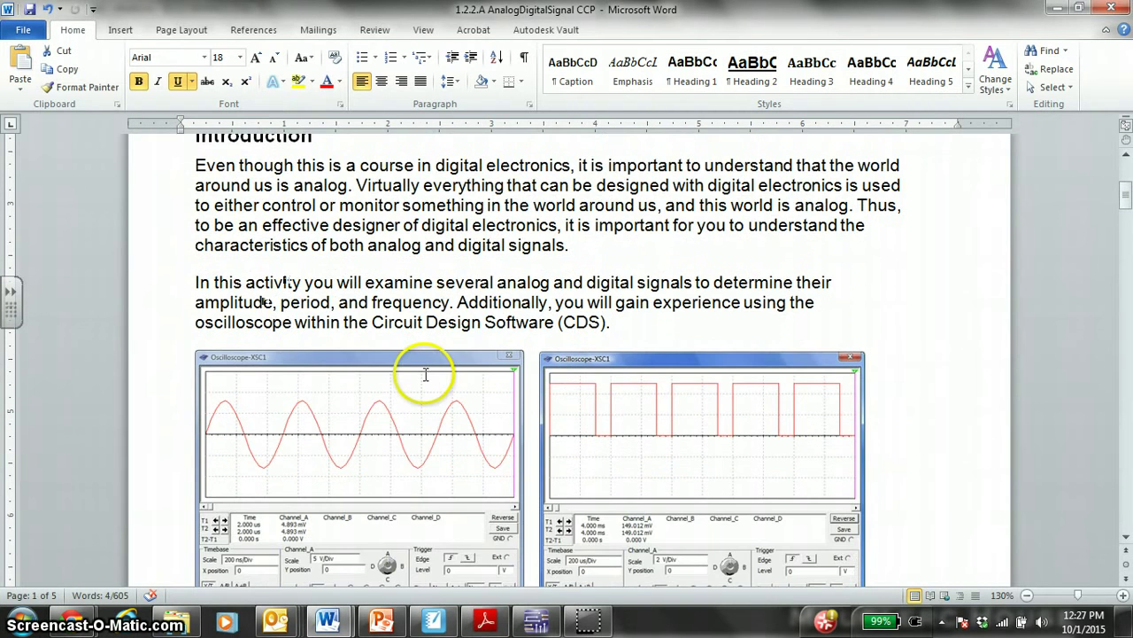
{"action": "scroll", "coordinate": [424, 376], "scroll_direction": "down", "scroll_amount": 1}
- Scroll to the sine- and square-wave oscilloscope screenshots and select the square-wave image
{"action": "scroll", "coordinate": [425, 376], "scroll_direction": "up", "scroll_amount": 4}
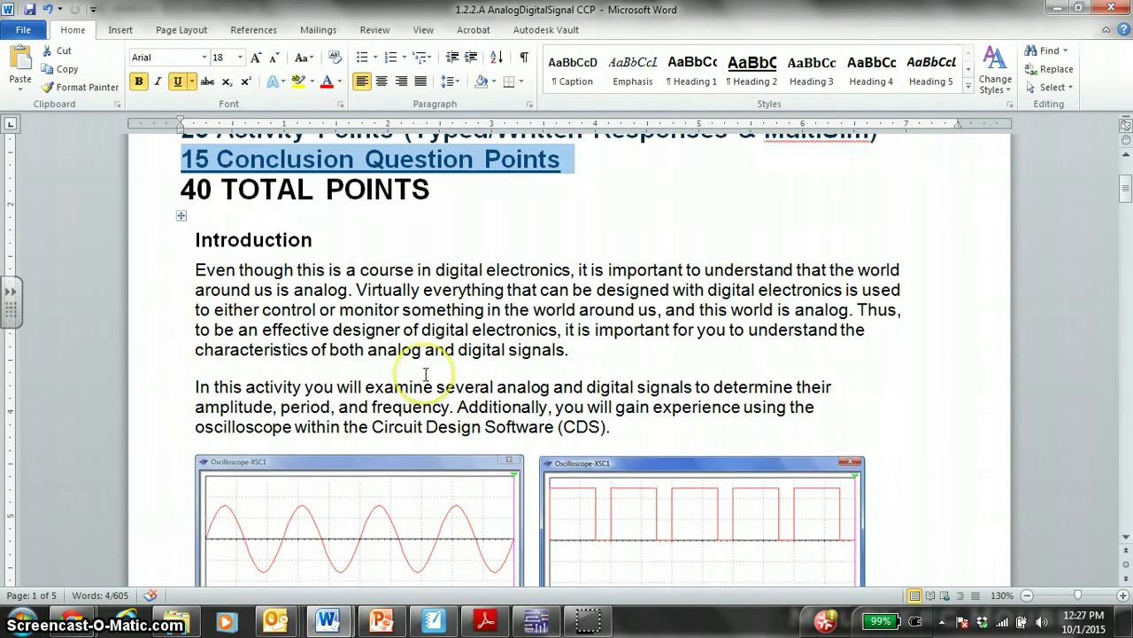
{"action": "scroll", "coordinate": [426, 376], "scroll_direction": "up", "scroll_amount": 2}
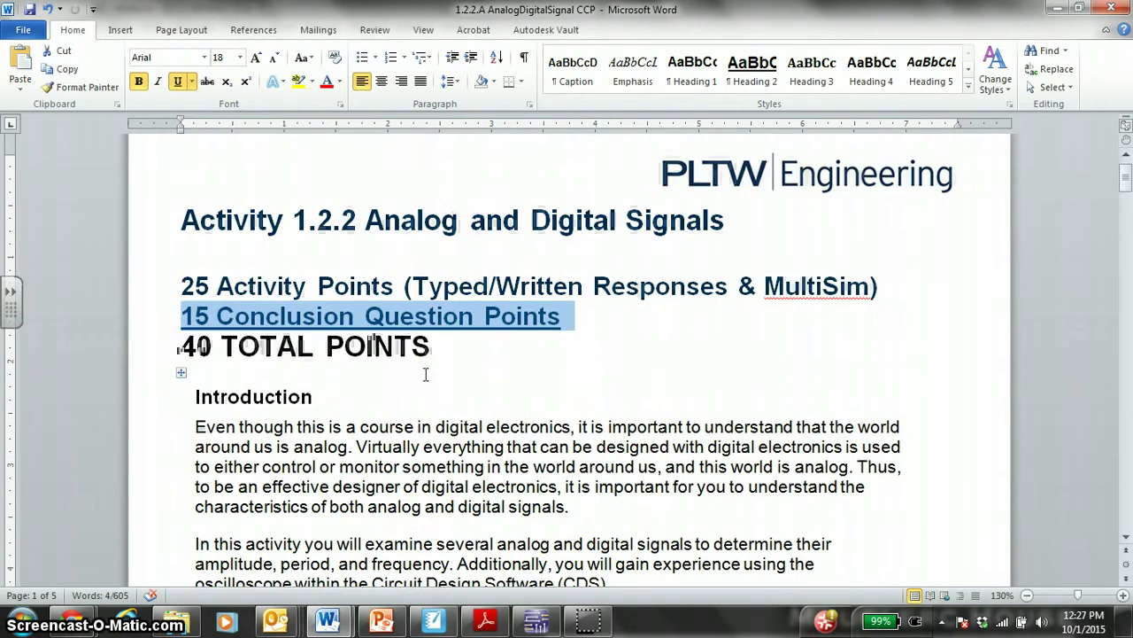
{"action": "scroll", "coordinate": [478, 239], "scroll_direction": "down", "scroll_amount": 3}
{"action": "left_click", "coordinate": [484, 241]}
{"action": "scroll", "coordinate": [483, 241], "scroll_direction": "down", "scroll_amount": 2}
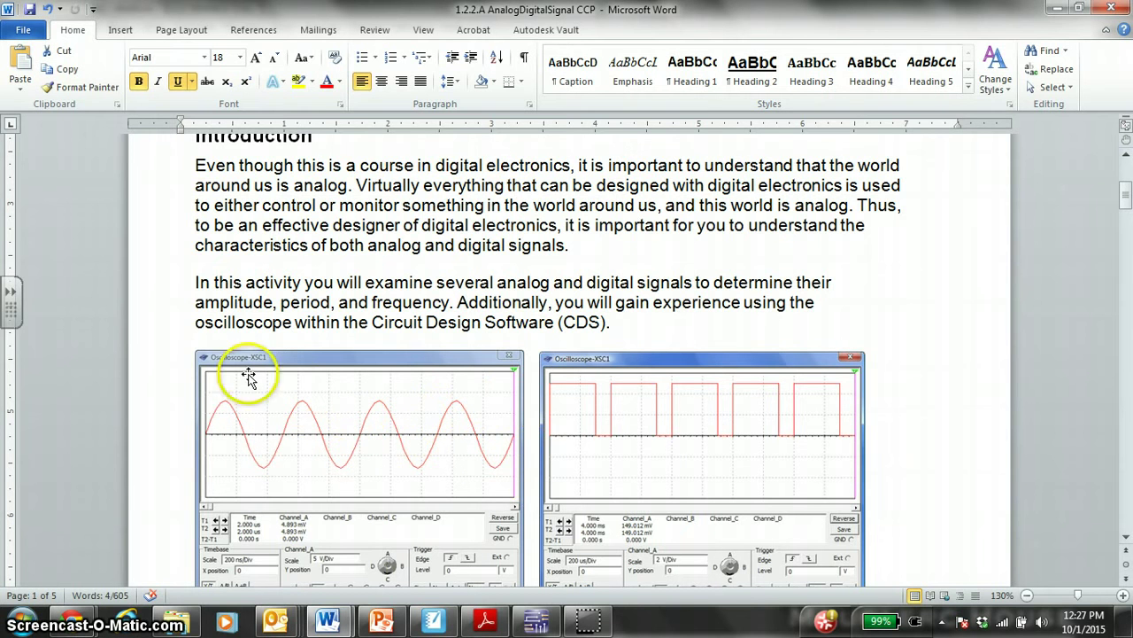
{"action": "scroll", "coordinate": [407, 397], "scroll_direction": "down", "scroll_amount": 1}
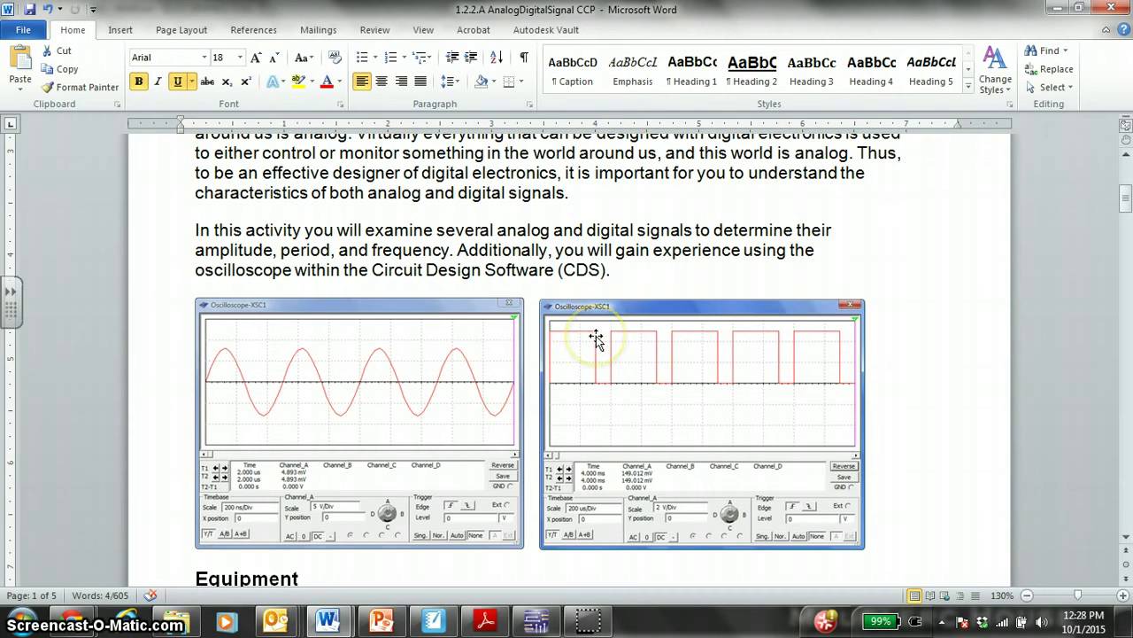
{"action": "left_click", "coordinate": [598, 377]}
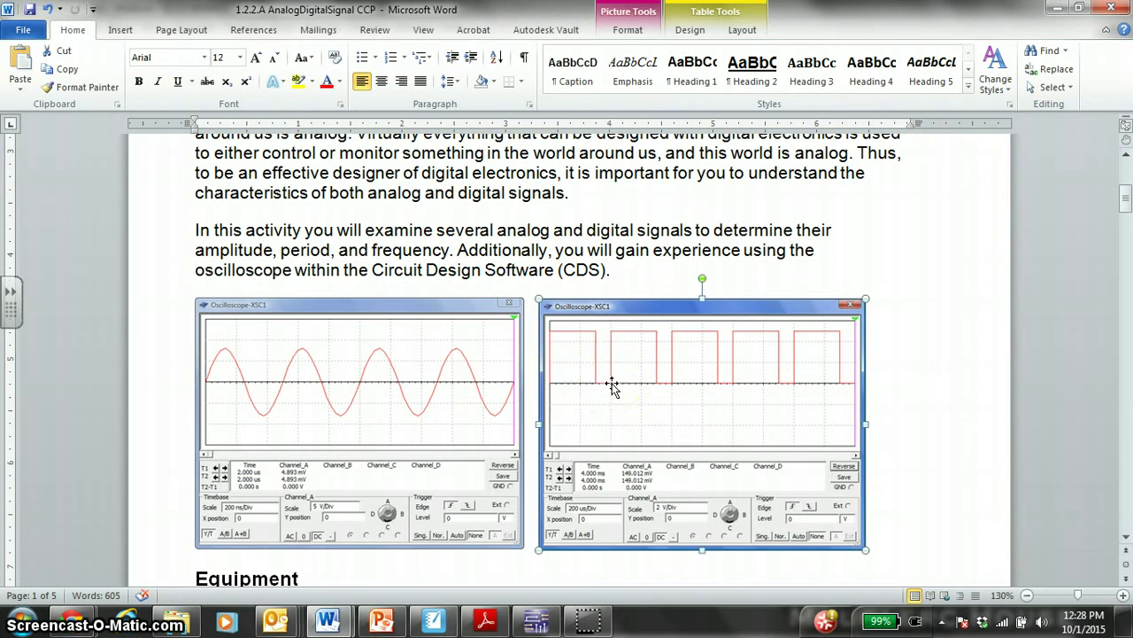
{"action": "left_click", "coordinate": [614, 339]}
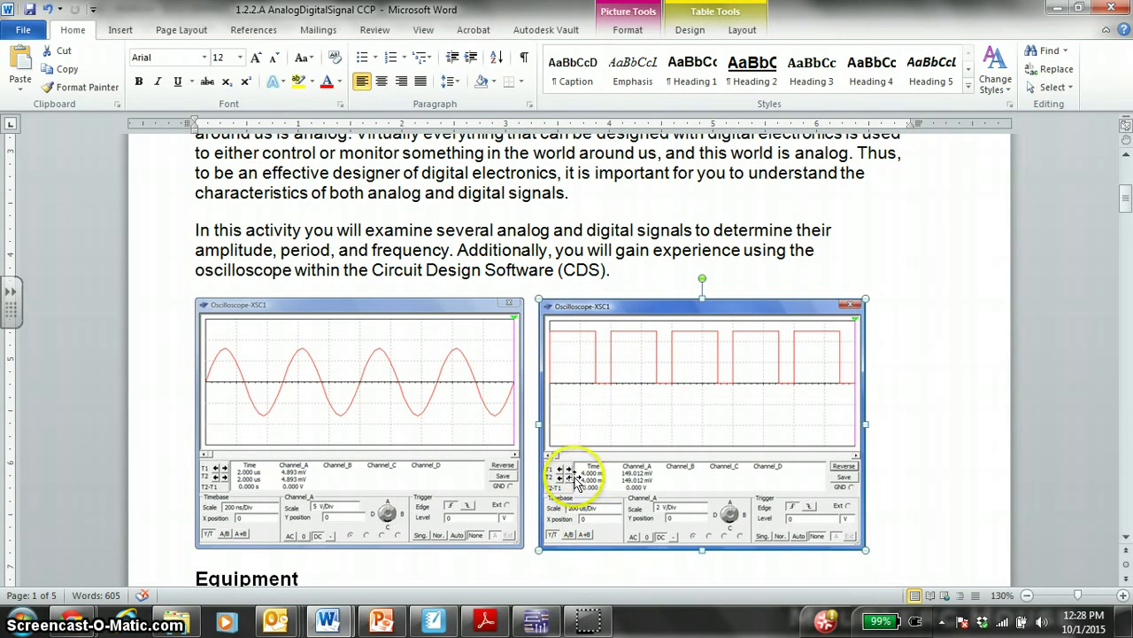
- Fix the CDS bullet in capitals so it reads 'Circuit Design Software (CDS) – MULTI SIM'
{"action": "scroll", "coordinate": [532, 483], "scroll_direction": "down", "scroll_amount": 3}
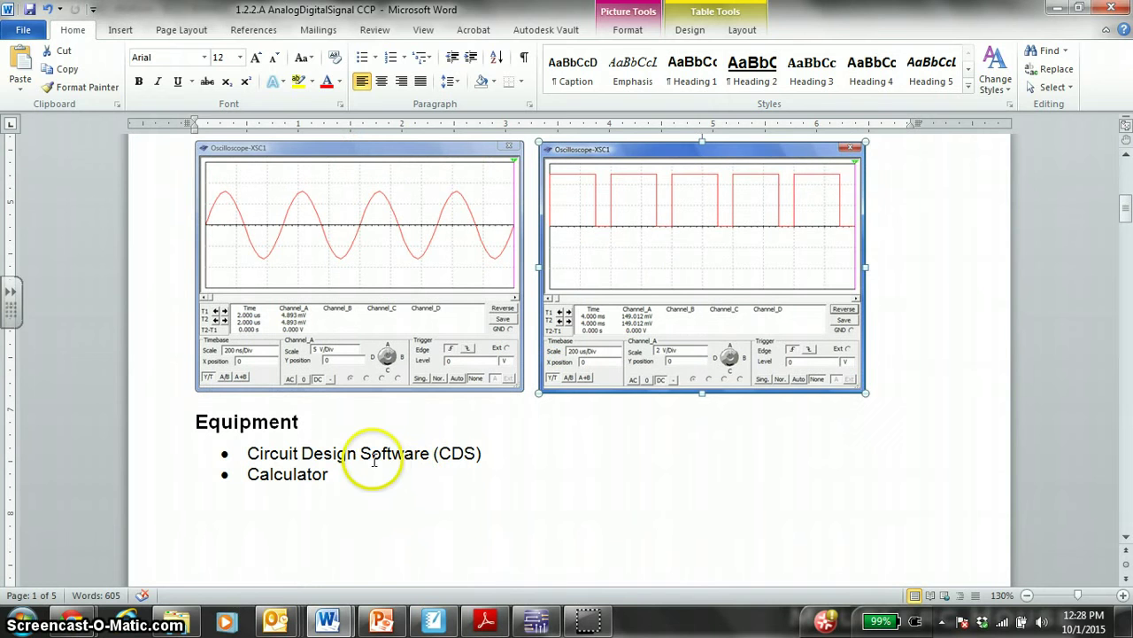
{"action": "left_click", "coordinate": [502, 452]}
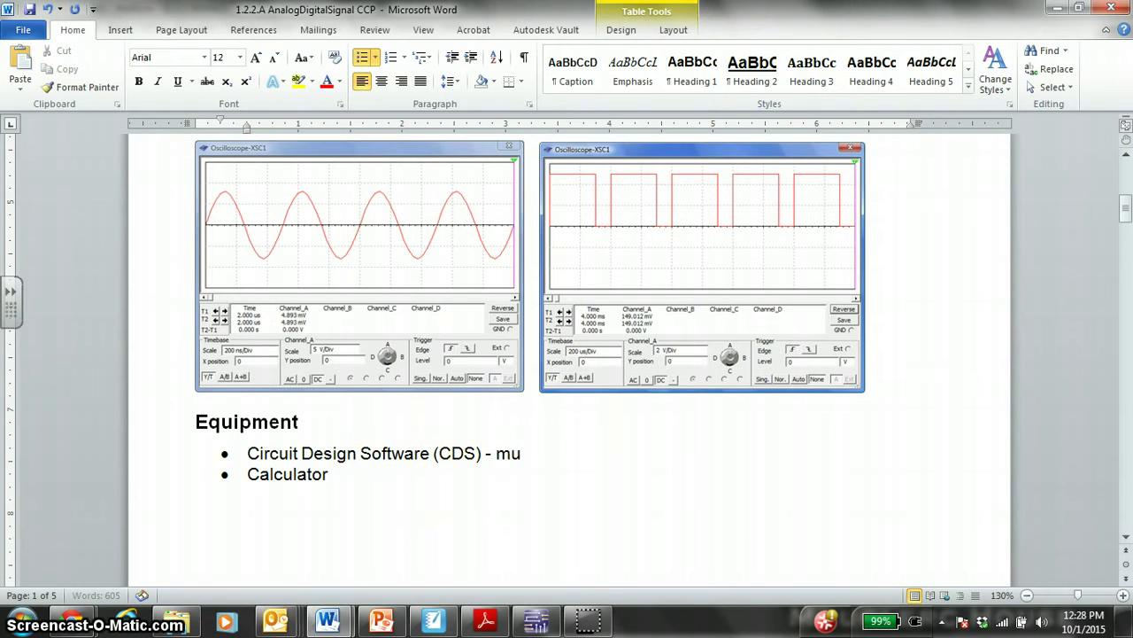
{"action": "key", "text": "Caps_Lock"}
{"action": "key", "text": "BackSpace"}
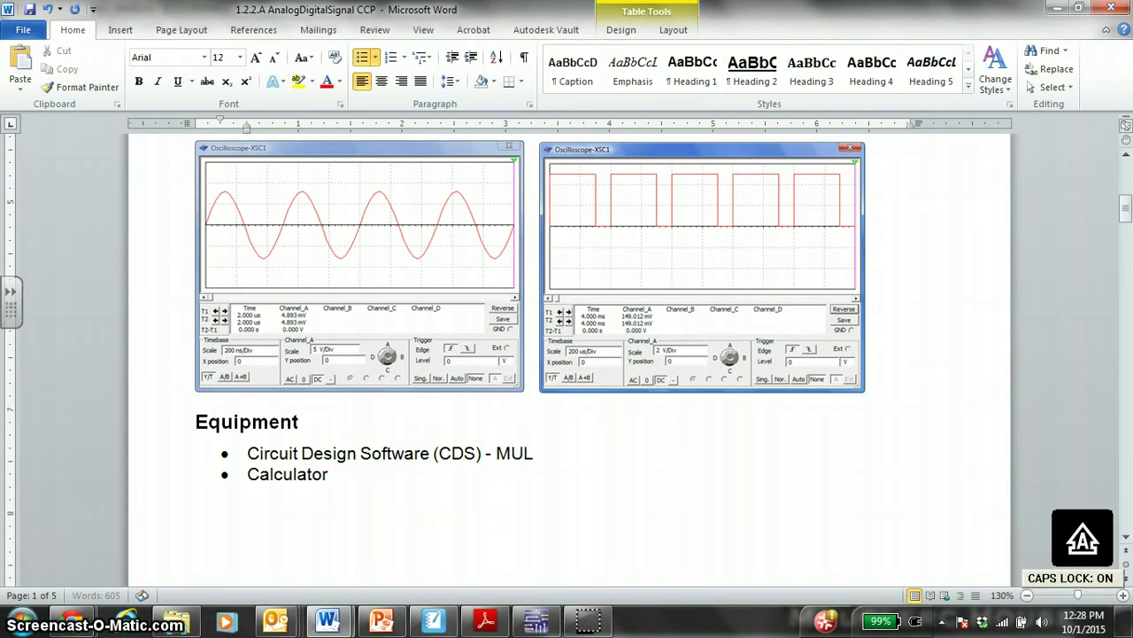
{"action": "type", "text": "M"}
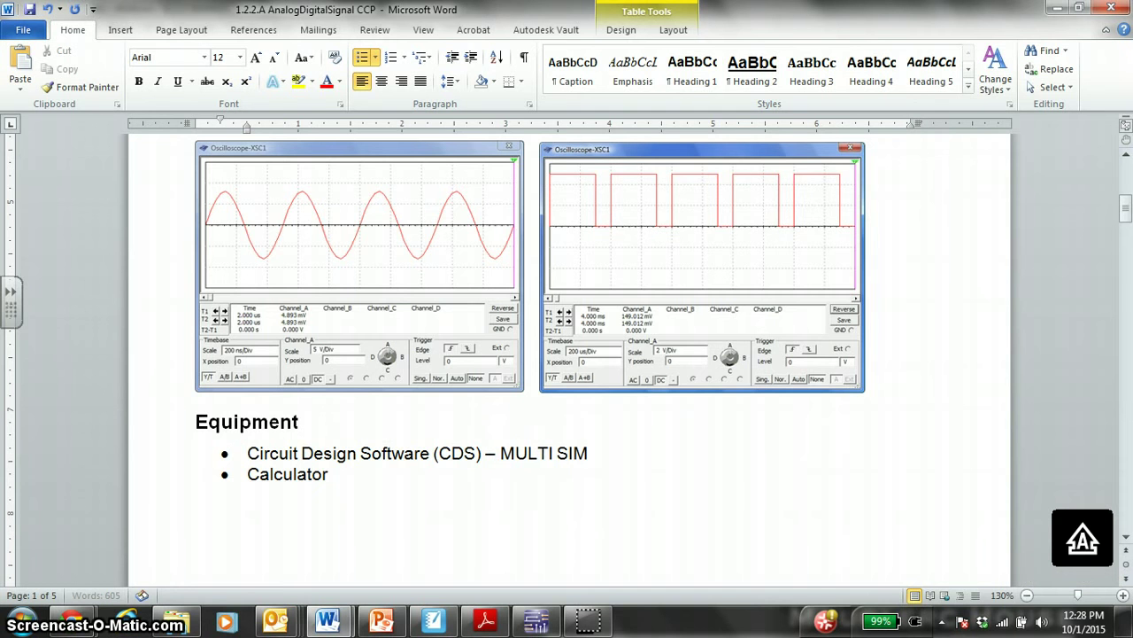
{"action": "scroll", "coordinate": [504, 450], "scroll_direction": "down", "scroll_amount": 10}
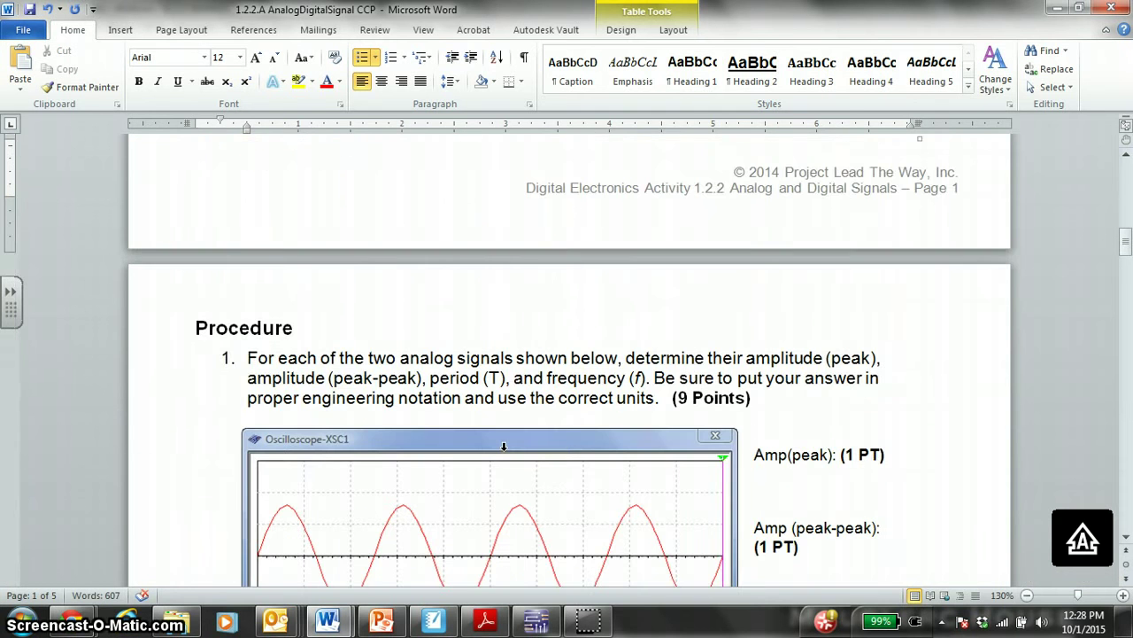
- In the signals presentation, go from the title slide to the Example of Analog Signals slide
{"action": "left_click", "coordinate": [380, 620]}
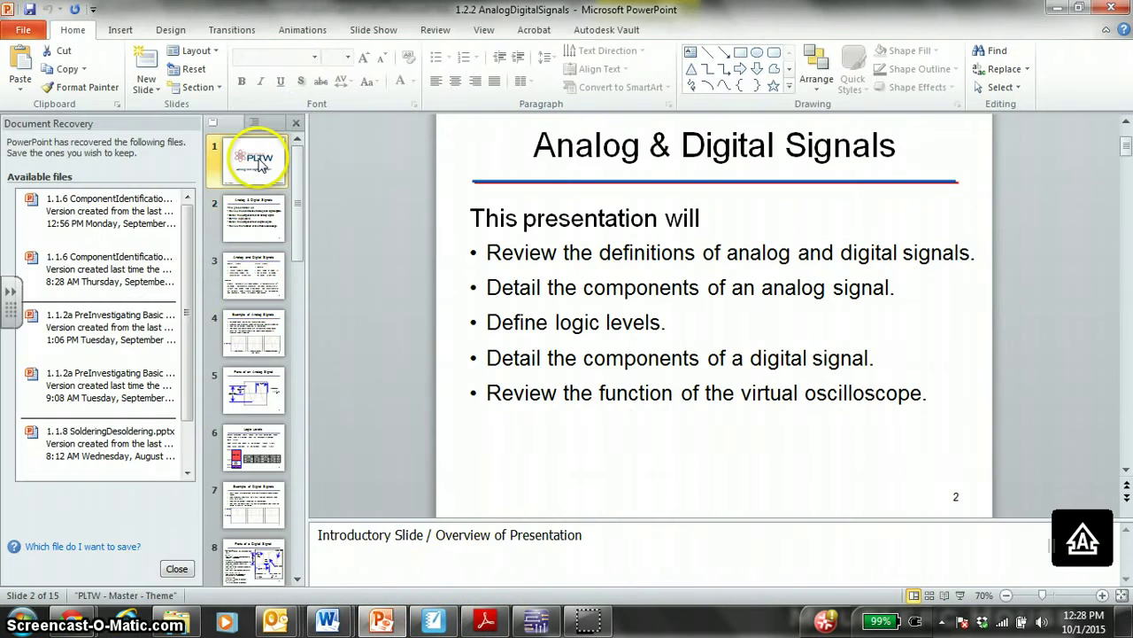
{"action": "left_click", "coordinate": [261, 159]}
{"action": "left_click", "coordinate": [258, 341]}
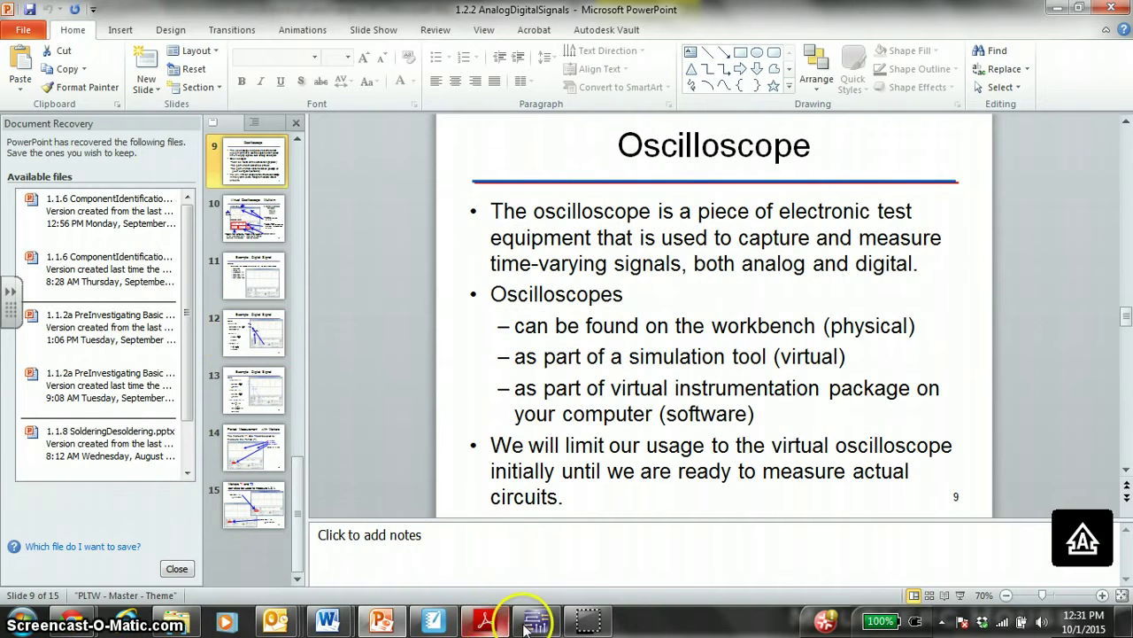
- Check clock source V1's settings, then run and stop the simulation at 2 Hz
{"action": "left_click", "coordinate": [535, 623]}
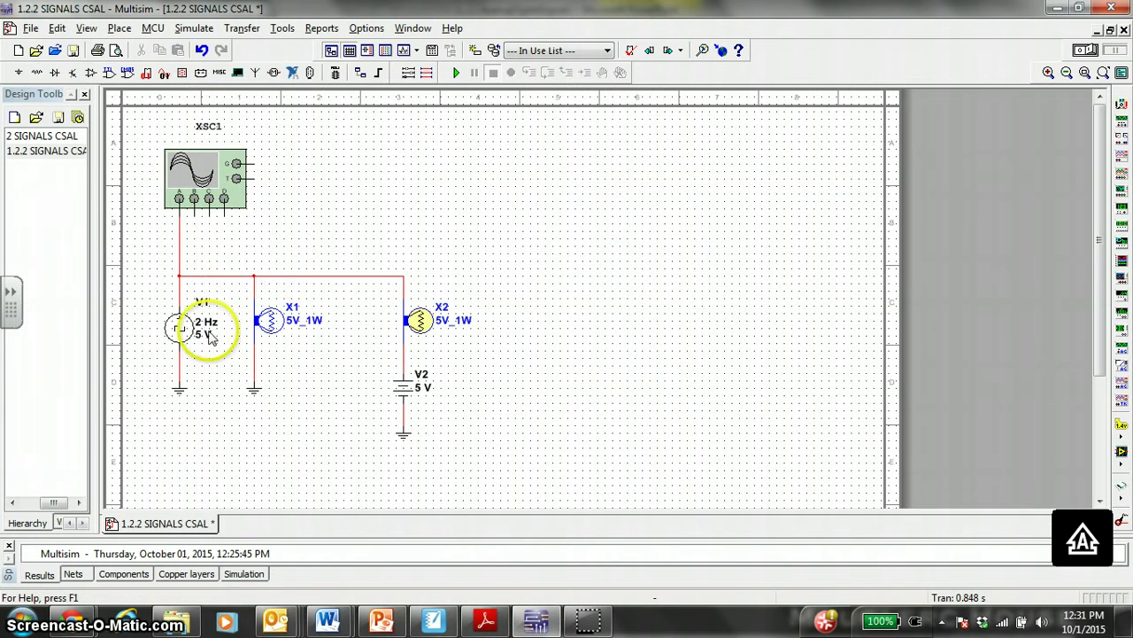
{"action": "double_click", "coordinate": [179, 330]}
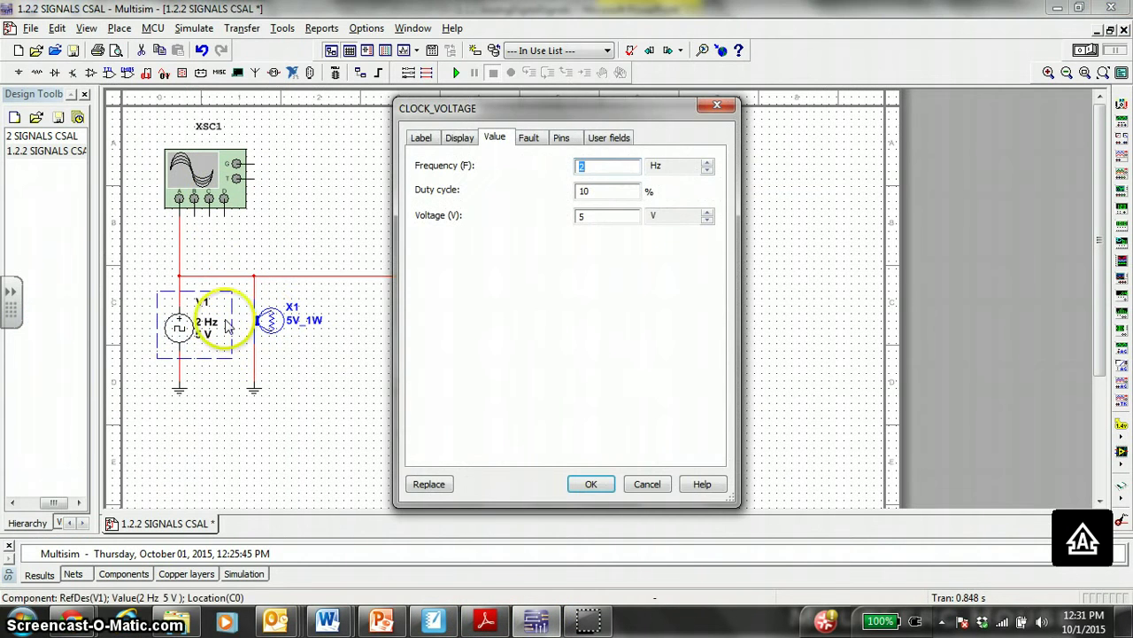
{"action": "left_click", "coordinate": [648, 487]}
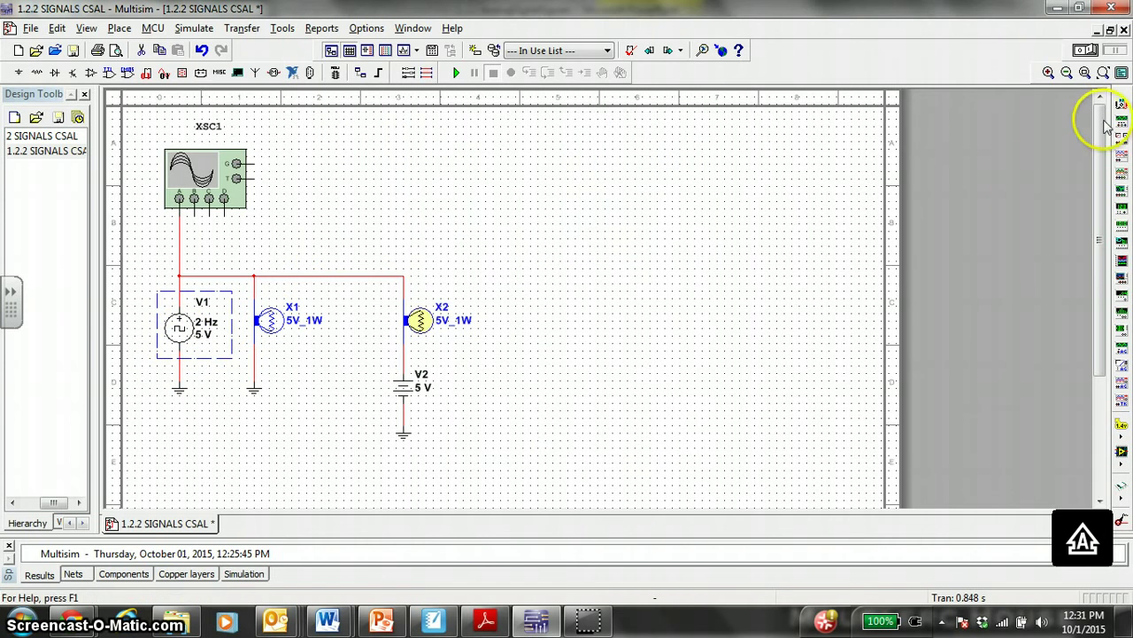
{"action": "left_click", "coordinate": [1095, 51]}
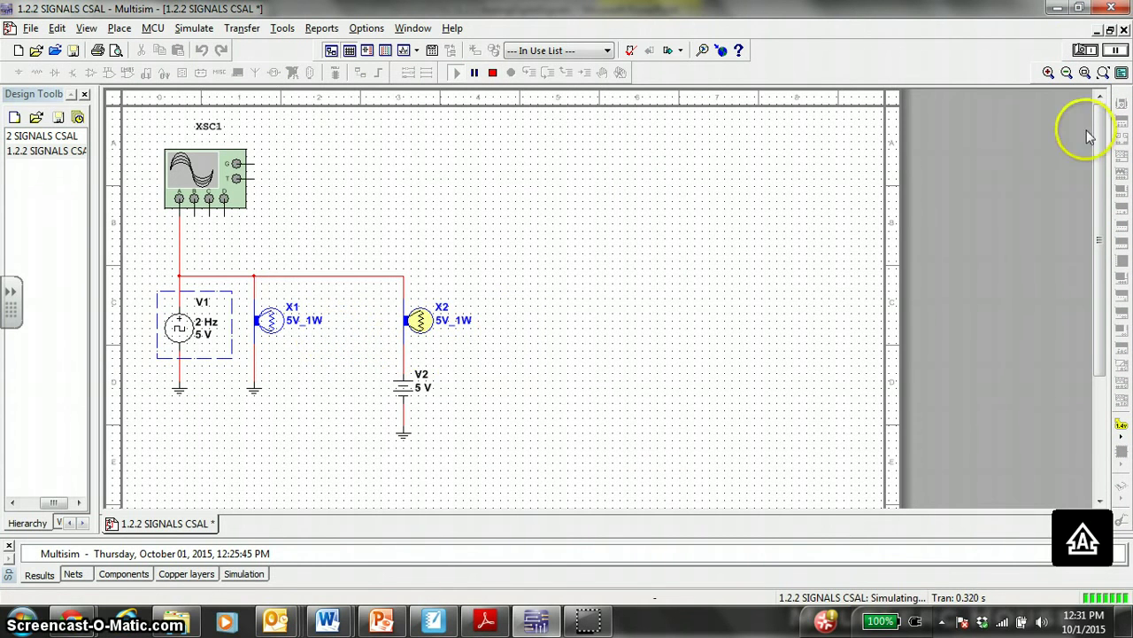
{"action": "left_click", "coordinate": [1089, 50]}
- Set clock source V1's frequency to 10 Hz
{"action": "double_click", "coordinate": [202, 326]}
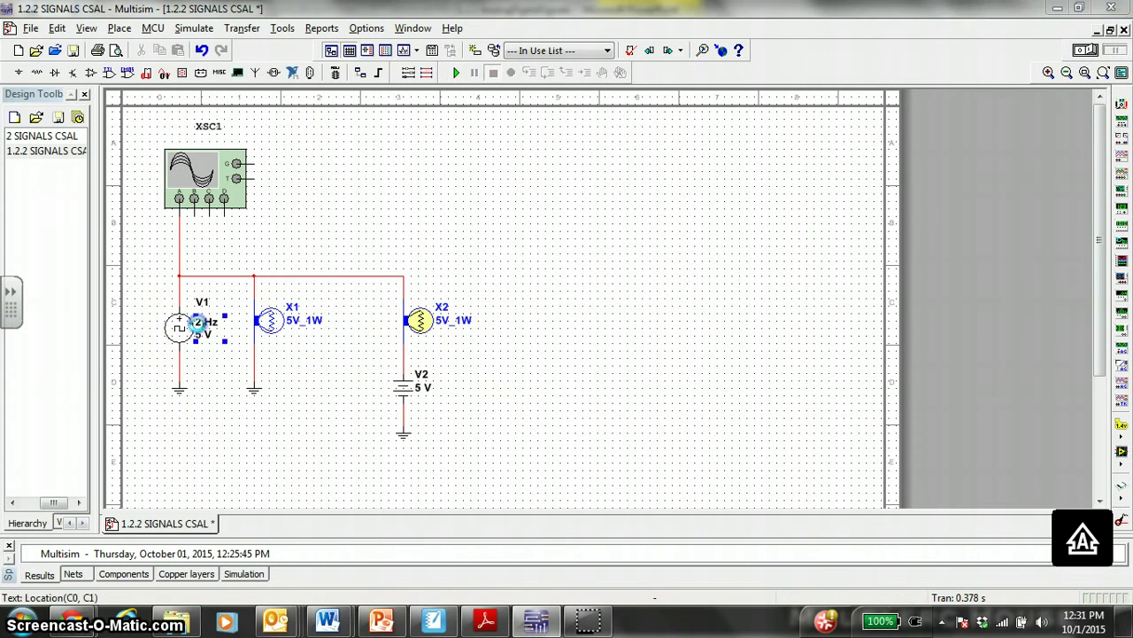
{"action": "double_click", "coordinate": [602, 167]}
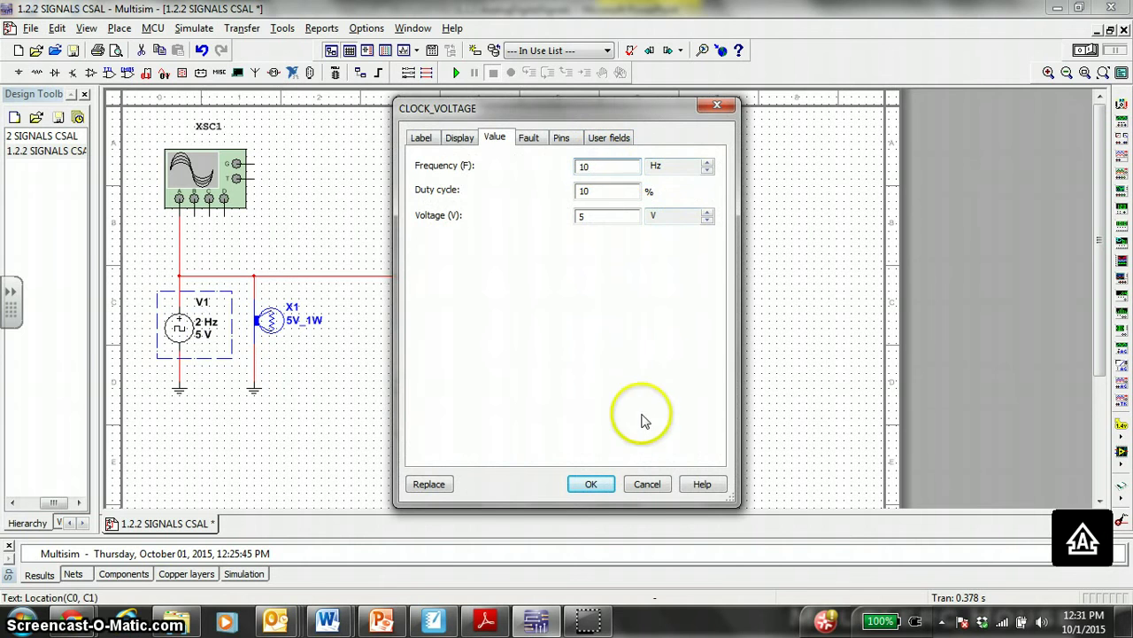
{"action": "left_click", "coordinate": [593, 485]}
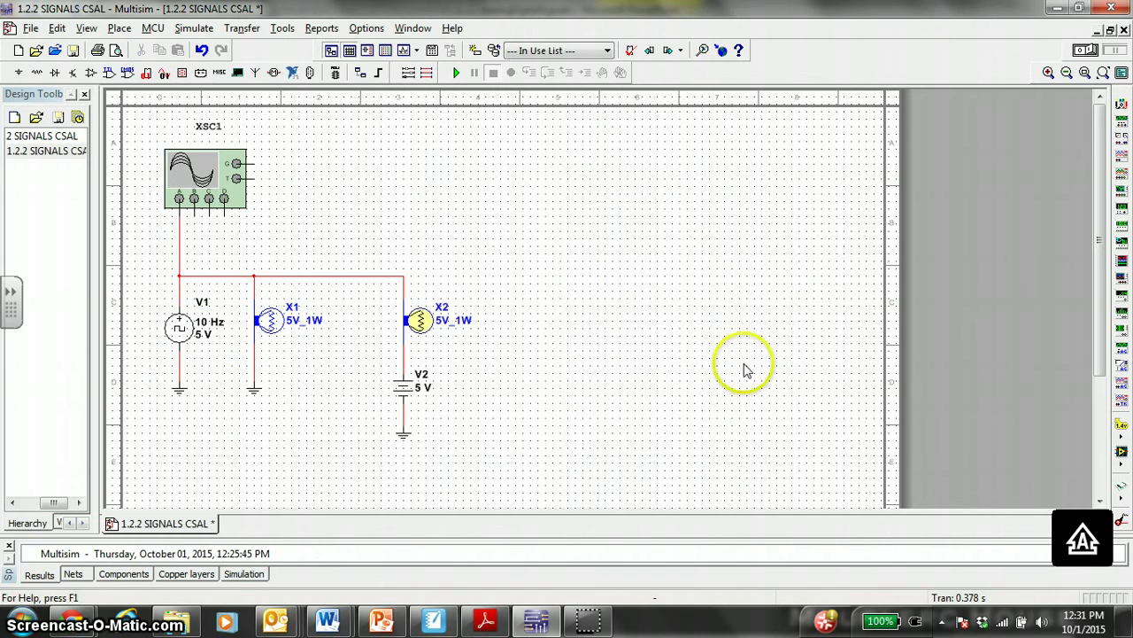
- Run the 10 Hz simulation, then set V1's duty cycle to 25% and restart it
{"action": "left_click", "coordinate": [1088, 50]}
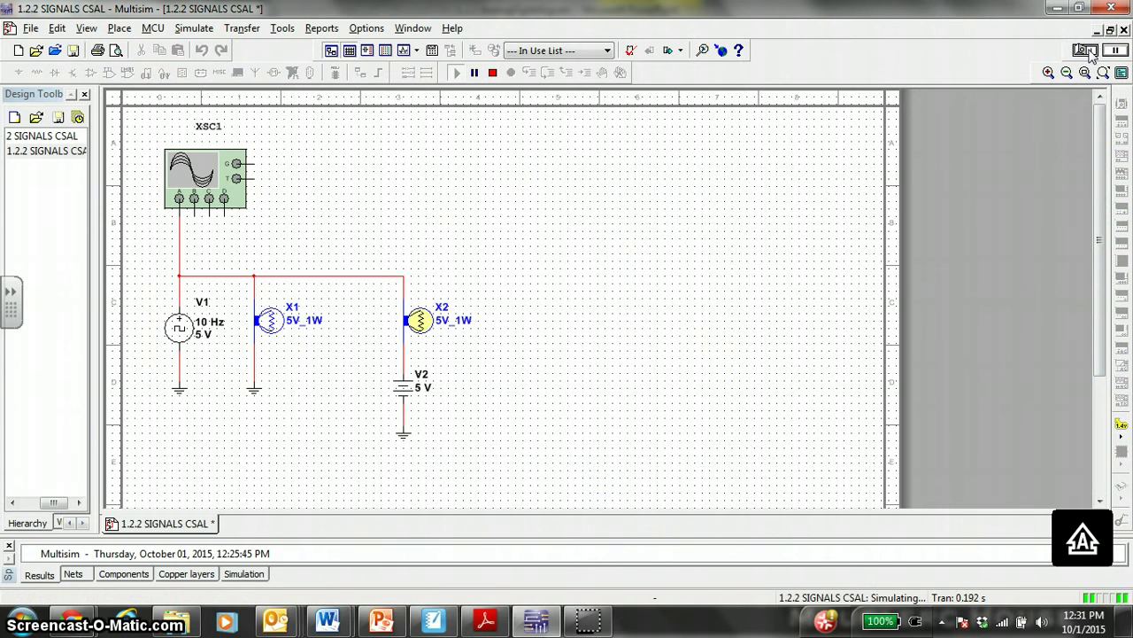
{"action": "left_click", "coordinate": [1089, 50]}
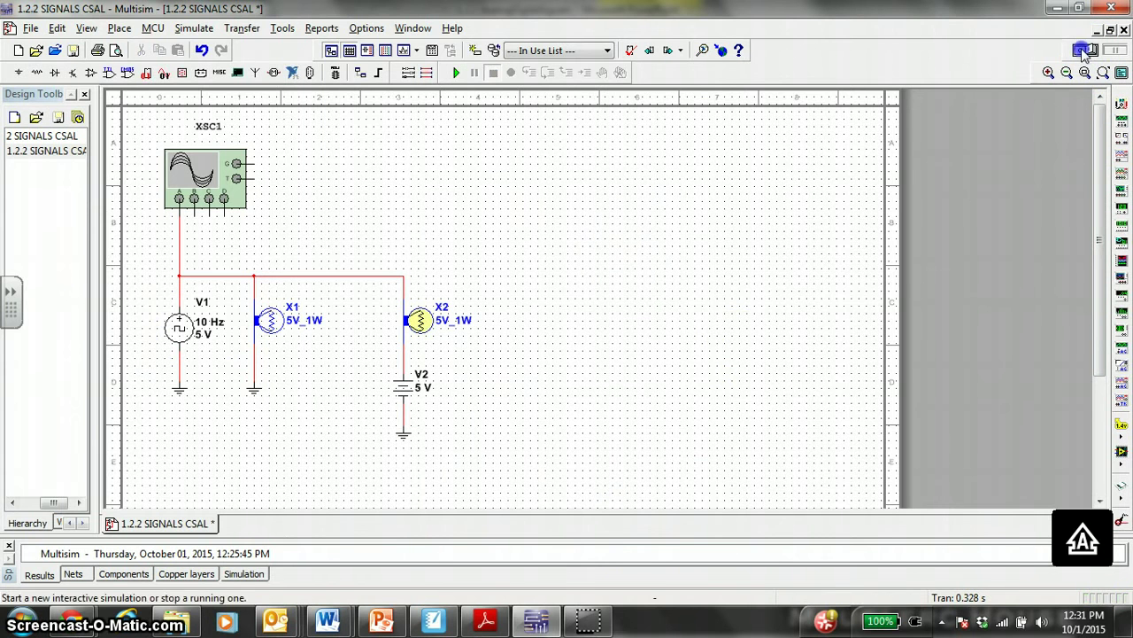
{"action": "double_click", "coordinate": [180, 329]}
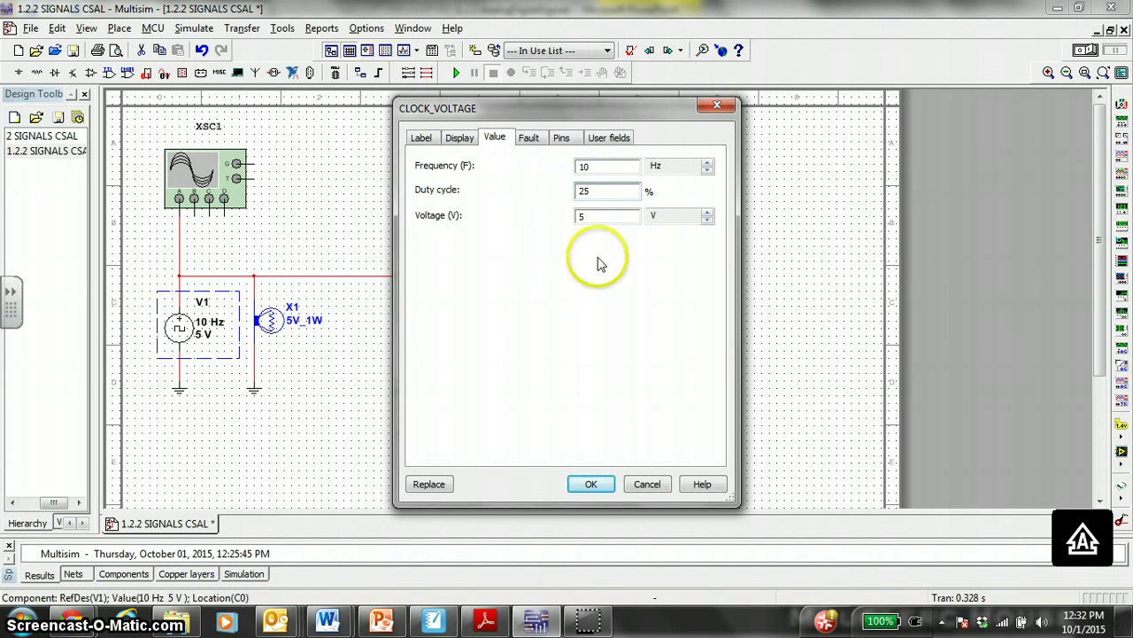
{"action": "left_click", "coordinate": [611, 486]}
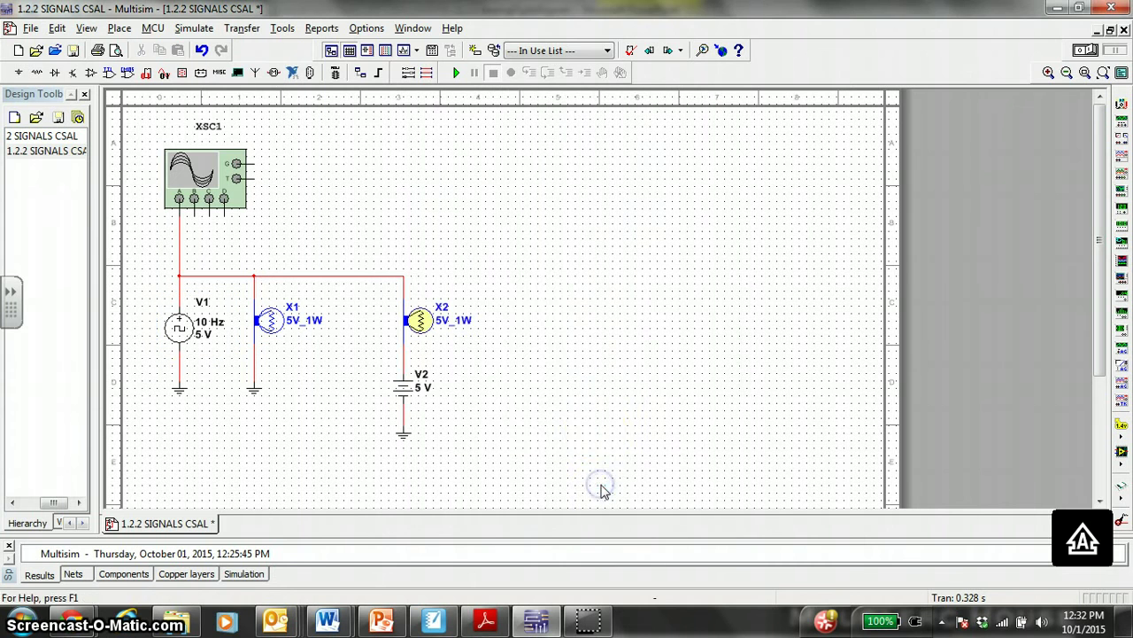
{"action": "left_click", "coordinate": [1087, 50]}
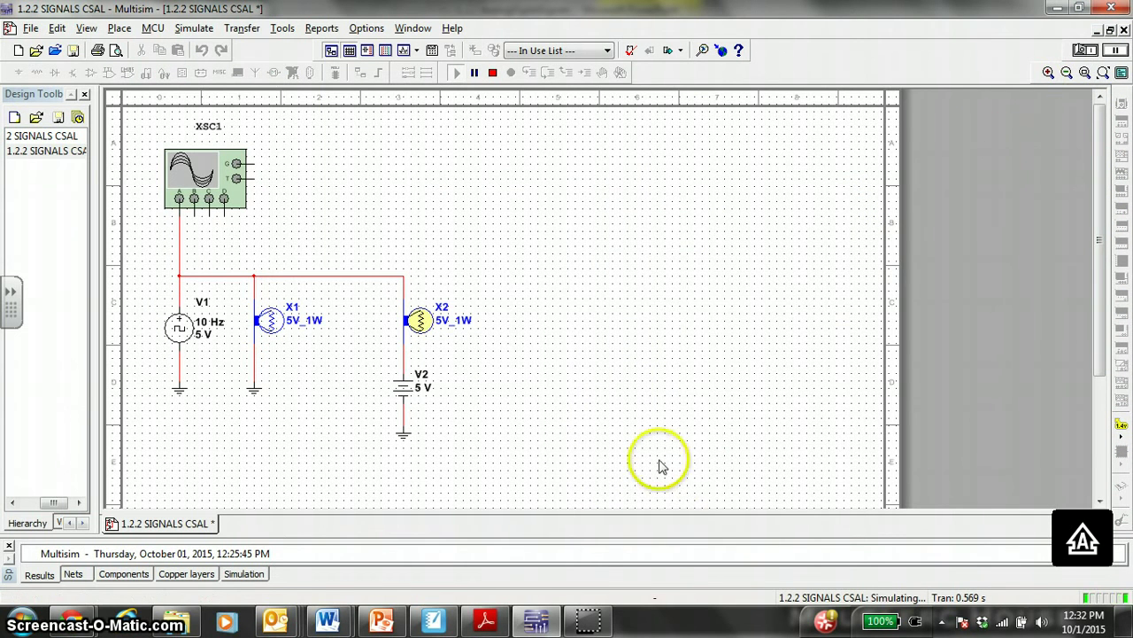
- Stop the simulation and create a new blank design
{"action": "left_click", "coordinate": [1085, 49]}
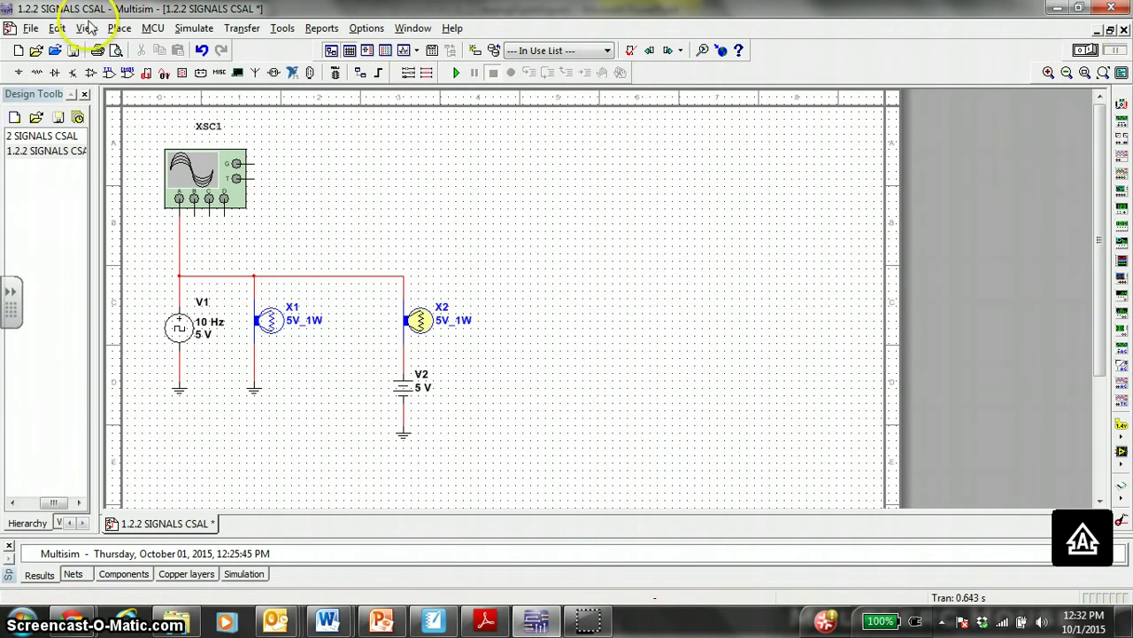
{"action": "left_click", "coordinate": [30, 29]}
{"action": "mouse_move", "coordinate": [53, 47]}
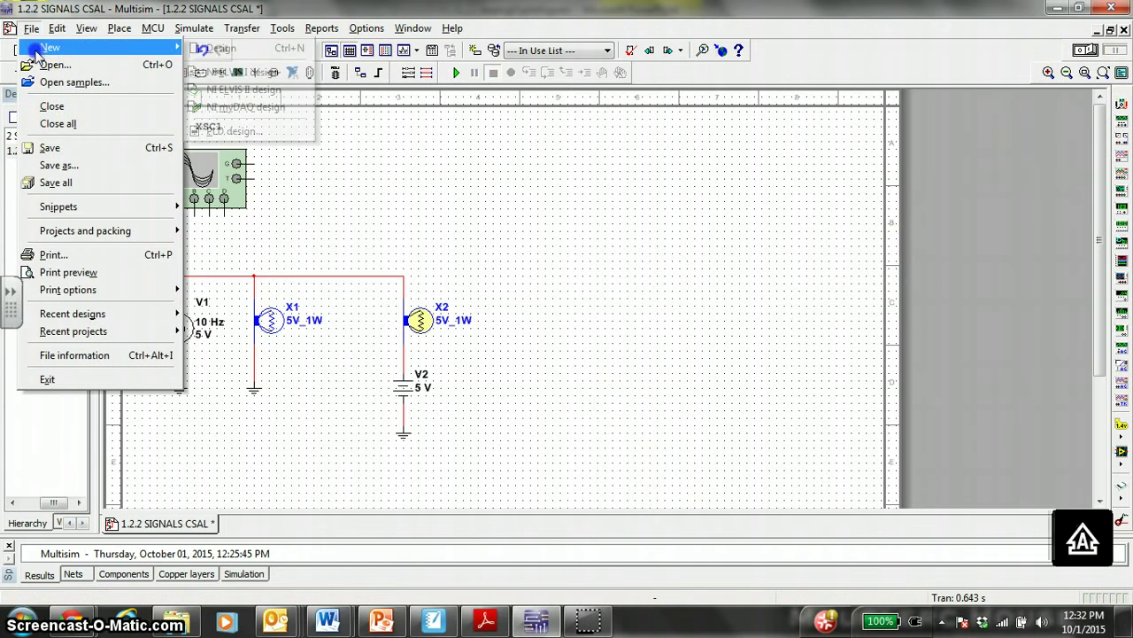
{"action": "left_click", "coordinate": [219, 50]}
- Save the design as '1.2.2 [YOUR NAME] SIGNALS' in Desktop > DE - Digital Electronics Files
{"action": "left_click", "coordinate": [30, 30]}
{"action": "left_click", "coordinate": [71, 166]}
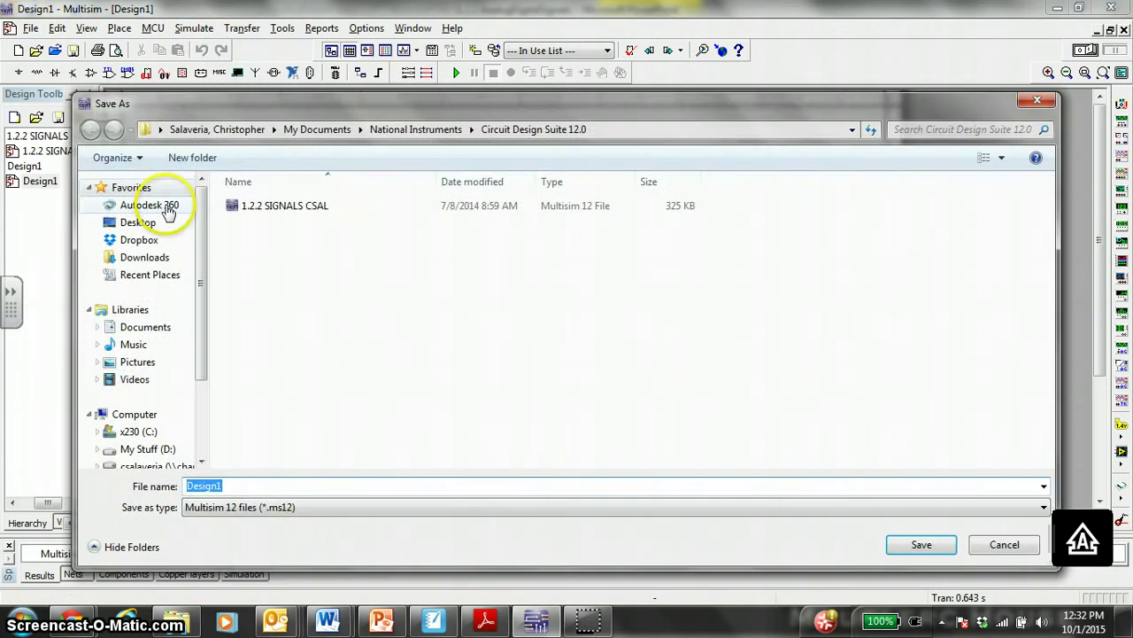
{"action": "left_click", "coordinate": [144, 257]}
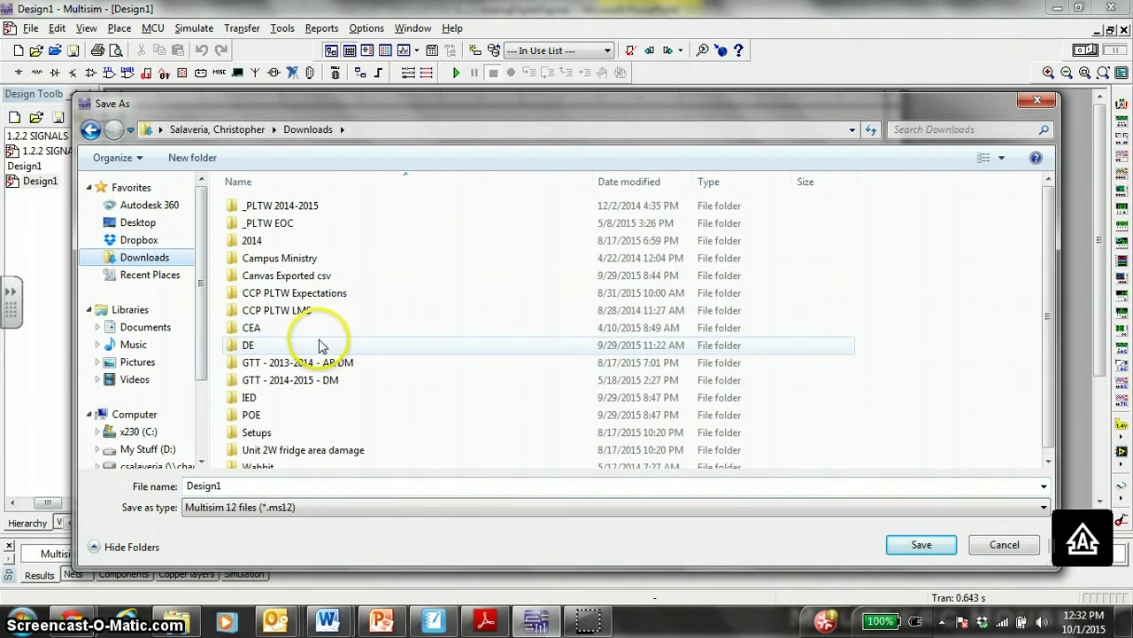
{"action": "left_click", "coordinate": [133, 223]}
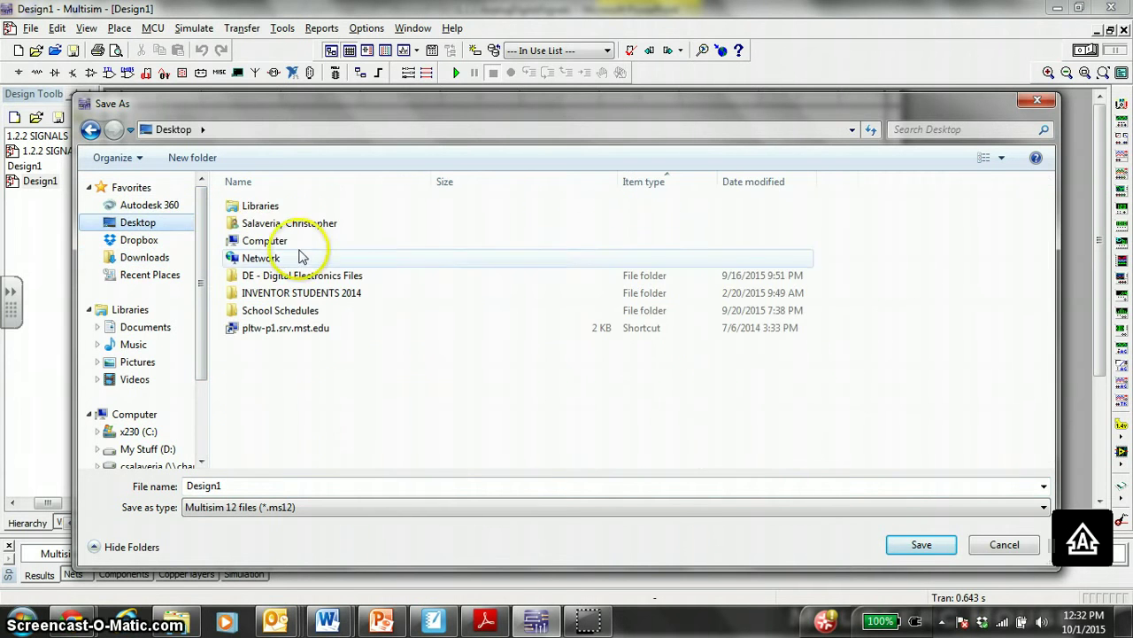
{"action": "double_click", "coordinate": [310, 275]}
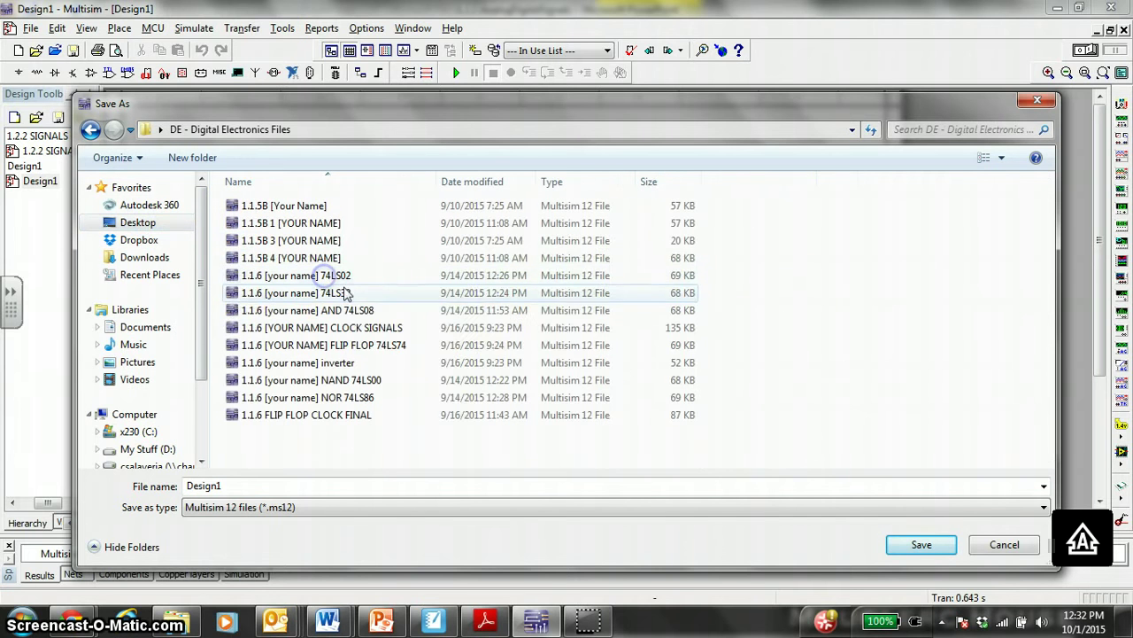
{"action": "double_click", "coordinate": [292, 490]}
{"action": "type", "text": "1.2.2 [YOUR NAME] SIGNALS"}
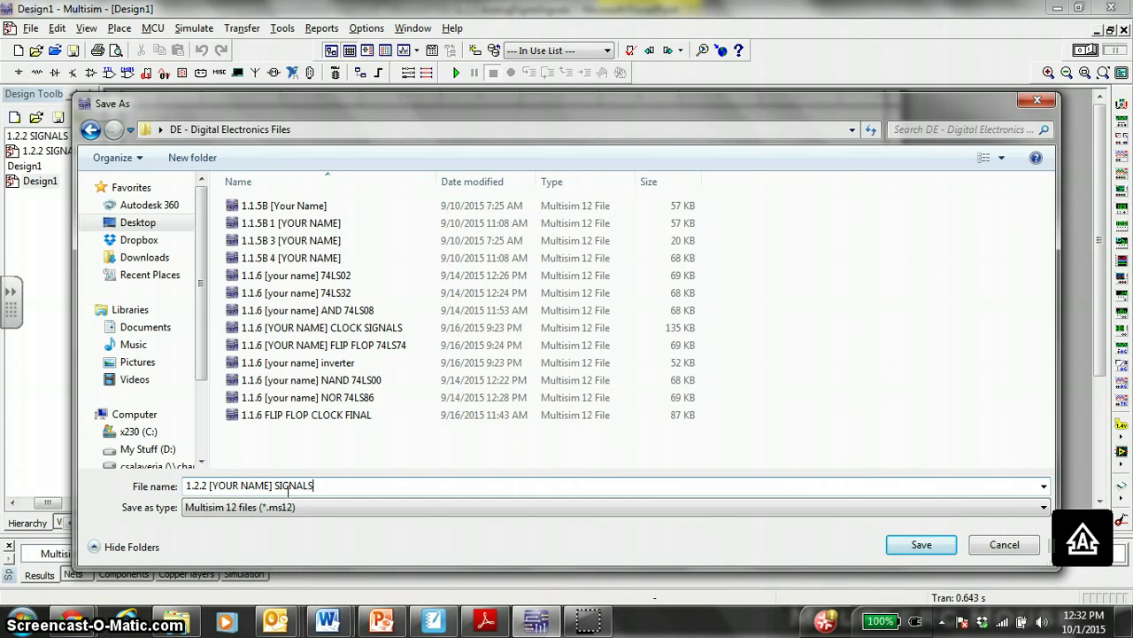
{"action": "key", "text": "Return"}
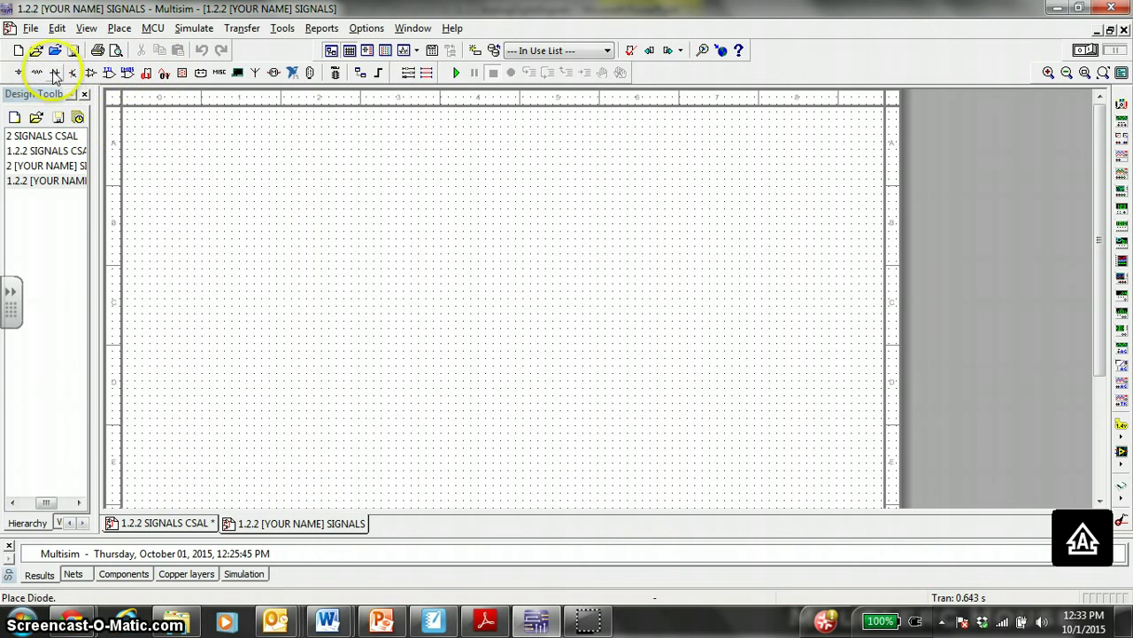
- Place a CLOCK_VOLTAGE source from Signal_Voltage_Sources onto the schematic as V1
{"action": "left_click", "coordinate": [17, 72]}
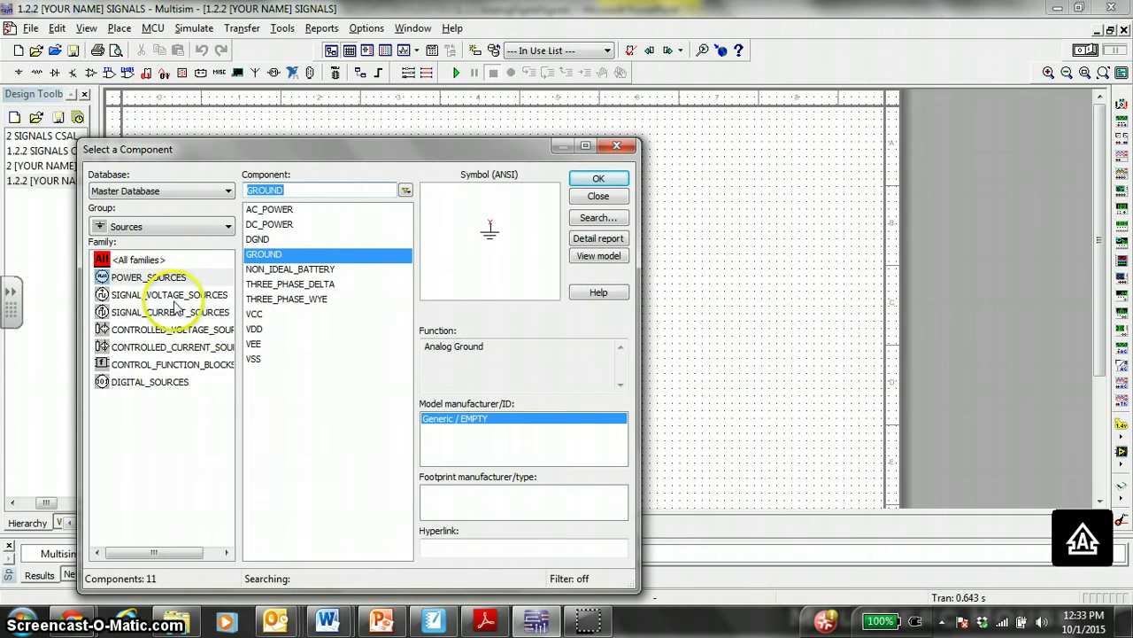
{"action": "left_click", "coordinate": [196, 297]}
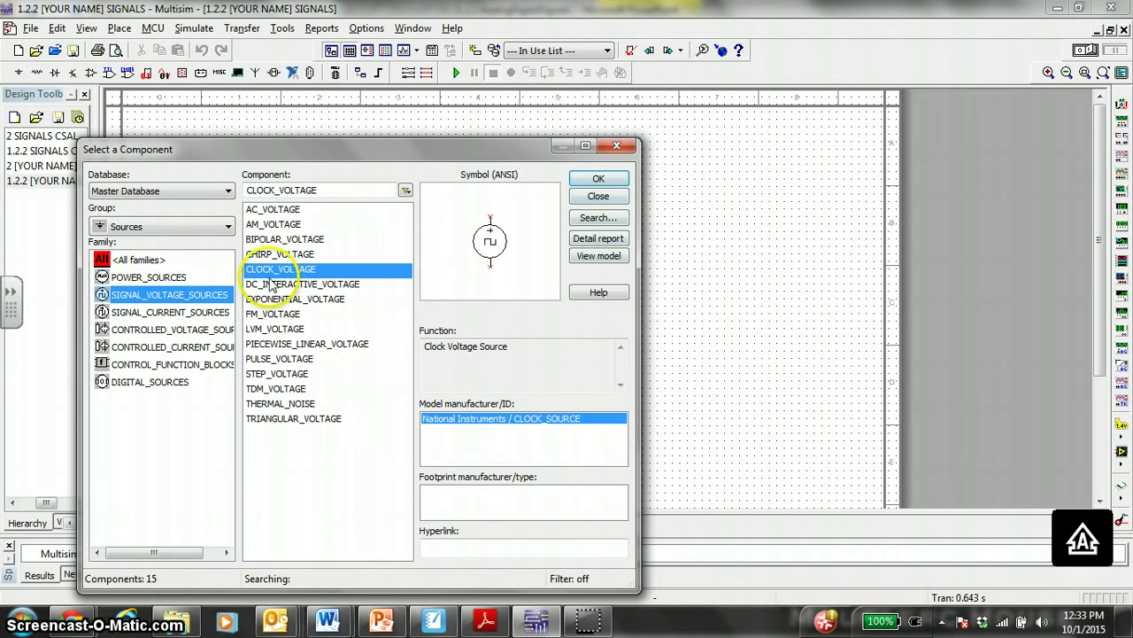
{"action": "left_click", "coordinate": [277, 271]}
{"action": "left_click", "coordinate": [598, 179]}
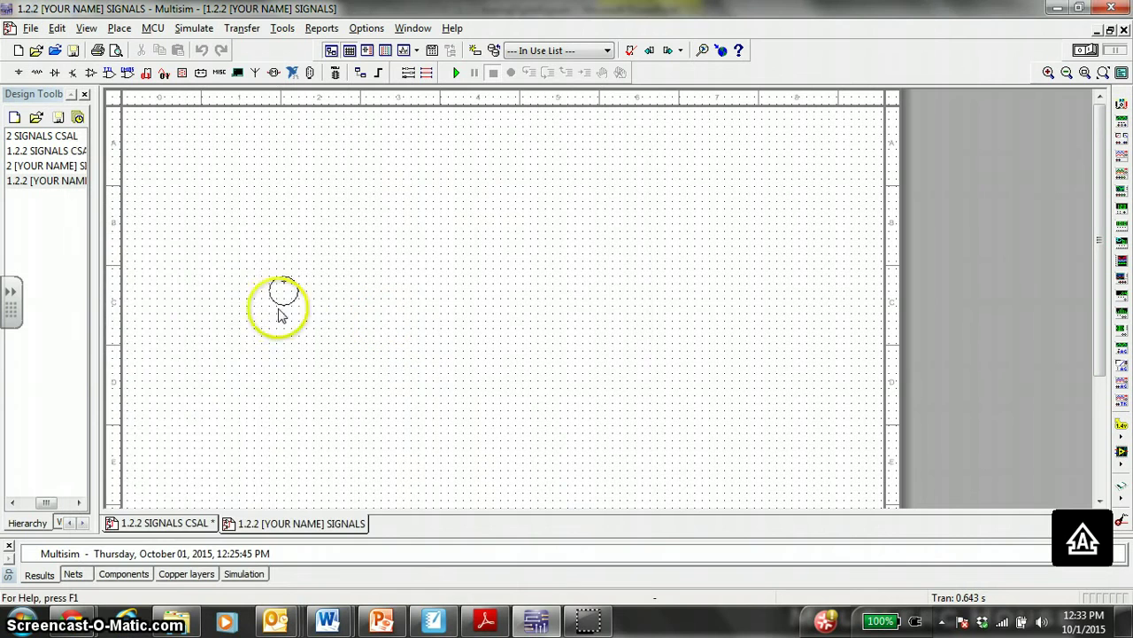
{"action": "left_click", "coordinate": [269, 306]}
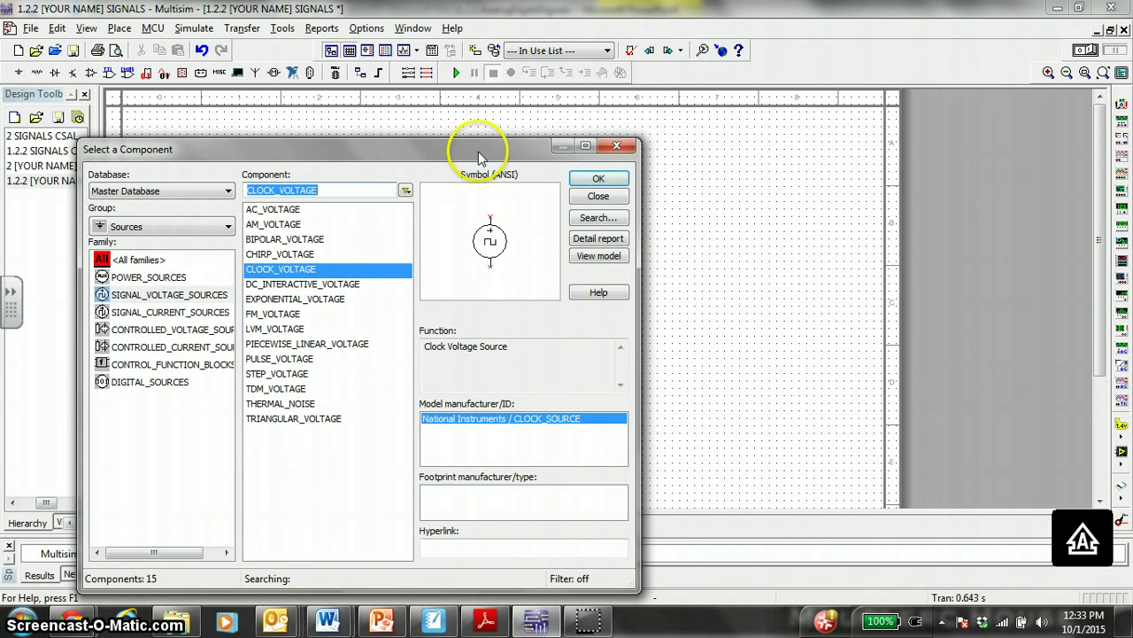
{"action": "left_click_drag", "start_coordinate": [481, 151], "coordinate": [724, 159]}
{"action": "left_click", "coordinate": [840, 204]}
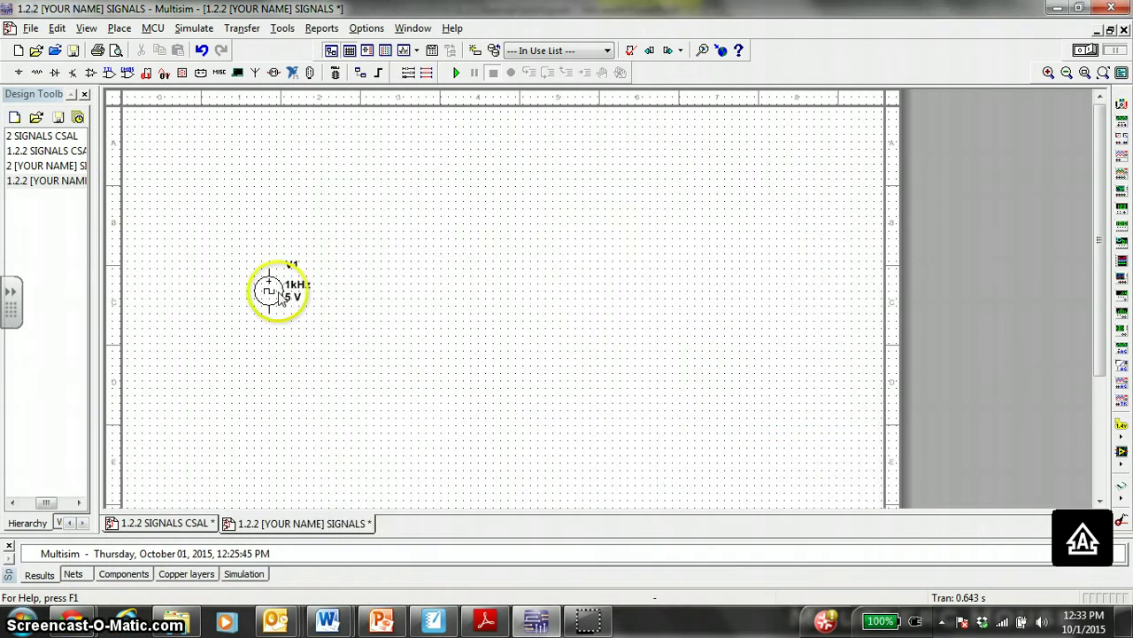
- Set V1's frequency to 20 Hz on its Value tab
{"action": "double_click", "coordinate": [266, 288]}
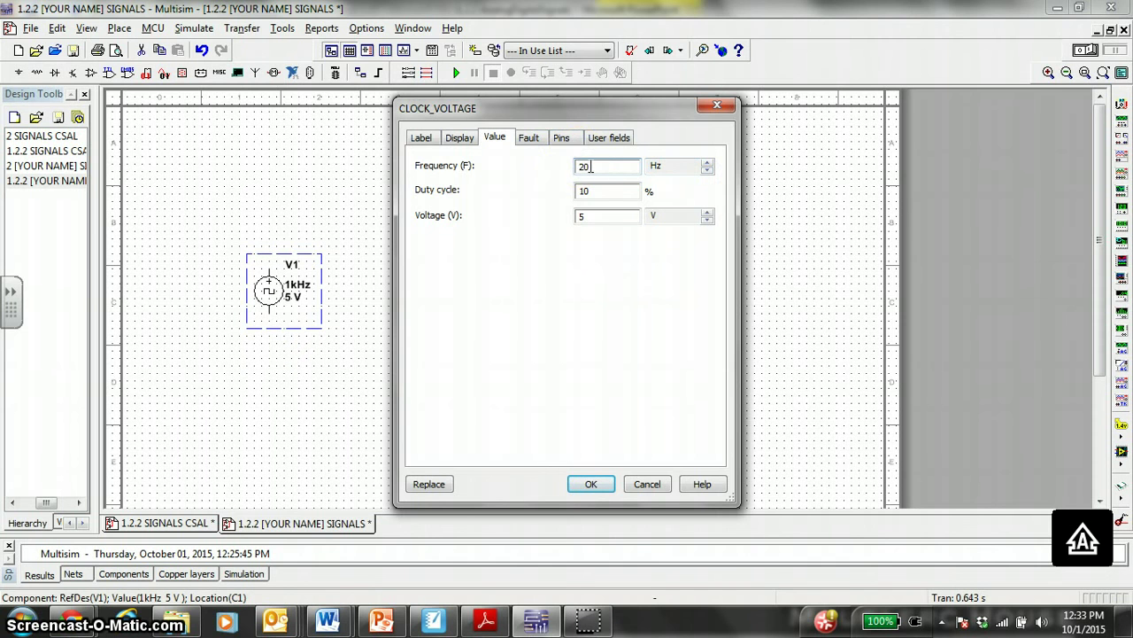
{"action": "left_click", "coordinate": [590, 484]}
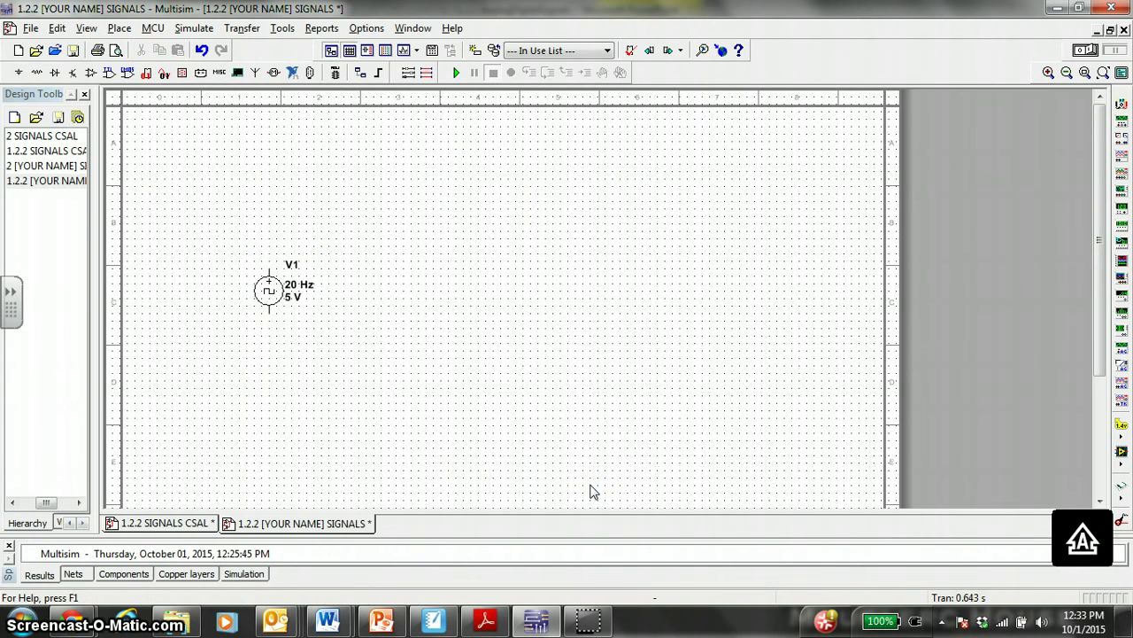
- Place a DC_POWER source from Power_Sources beside the clock as V2
{"action": "left_click", "coordinate": [20, 71]}
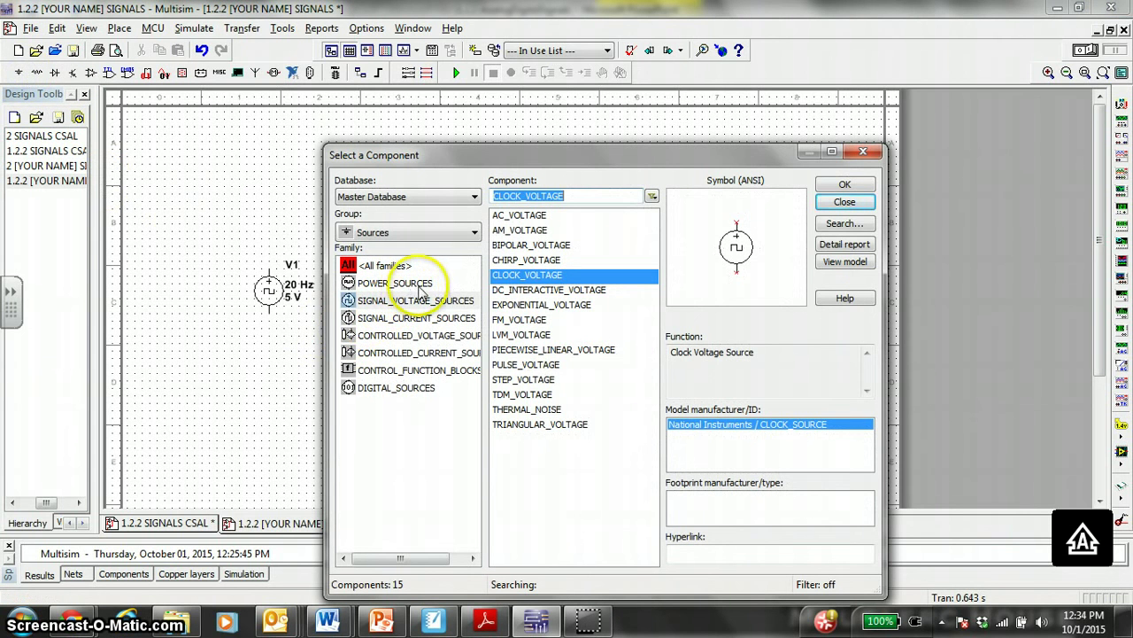
{"action": "left_click", "coordinate": [416, 284]}
{"action": "left_click", "coordinate": [520, 230]}
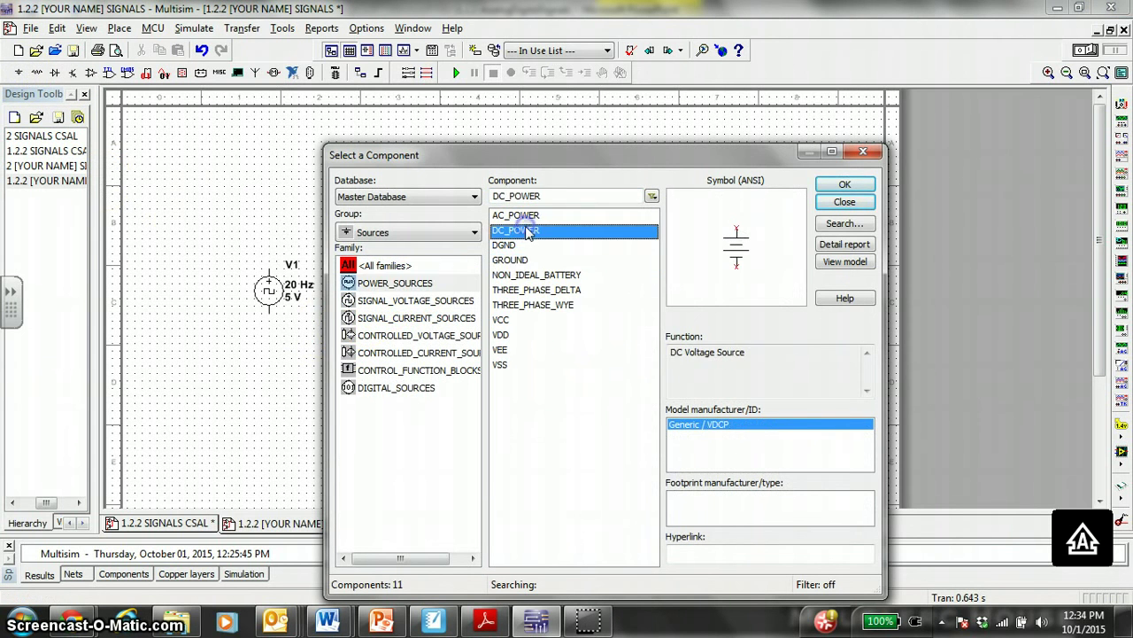
{"action": "left_click", "coordinate": [870, 188]}
{"action": "left_click", "coordinate": [517, 301]}
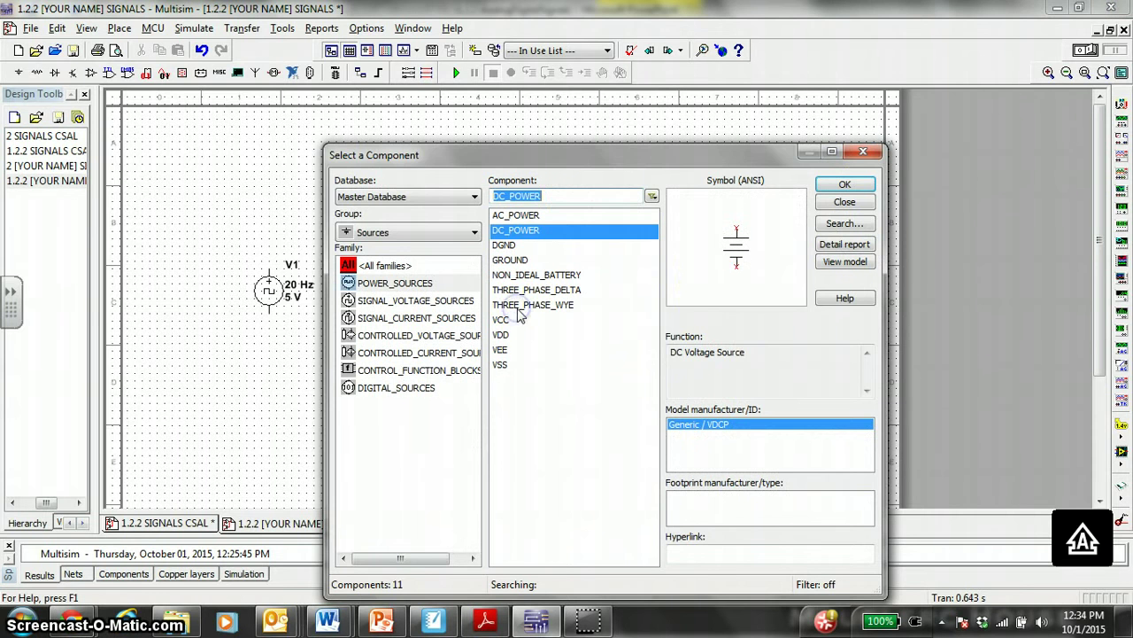
{"action": "left_click", "coordinate": [845, 202]}
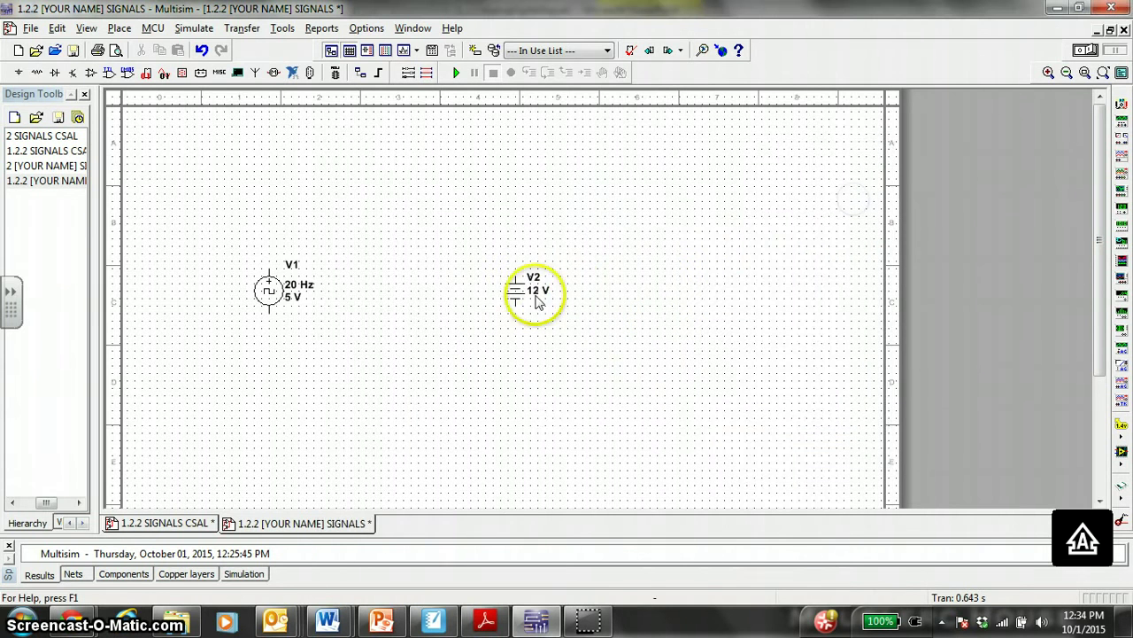
- Set V2's voltage to 5 V
{"action": "double_click", "coordinate": [529, 298]}
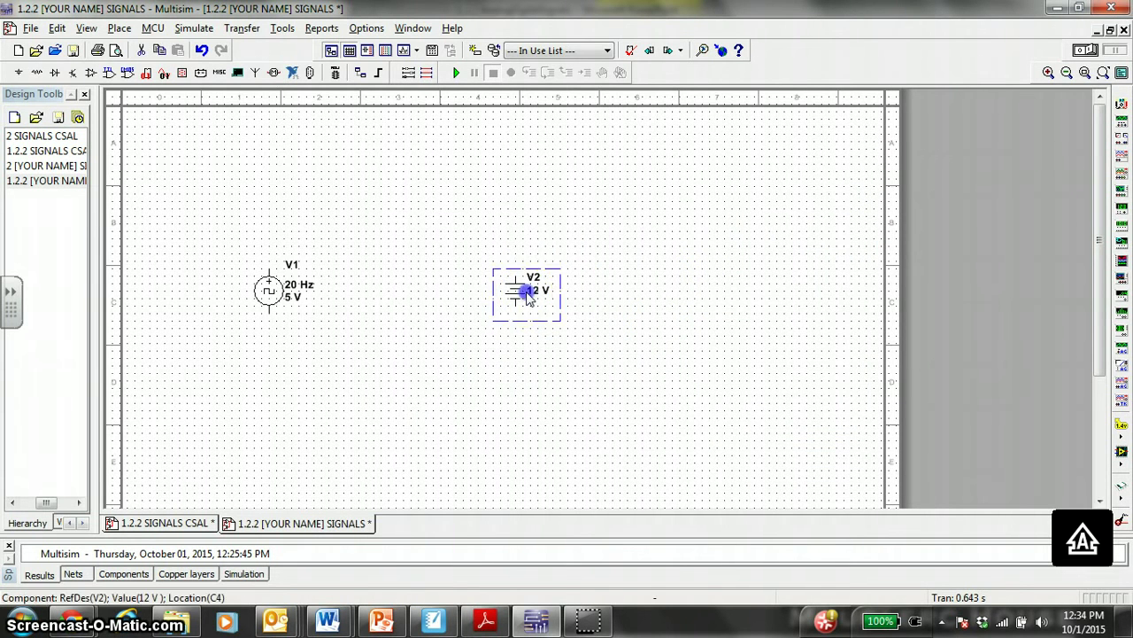
{"action": "type", "text": "5"}
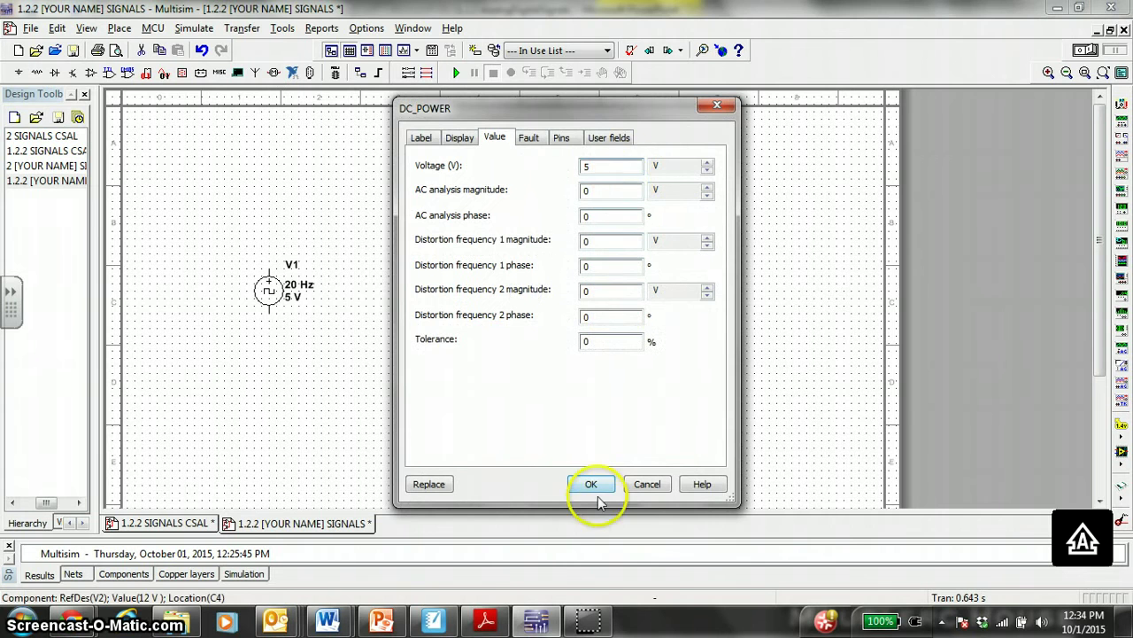
{"action": "left_click", "coordinate": [590, 484]}
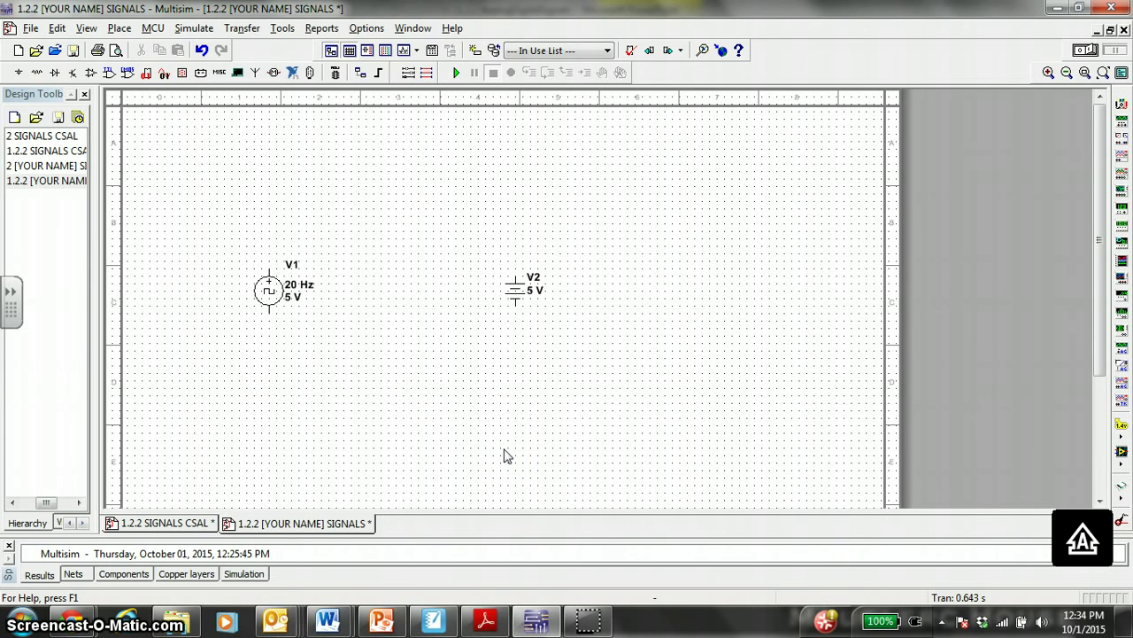
- Place two 5V_1W lamps, X1 and X2, on the schematic
{"action": "left_click", "coordinate": [183, 74]}
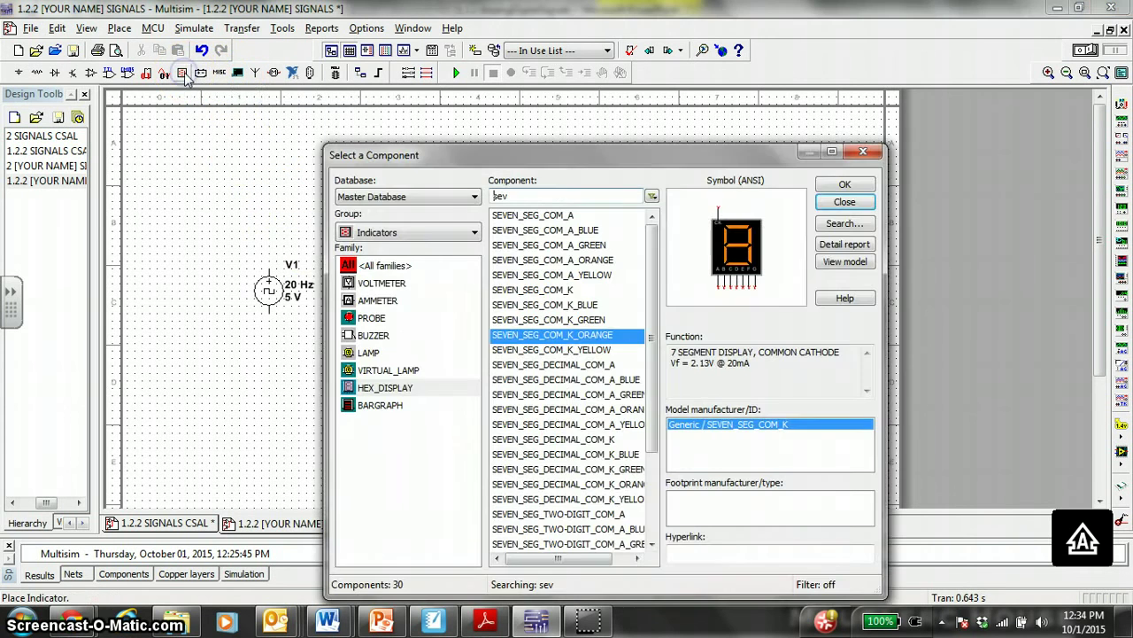
{"action": "left_click", "coordinate": [386, 354]}
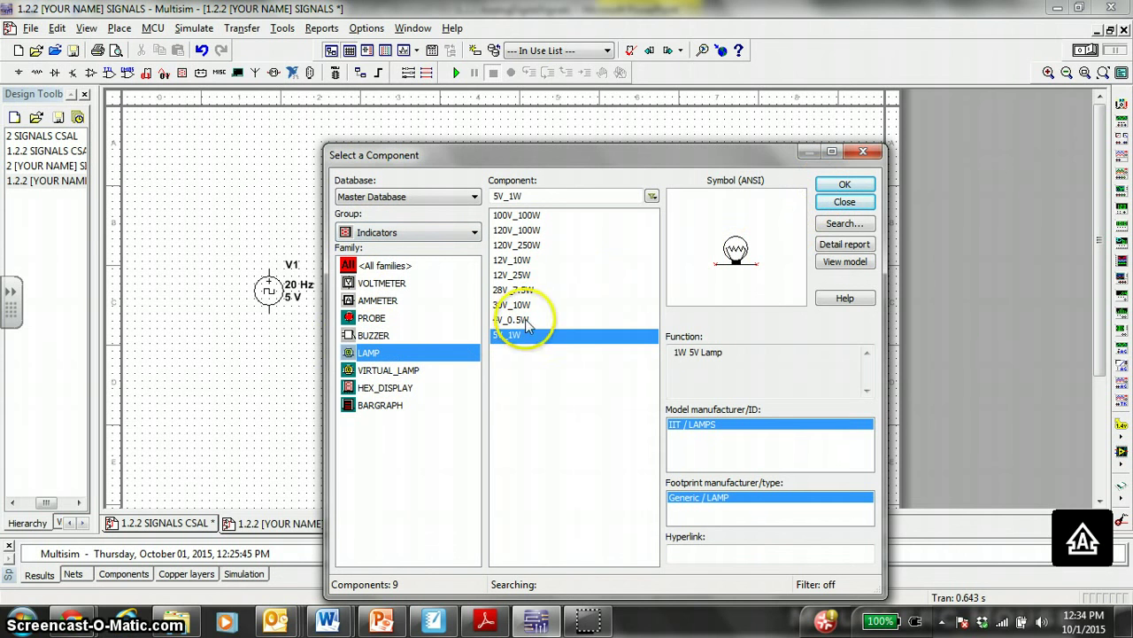
{"action": "left_click", "coordinate": [841, 188]}
{"action": "left_click", "coordinate": [518, 274]}
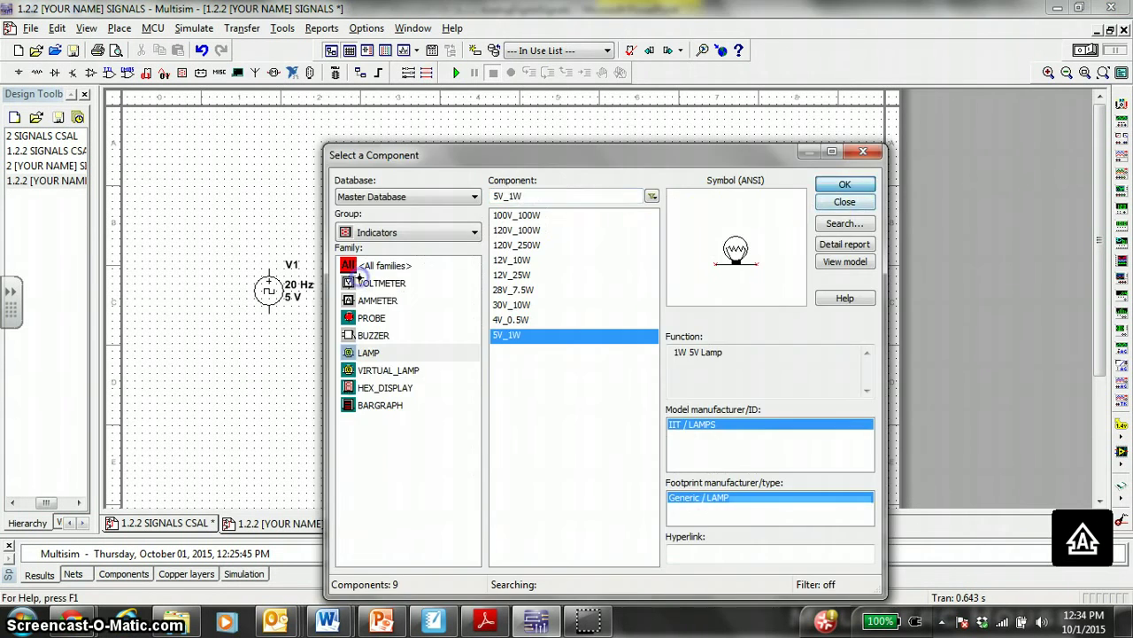
{"action": "left_click", "coordinate": [844, 184]}
{"action": "left_click", "coordinate": [440, 282]}
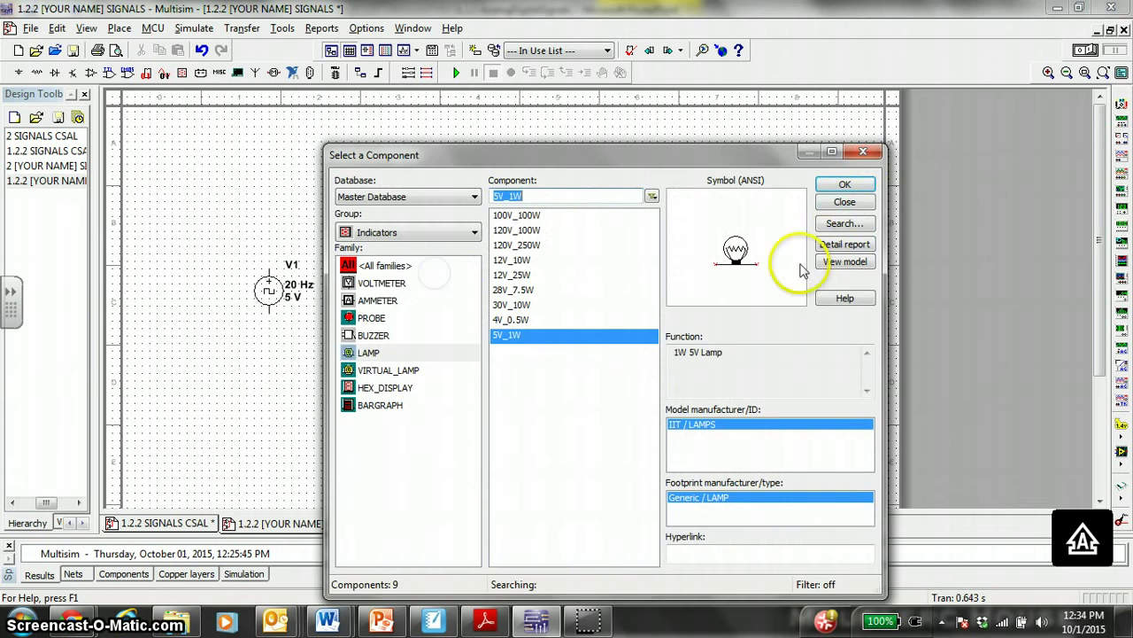
{"action": "left_click", "coordinate": [855, 204]}
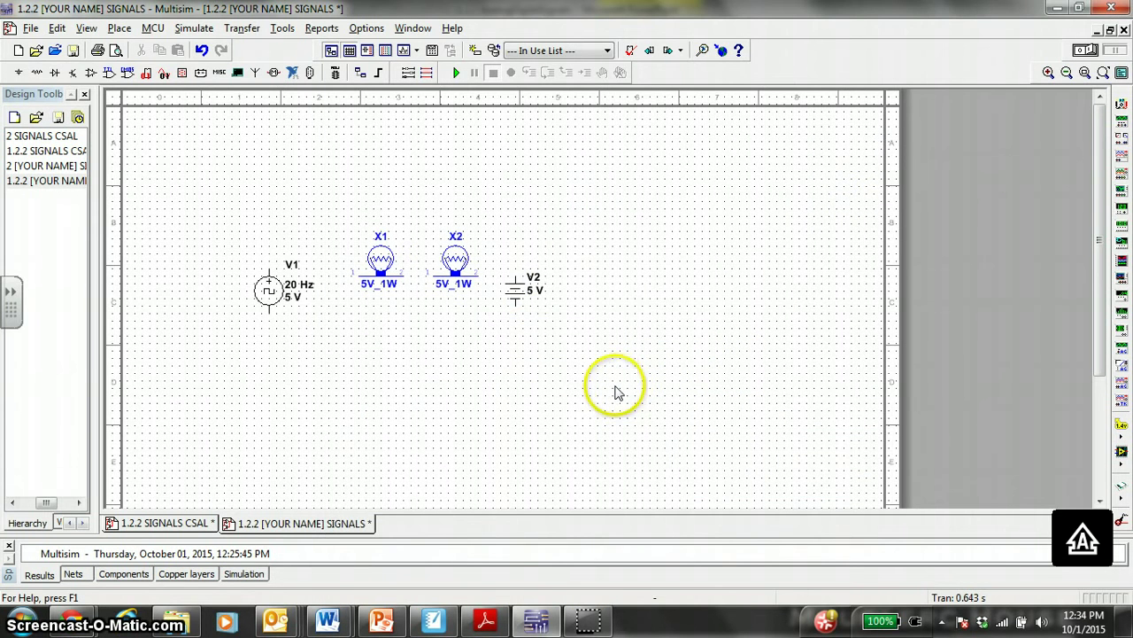
- Move V2 to the right of X2 and nudge X2 slightly right and down
{"action": "left_click", "coordinate": [535, 299]}
{"action": "left_click_drag", "start_coordinate": [593, 279], "coordinate": [595, 281]}
{"action": "left_click_drag", "start_coordinate": [455, 264], "coordinate": [478, 271]}
{"action": "left_click", "coordinate": [518, 335]}
- Rotate both lamps 90° clockwise and move them down slightly
{"action": "left_click_drag", "start_coordinate": [366, 251], "coordinate": [363, 249]}
{"action": "right_click", "coordinate": [481, 253]}
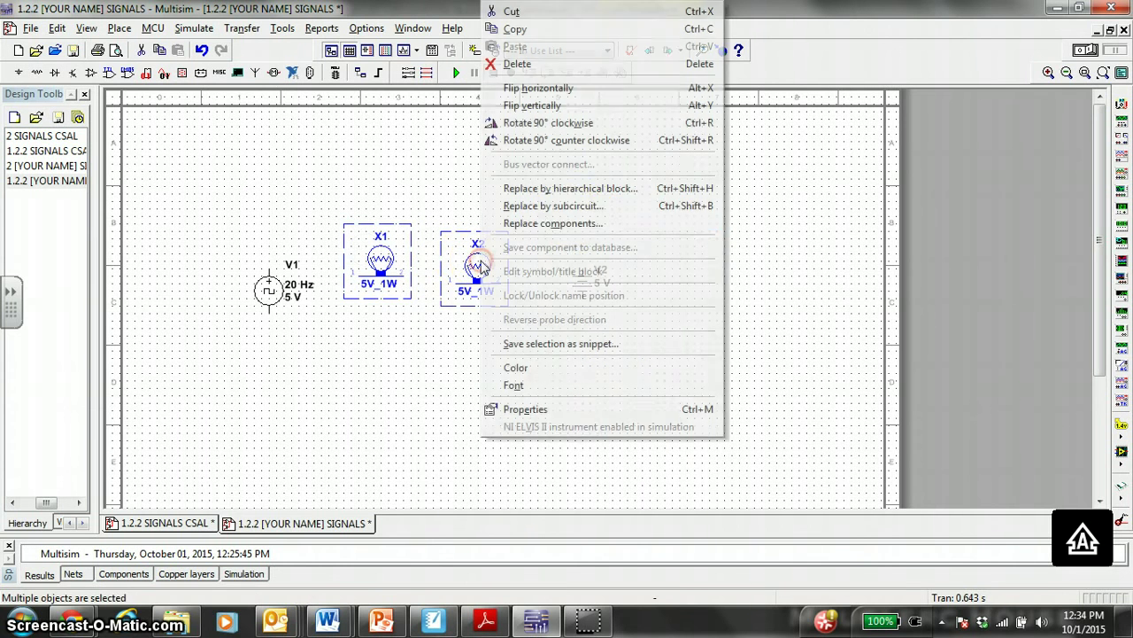
{"action": "left_click", "coordinate": [575, 123]}
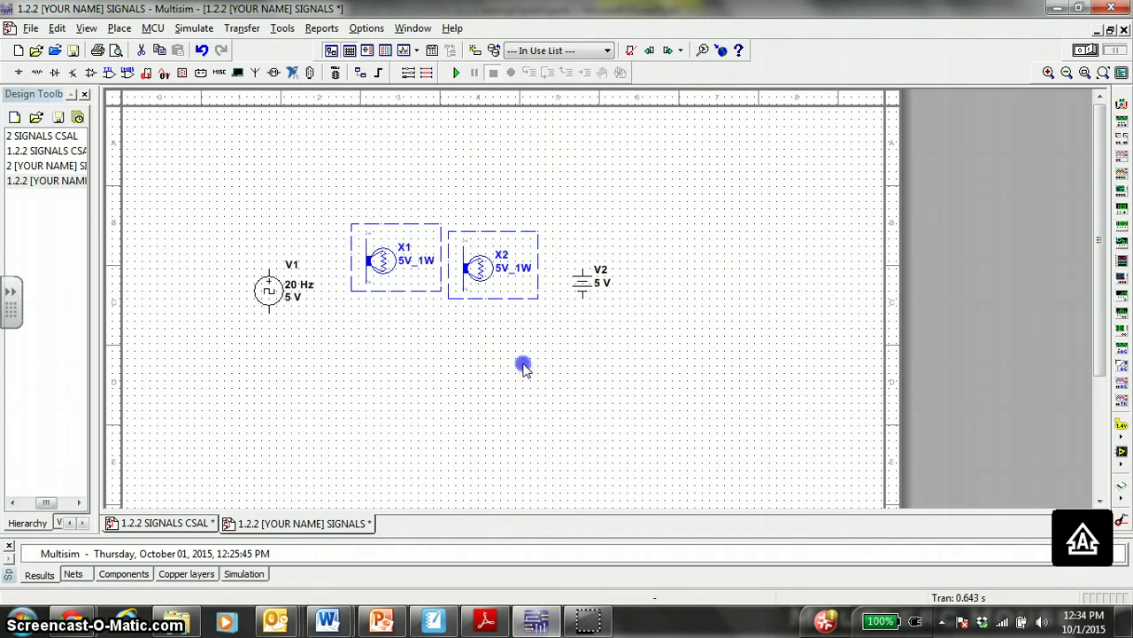
{"action": "left_click_drag", "start_coordinate": [479, 264], "coordinate": [481, 303]}
{"action": "left_click", "coordinate": [488, 408]}
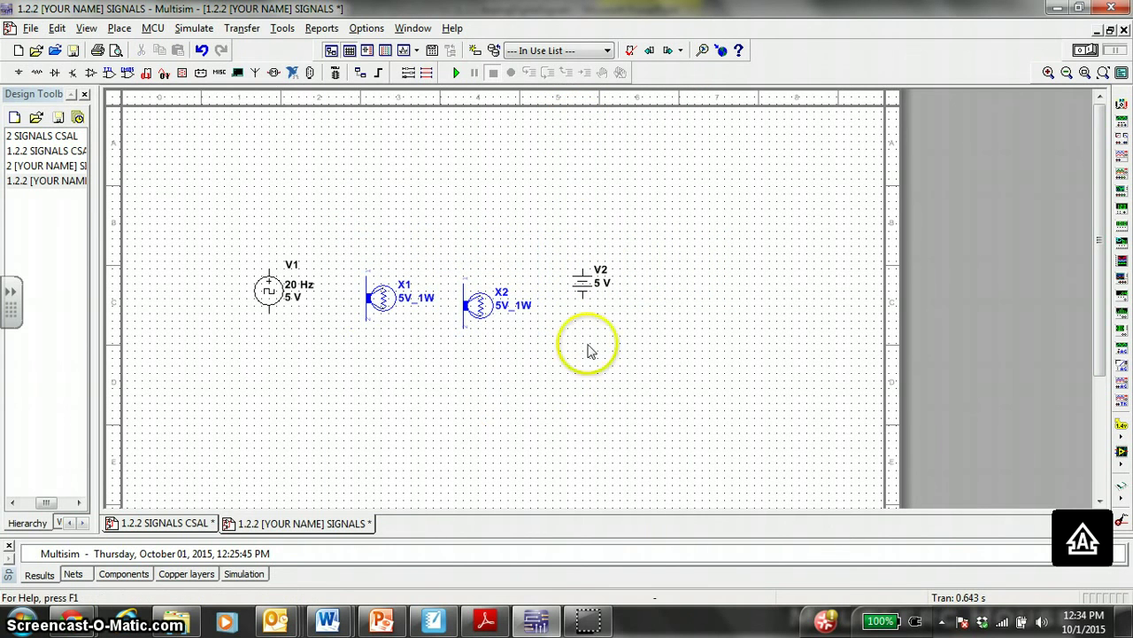
- Move battery V2 down below the lamps
{"action": "left_click", "coordinate": [586, 288]}
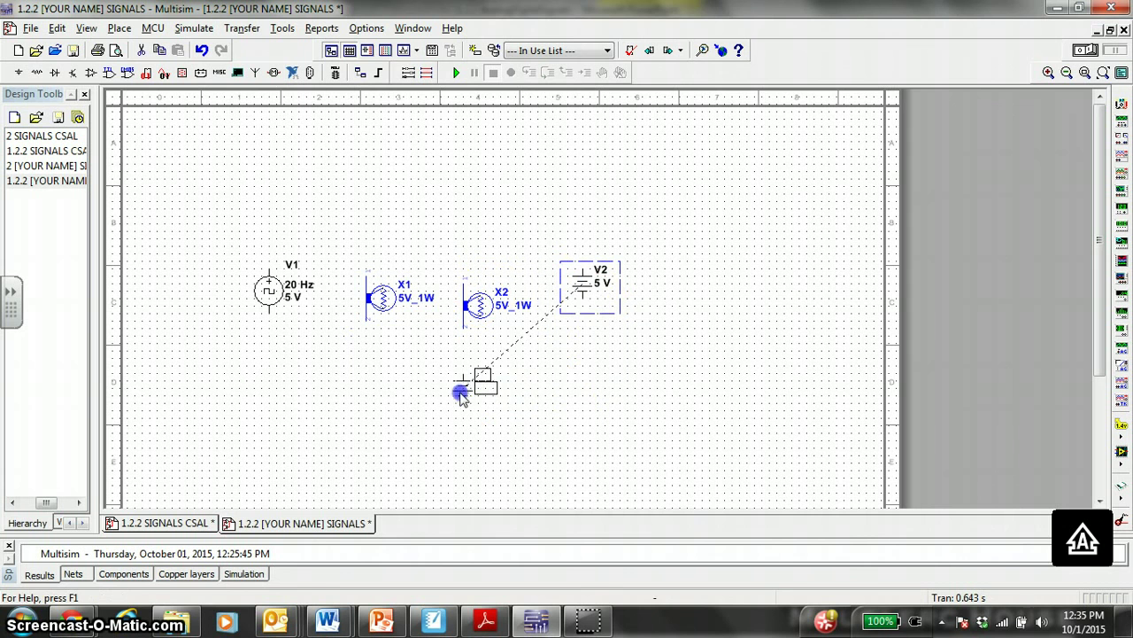
{"action": "left_click_drag", "start_coordinate": [464, 391], "coordinate": [466, 393]}
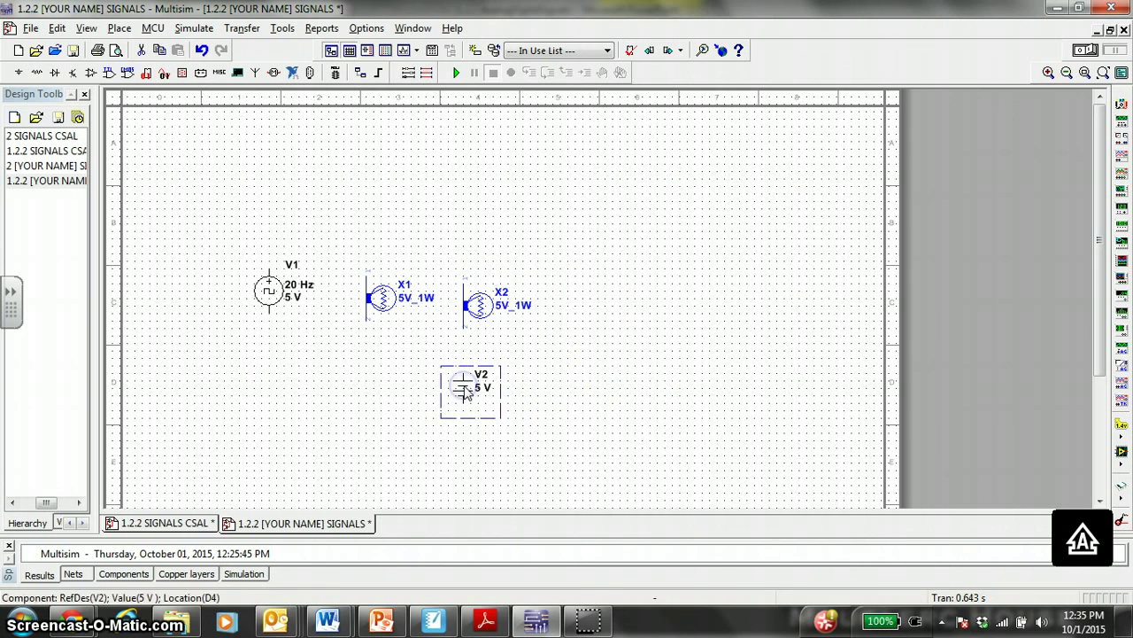
{"action": "left_click", "coordinate": [550, 346]}
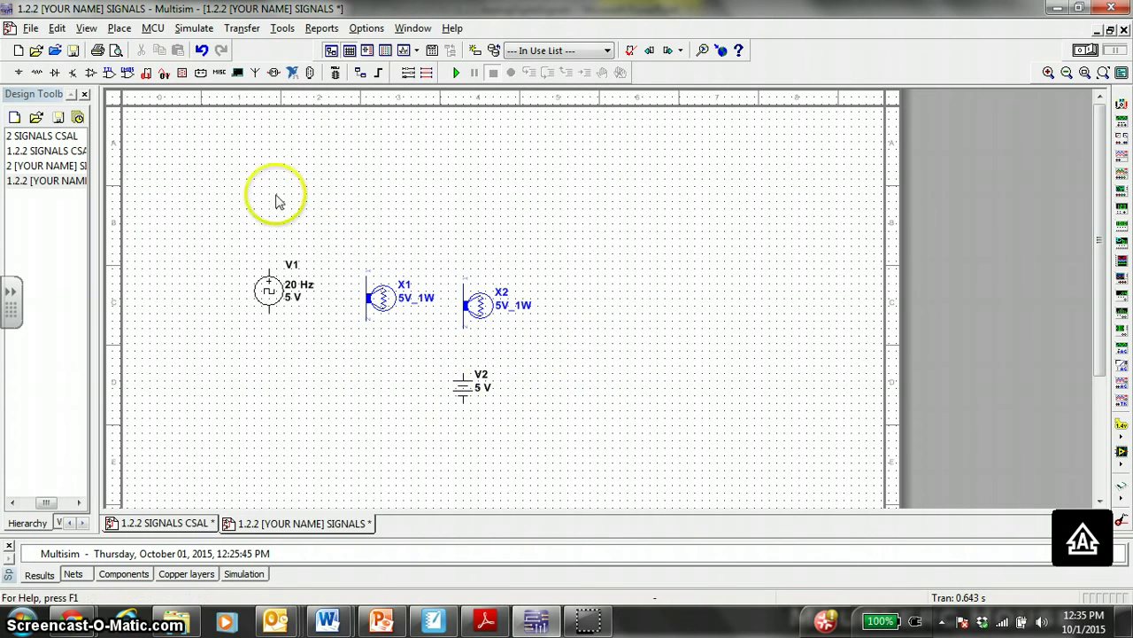
- Place POWER_SOURCES GROUND symbols below battery V2, lamp X1 and source V1
{"action": "left_click", "coordinate": [19, 73]}
{"action": "left_click", "coordinate": [510, 259]}
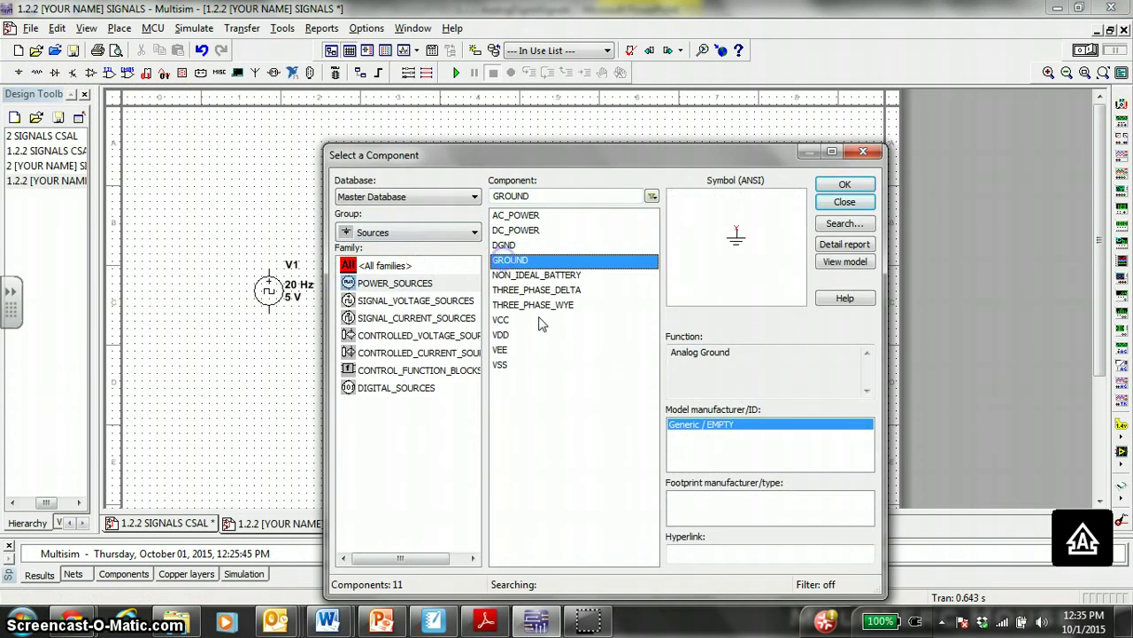
{"action": "left_click", "coordinate": [845, 185]}
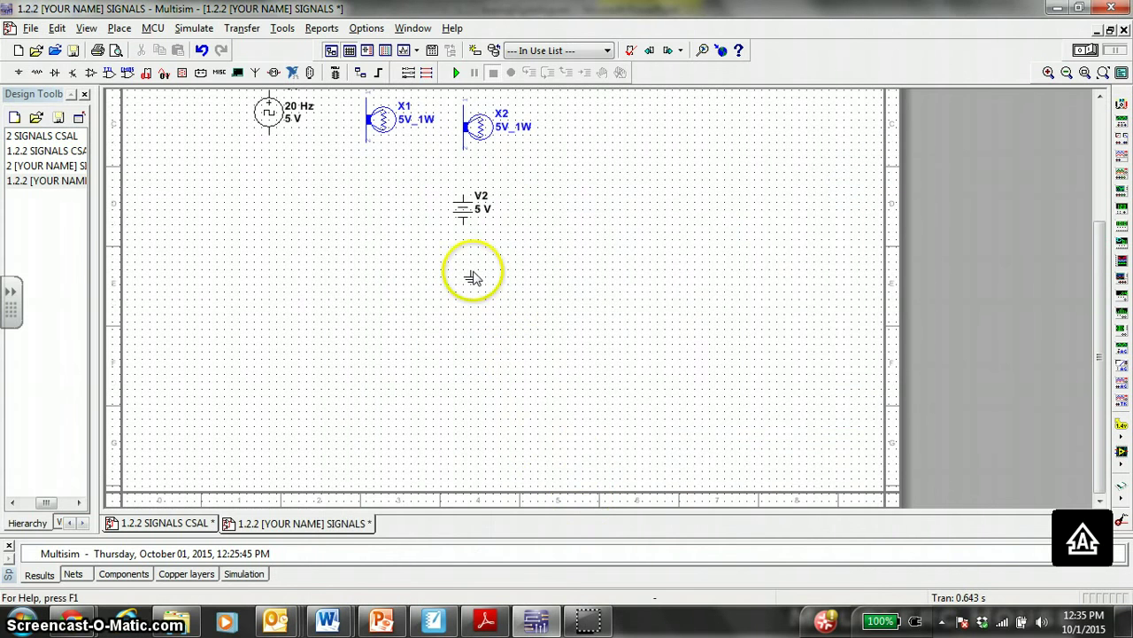
{"action": "left_click", "coordinate": [463, 277]}
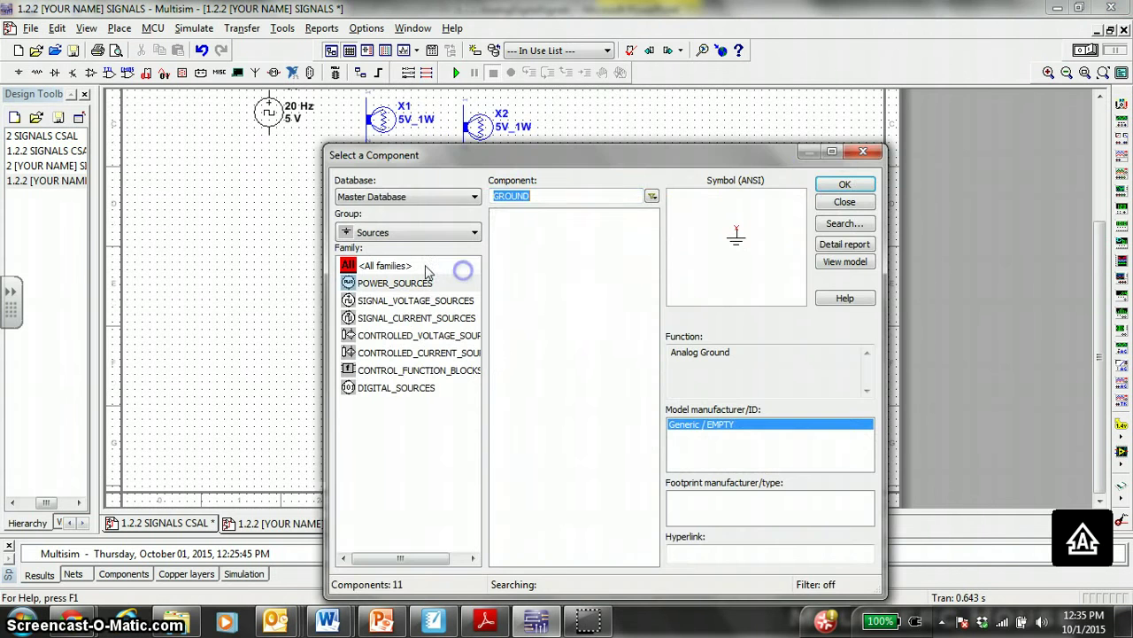
{"action": "left_click", "coordinate": [829, 180]}
{"action": "right_click", "coordinate": [374, 271]}
{"action": "left_click", "coordinate": [832, 186]}
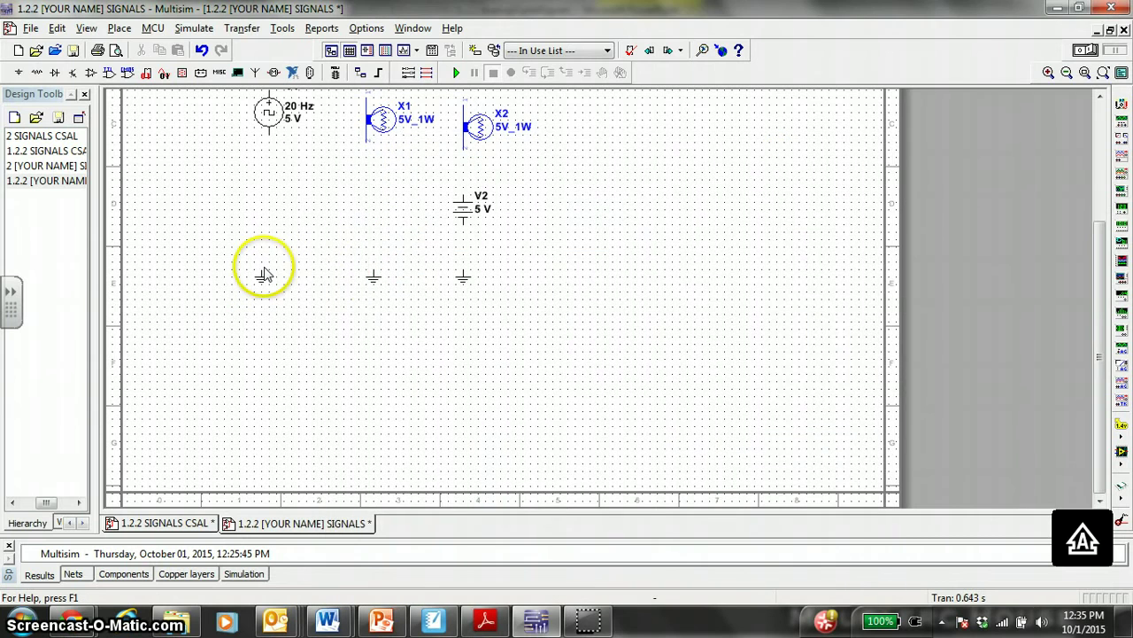
{"action": "left_click", "coordinate": [266, 270]}
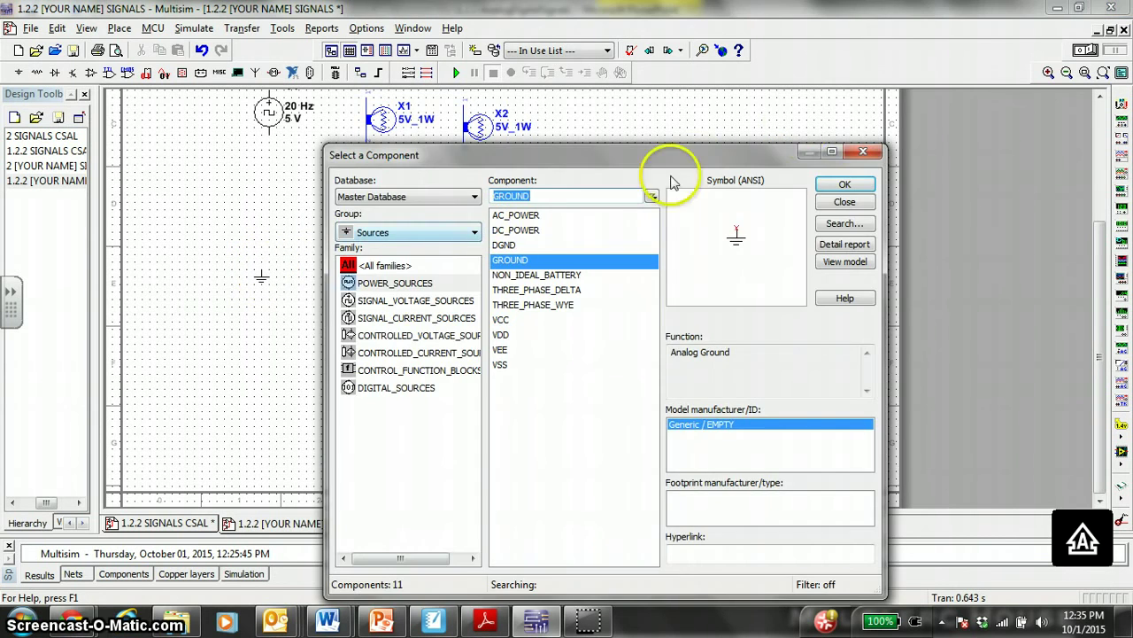
{"action": "left_click", "coordinate": [843, 210]}
{"action": "scroll", "coordinate": [430, 246], "scroll_direction": "up", "scroll_amount": 3}
{"action": "scroll", "coordinate": [399, 243], "scroll_direction": "down", "scroll_amount": 4}
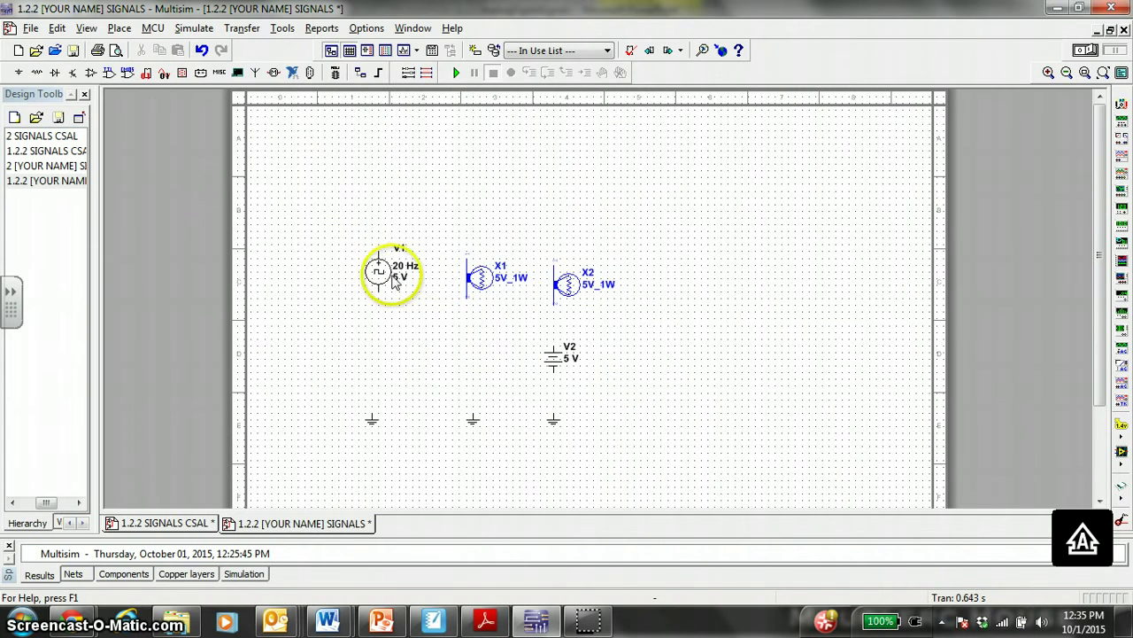
- Nudge V1, X1 and X2 slightly down-left to line them up with the grounds
{"action": "left_click_drag", "start_coordinate": [341, 248], "coordinate": [341, 248]}
{"action": "left_click_drag", "start_coordinate": [366, 266], "coordinate": [367, 277]}
{"action": "left_click", "coordinate": [400, 335]}
{"action": "left_click", "coordinate": [471, 301]}
{"action": "key", "text": "Down"}
{"action": "key", "text": "Down"}
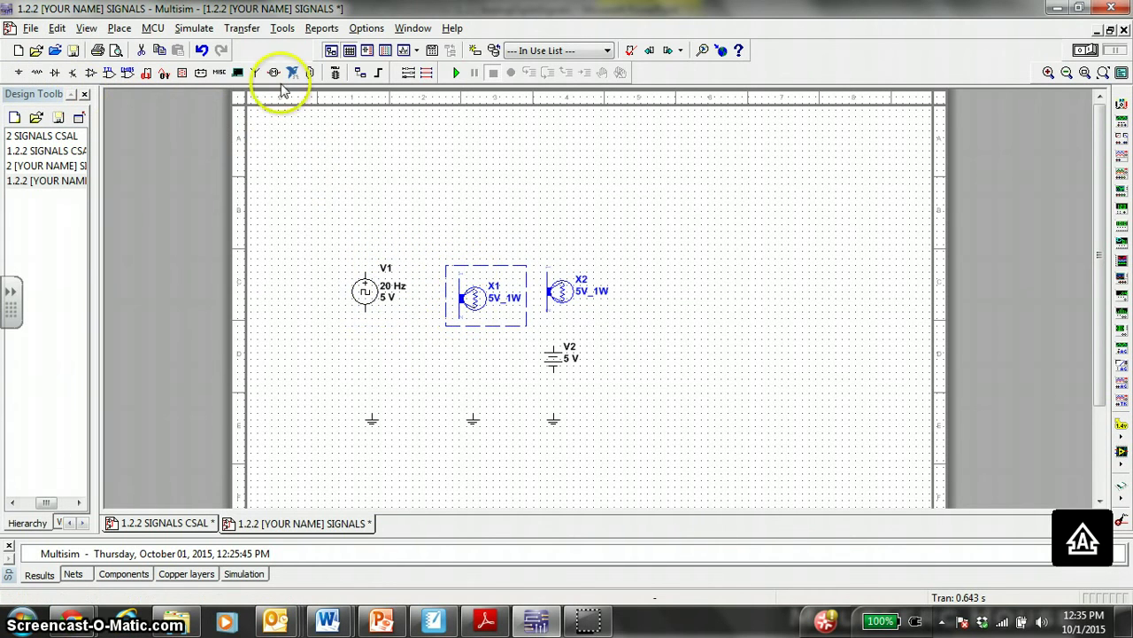
- Wire V2 to its ground and to lamp X2, and X1 and V1 to their grounds
{"action": "left_click", "coordinate": [554, 411]}
{"action": "left_click", "coordinate": [554, 367]}
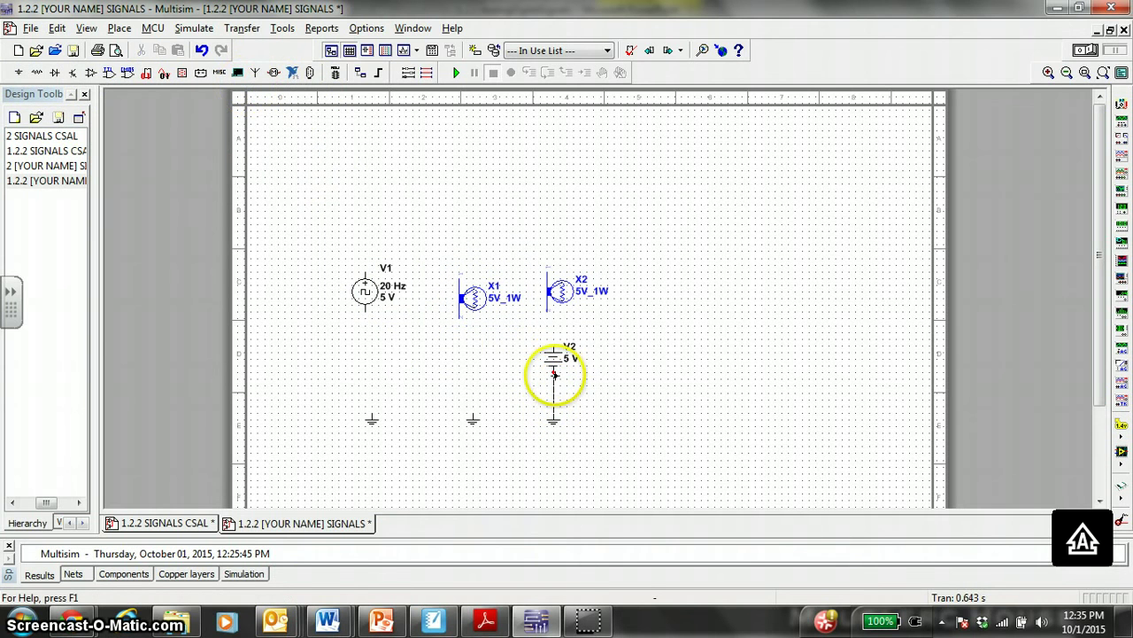
{"action": "left_click", "coordinate": [553, 347]}
{"action": "left_click", "coordinate": [549, 306]}
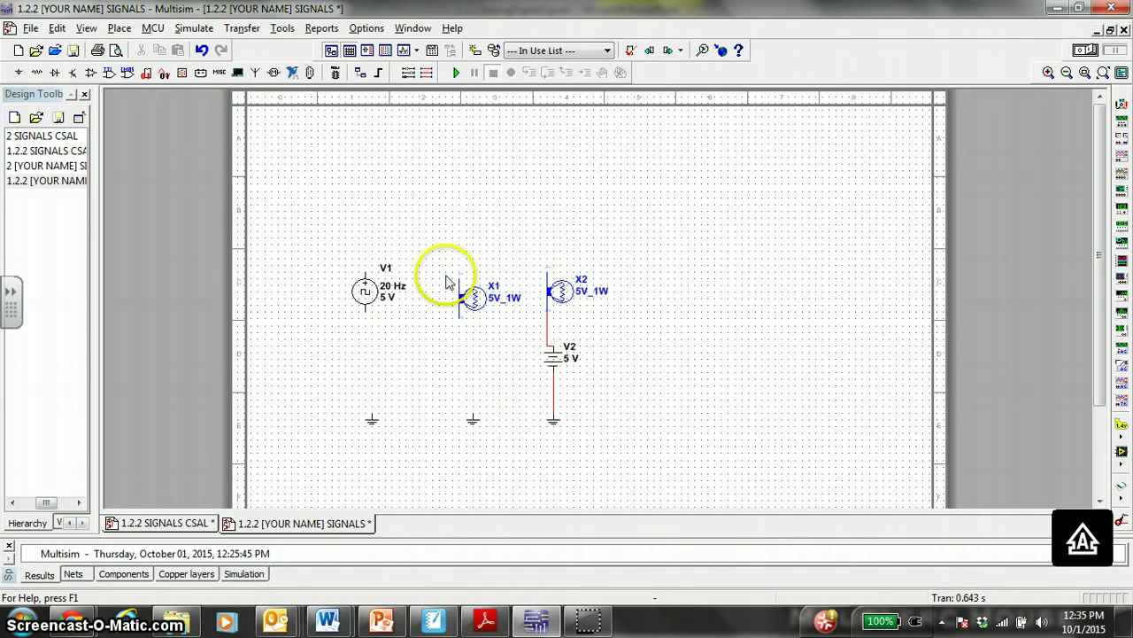
{"action": "left_click", "coordinate": [472, 412]}
{"action": "left_click", "coordinate": [458, 317]}
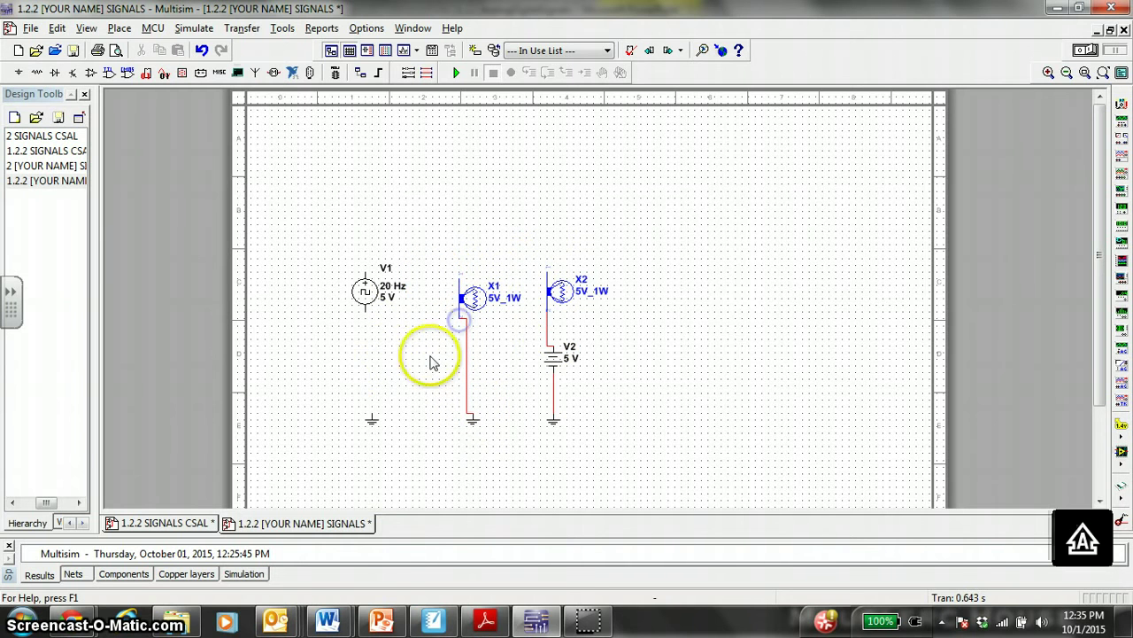
{"action": "left_click", "coordinate": [371, 413]}
{"action": "left_click", "coordinate": [365, 307]}
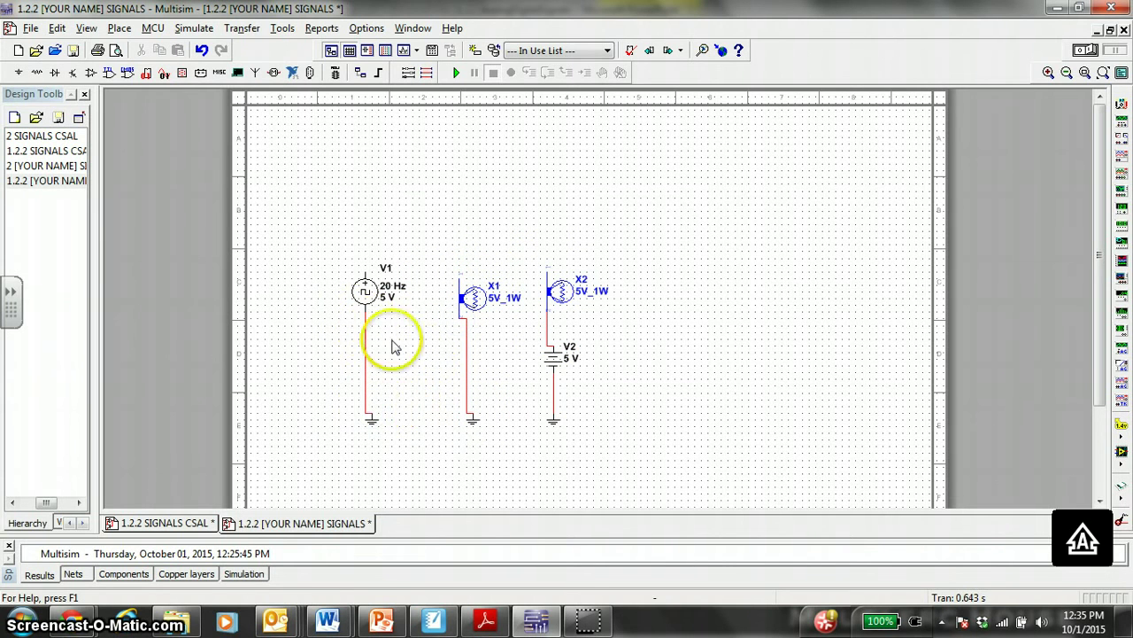
- Run a top wire from X1 to X2 and join V1's top terminal to it
{"action": "left_click", "coordinate": [460, 280]}
{"action": "left_click", "coordinate": [459, 205]}
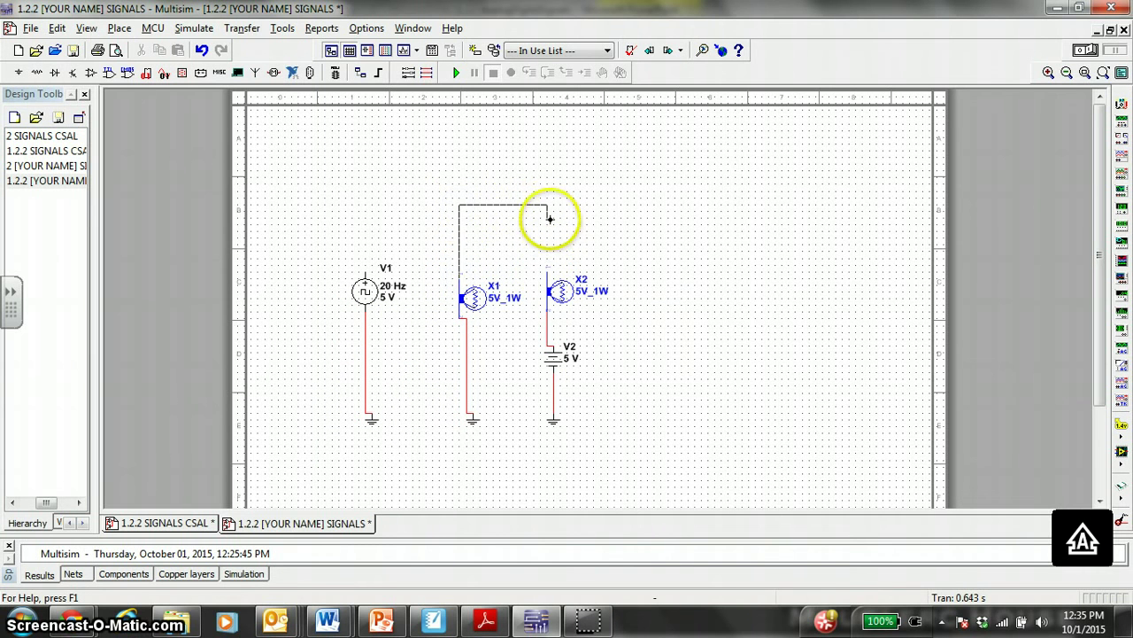
{"action": "left_click", "coordinate": [546, 273]}
{"action": "left_click", "coordinate": [364, 270]}
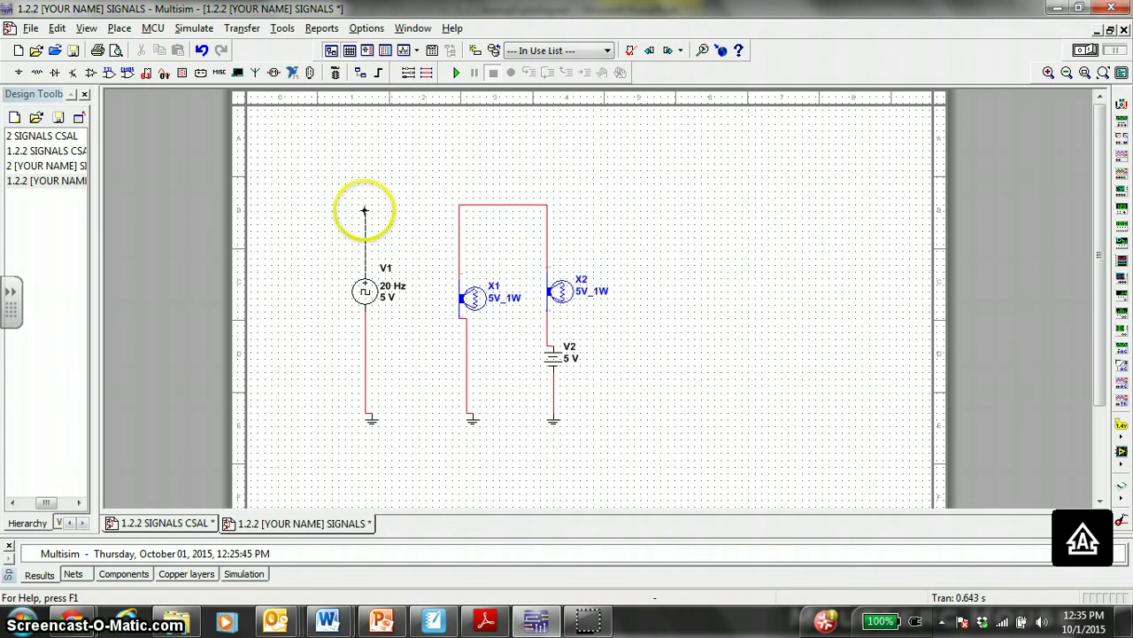
{"action": "left_click", "coordinate": [364, 204]}
{"action": "left_click", "coordinate": [459, 205]}
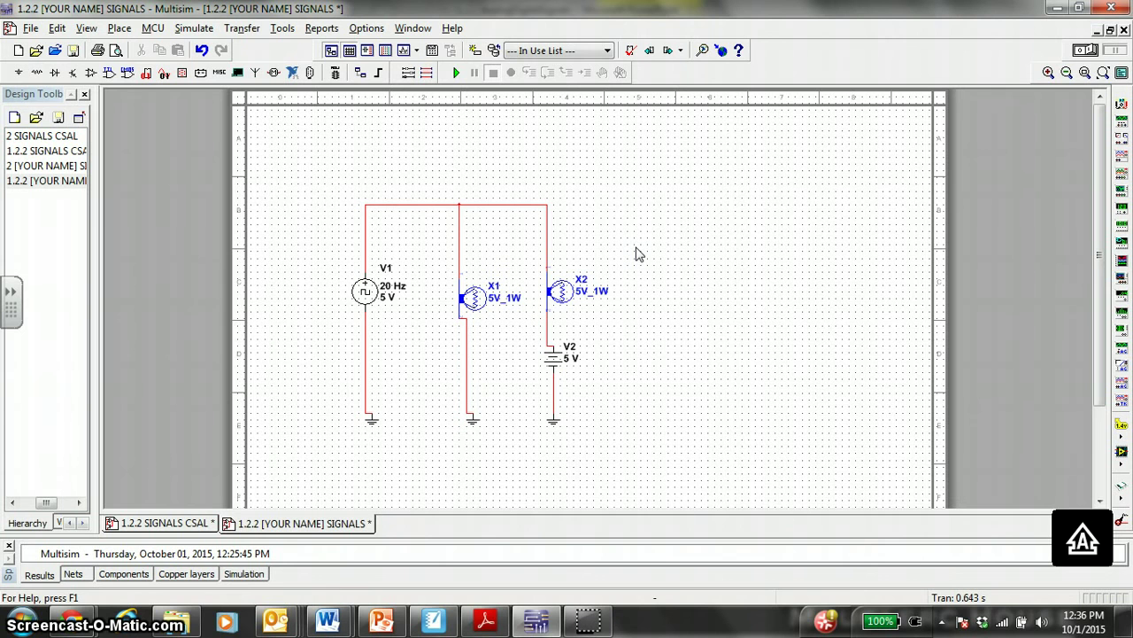
{"action": "key", "text": "ctrl+a"}
- Shift the circuit right and place four-channel oscilloscope XSC2 at the top left
{"action": "left_click_drag", "start_coordinate": [403, 285], "coordinate": [448, 288]}
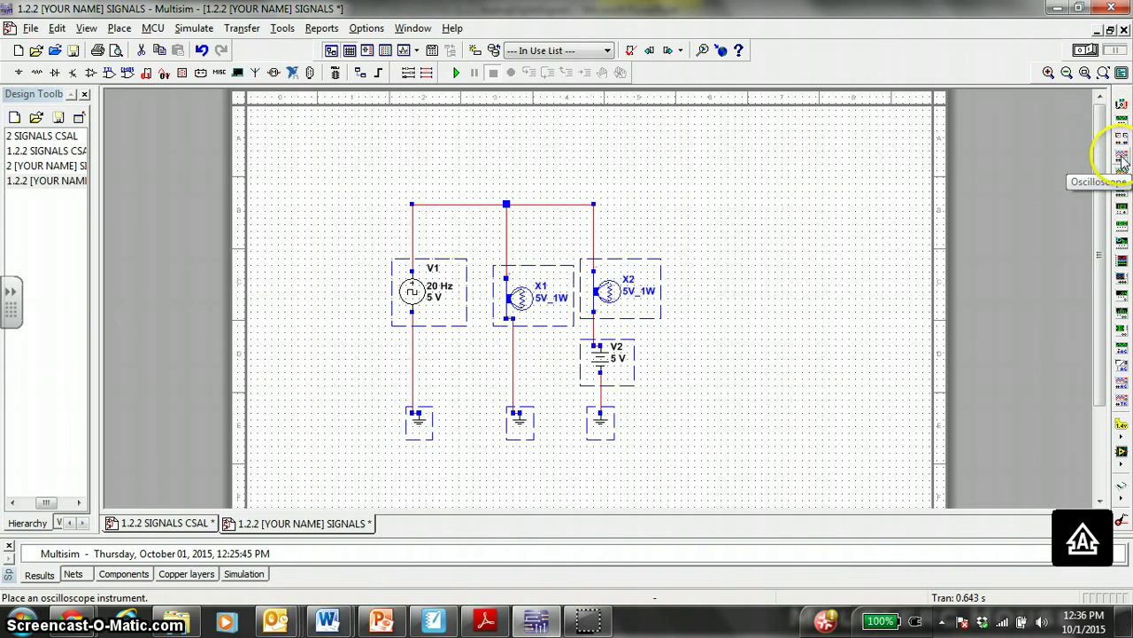
{"action": "left_click_drag", "start_coordinate": [1122, 160], "coordinate": [313, 189]}
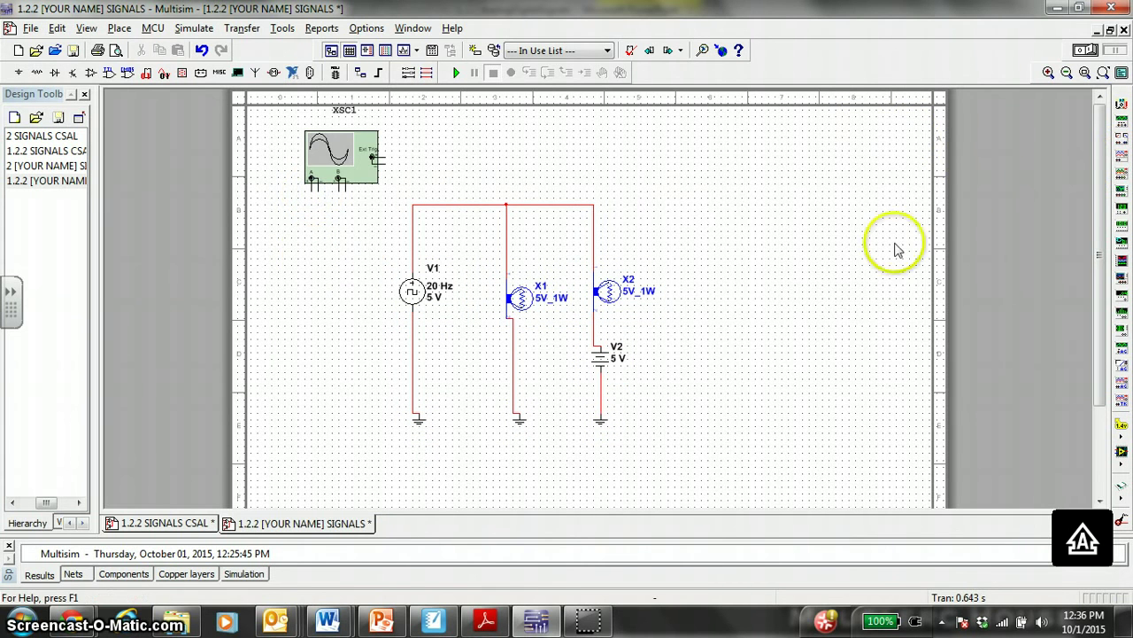
{"action": "left_click", "coordinate": [1122, 184]}
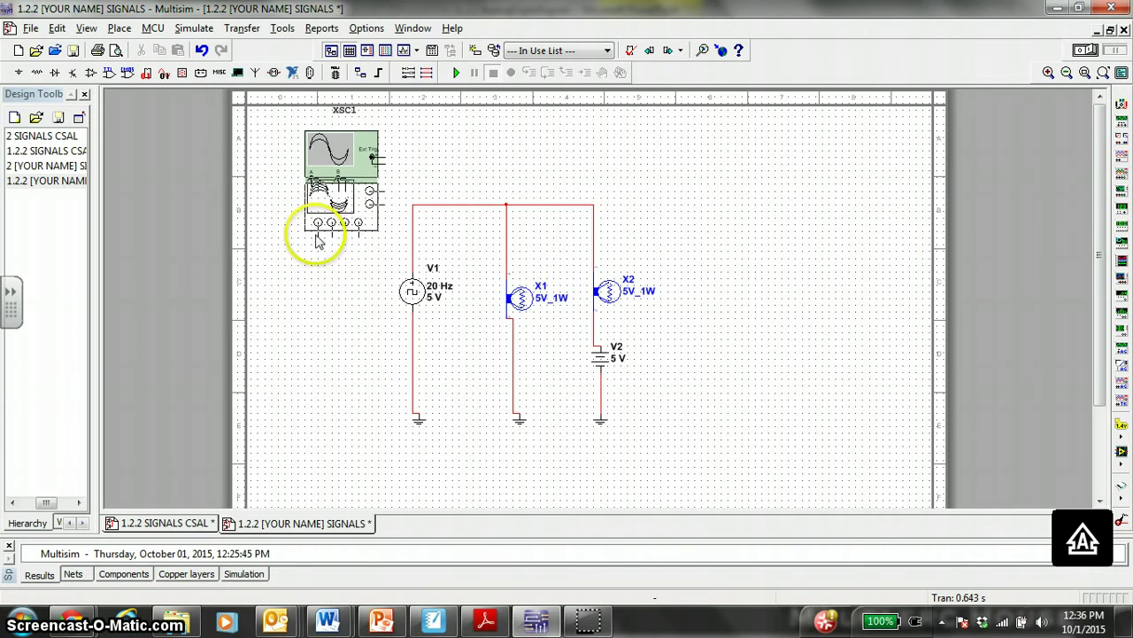
{"action": "left_click", "coordinate": [320, 273]}
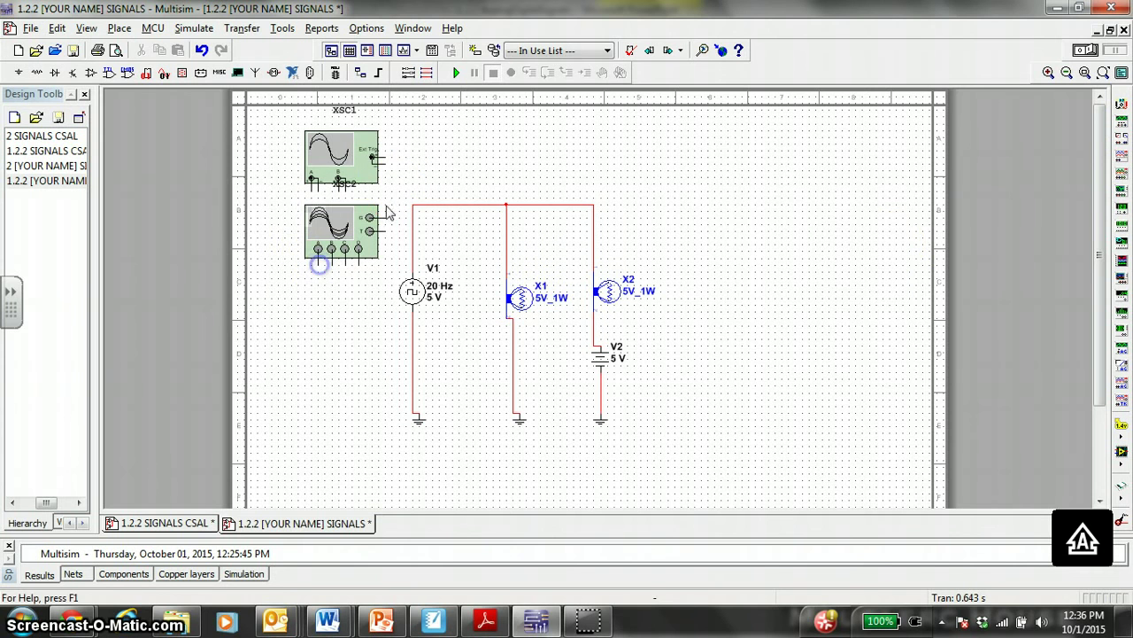
{"action": "left_click", "coordinate": [367, 165]}
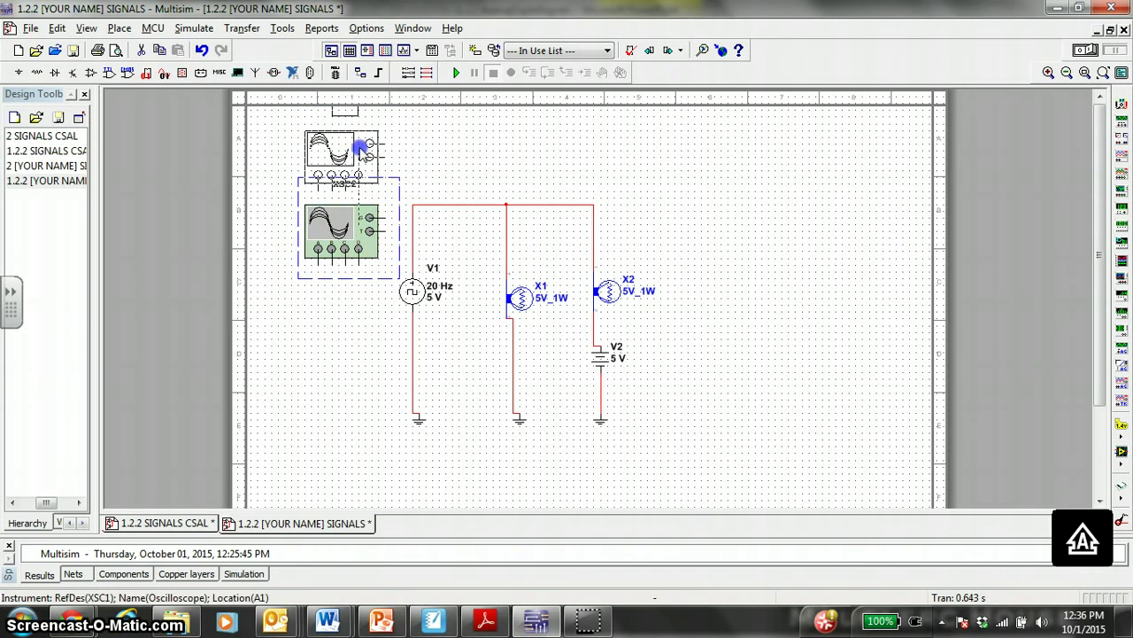
{"action": "left_click_drag", "start_coordinate": [363, 159], "coordinate": [363, 159]}
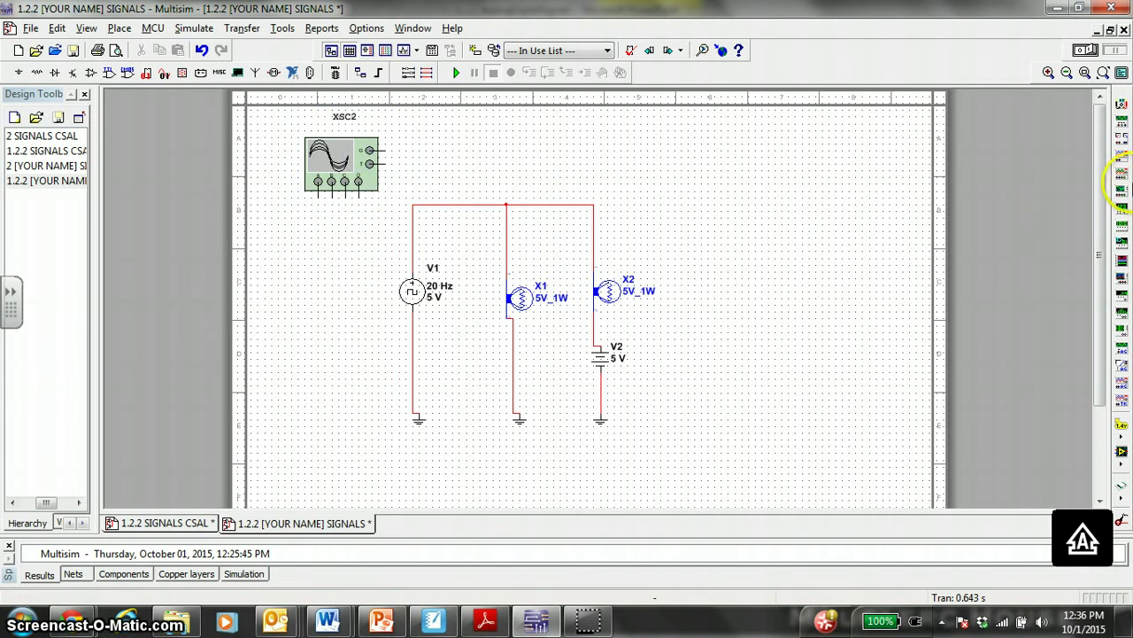
- Wire XSC2 channel A to V1's top wire, save the design and run the simulation
{"action": "left_click", "coordinate": [1123, 183]}
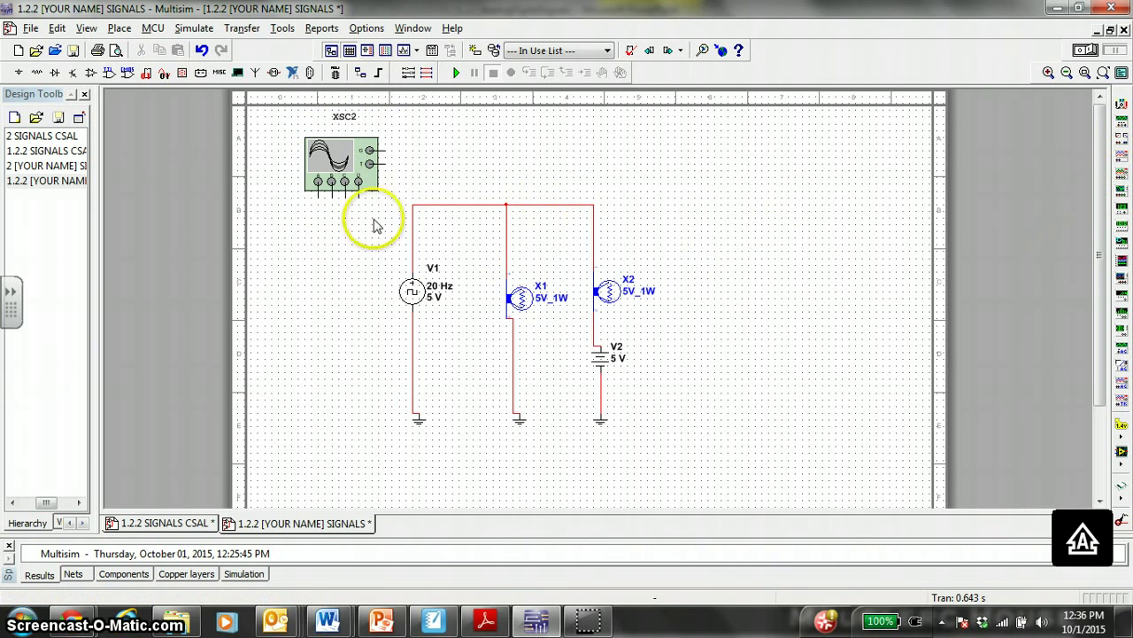
{"action": "left_click", "coordinate": [317, 193]}
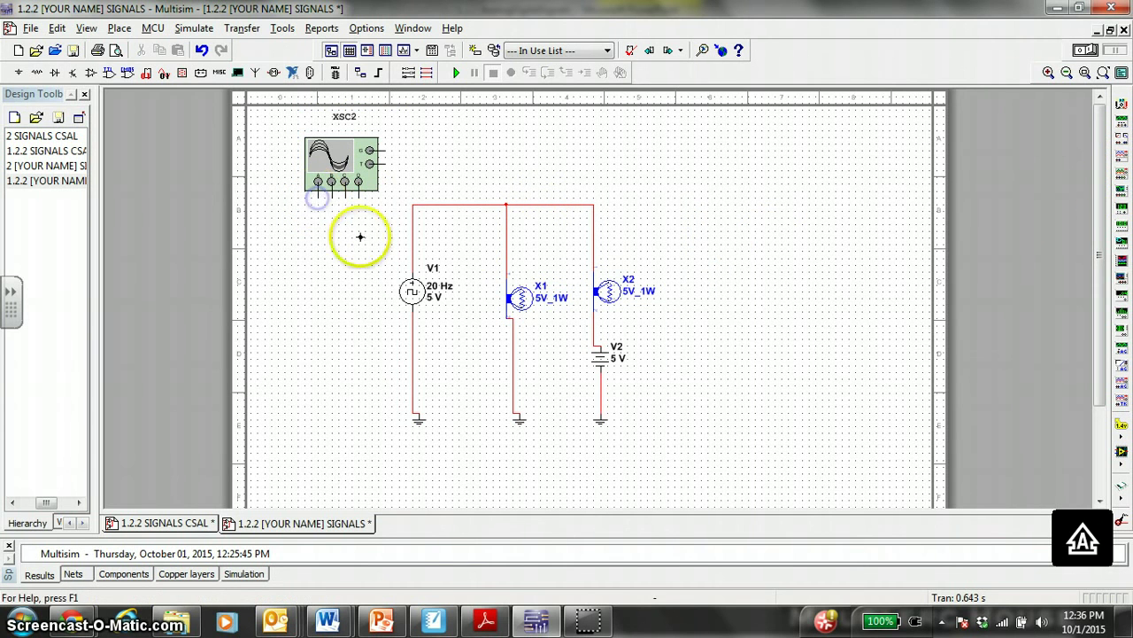
{"action": "left_click", "coordinate": [410, 238]}
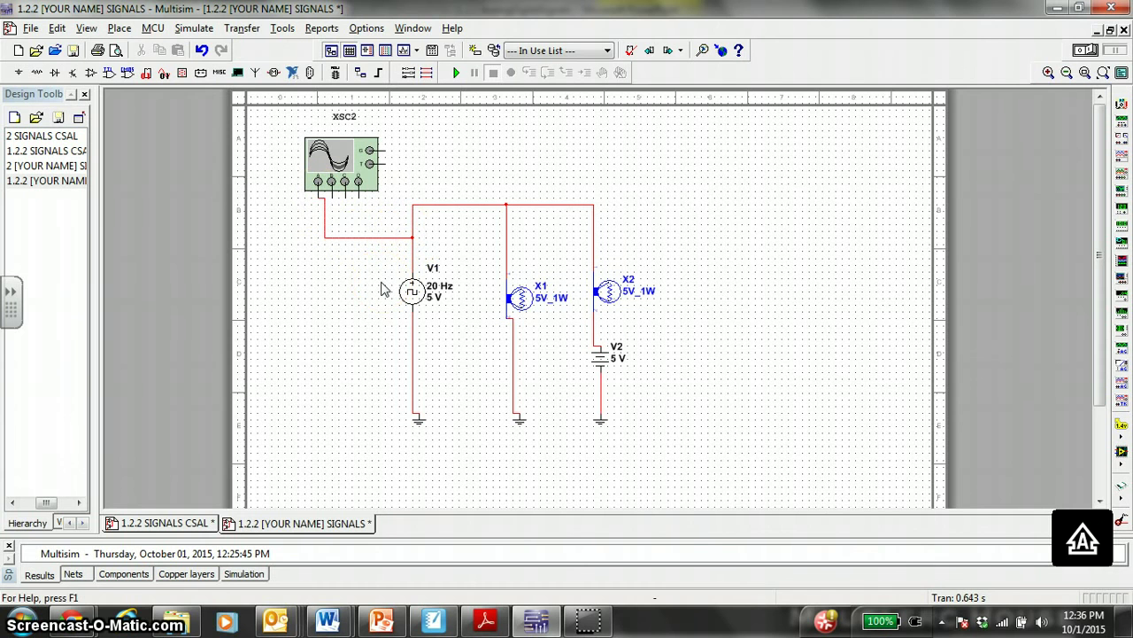
{"action": "left_click", "coordinate": [369, 285]}
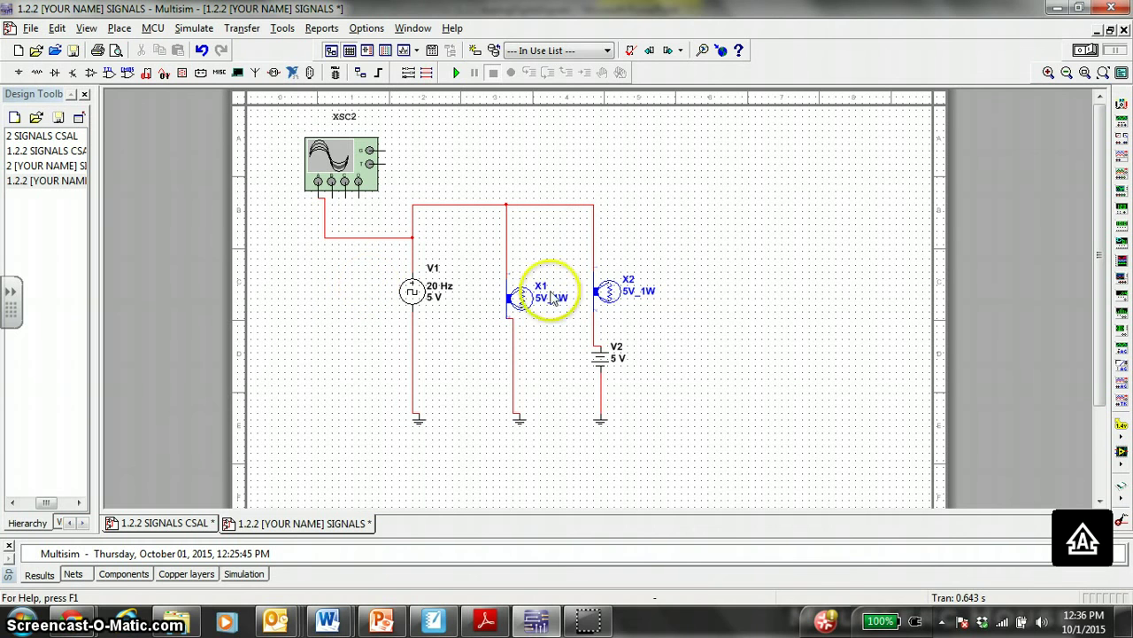
{"action": "left_click", "coordinate": [72, 51]}
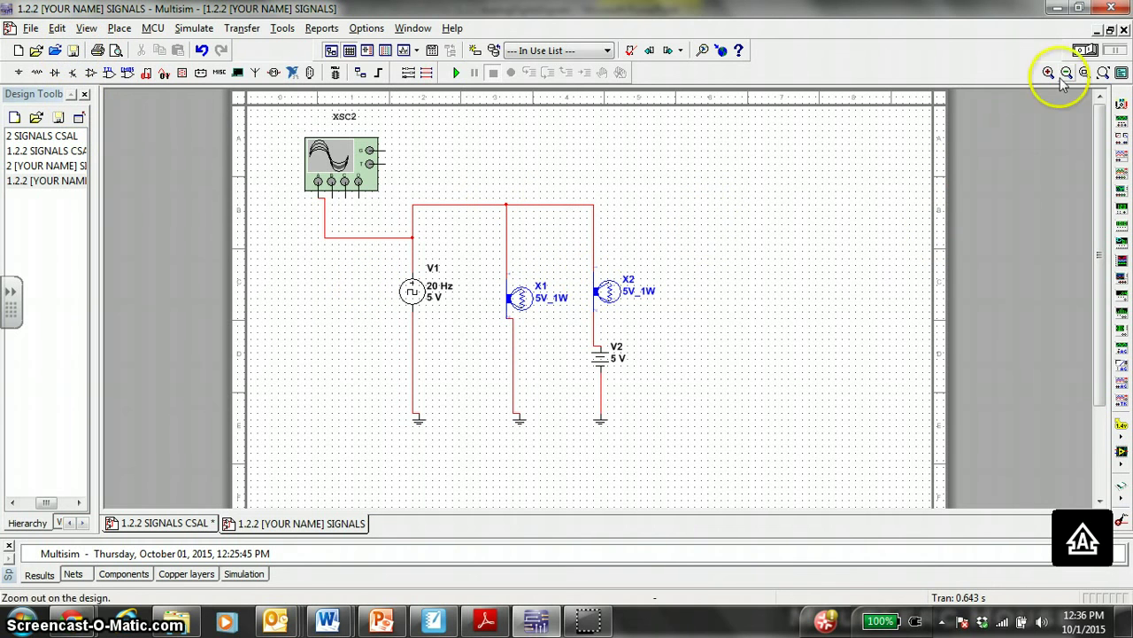
{"action": "left_click", "coordinate": [1087, 51]}
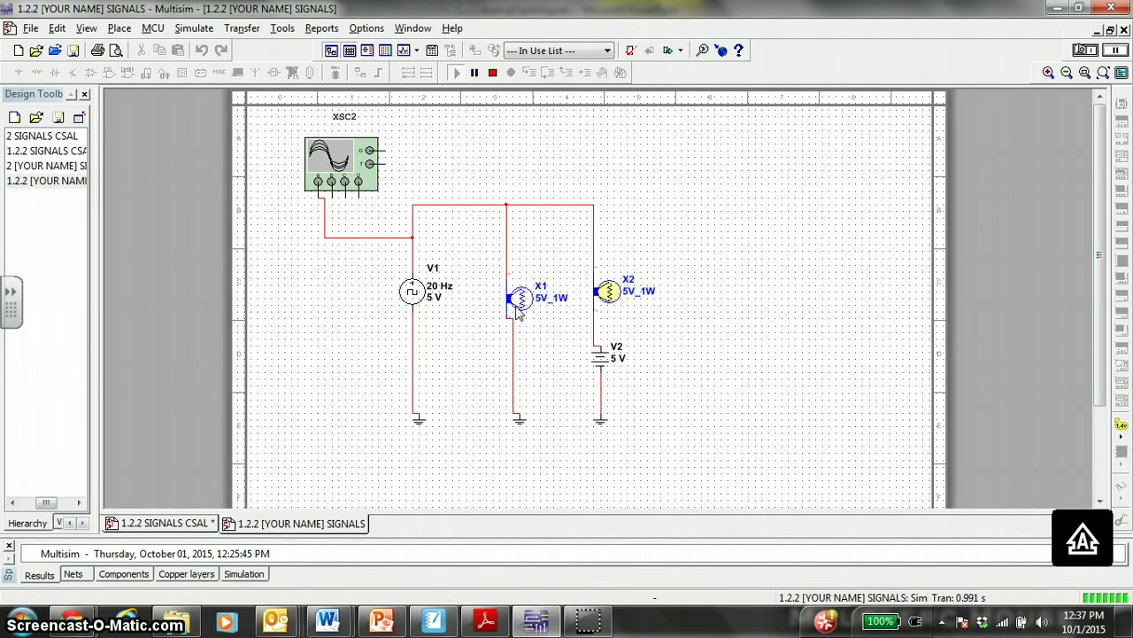
- Check that clock source V1 is 20 Hz, 10% duty, 5 V, then rerun and stop the simulation
{"action": "left_click", "coordinate": [1086, 49]}
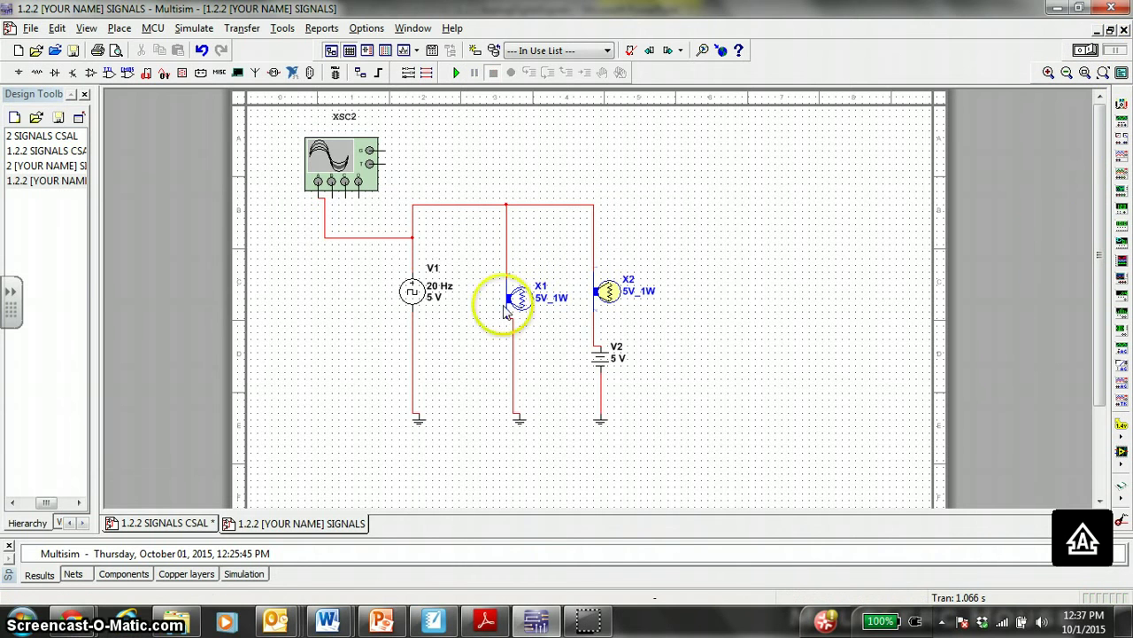
{"action": "double_click", "coordinate": [412, 290]}
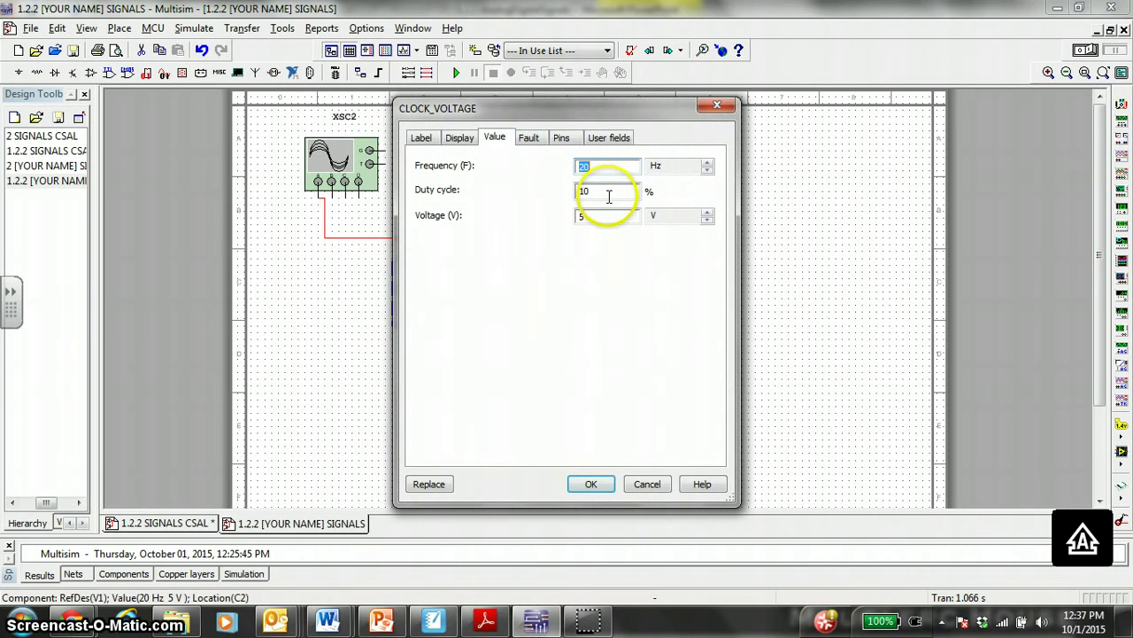
{"action": "left_click", "coordinate": [646, 484]}
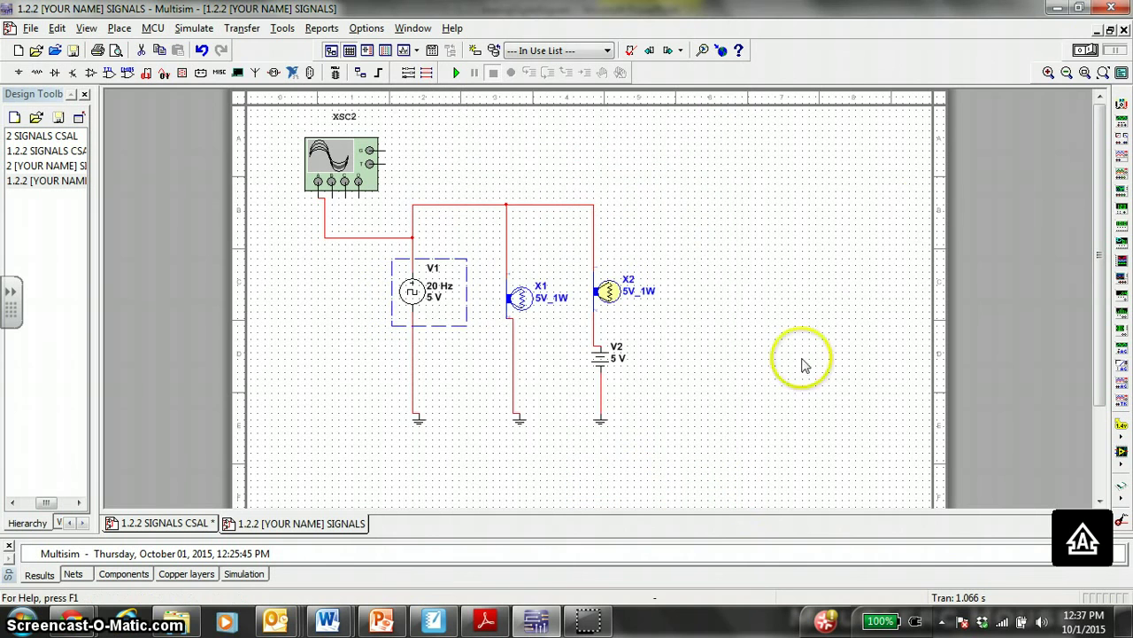
{"action": "left_click", "coordinate": [1094, 51]}
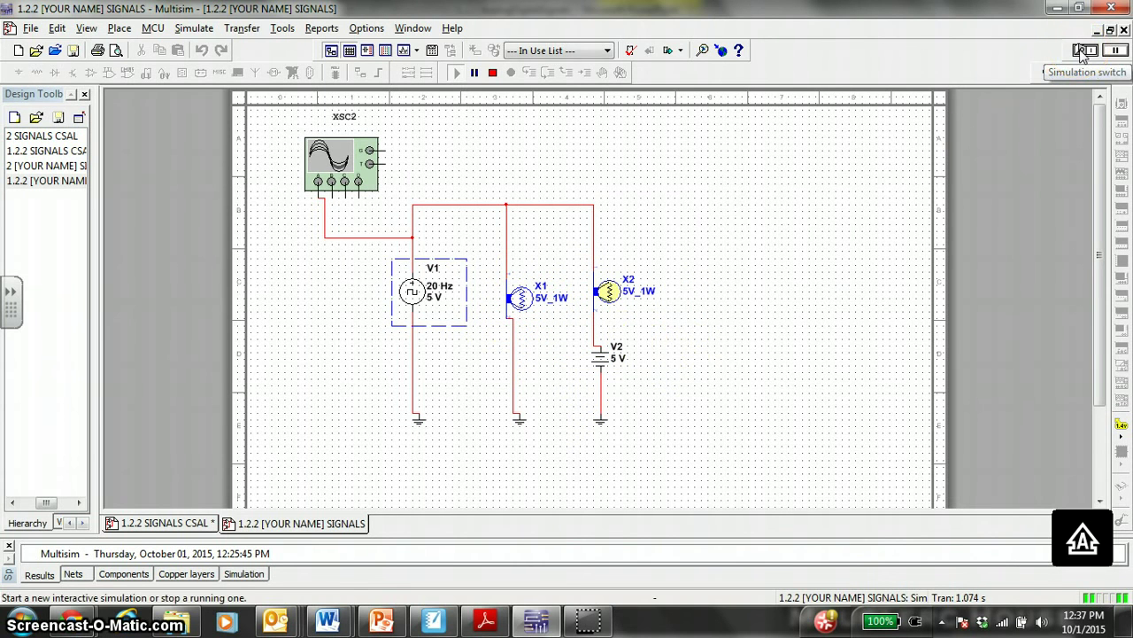
{"action": "left_click", "coordinate": [1080, 51]}
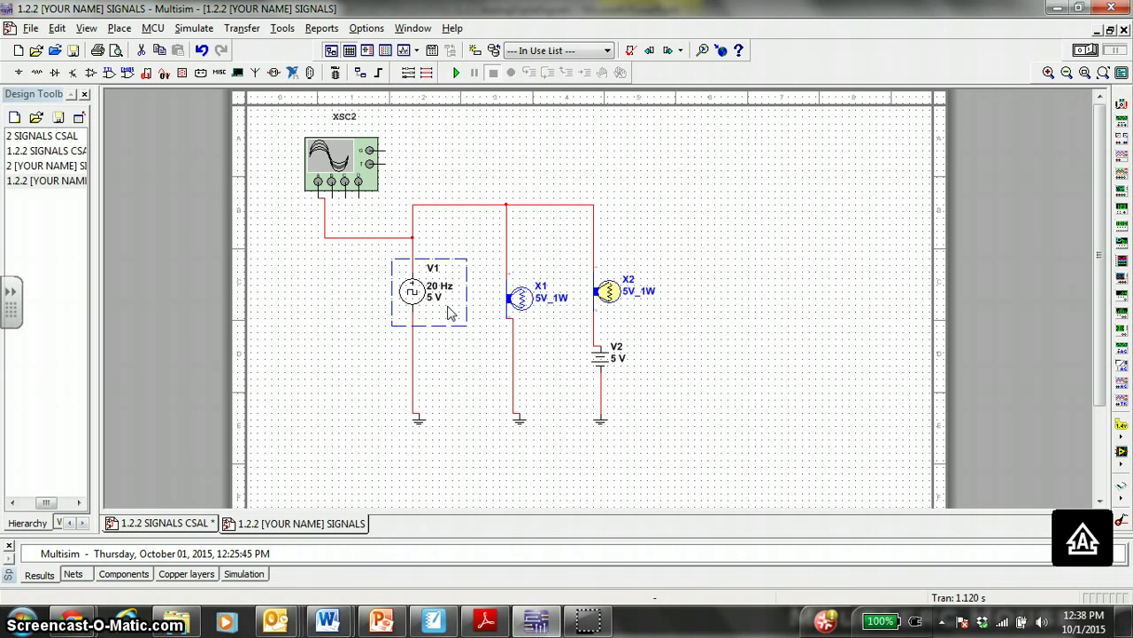
- Open the XSC2 oscilloscope display and position it beside the schematic
{"action": "double_click", "coordinate": [359, 162]}
{"action": "left_click", "coordinate": [561, 156]}
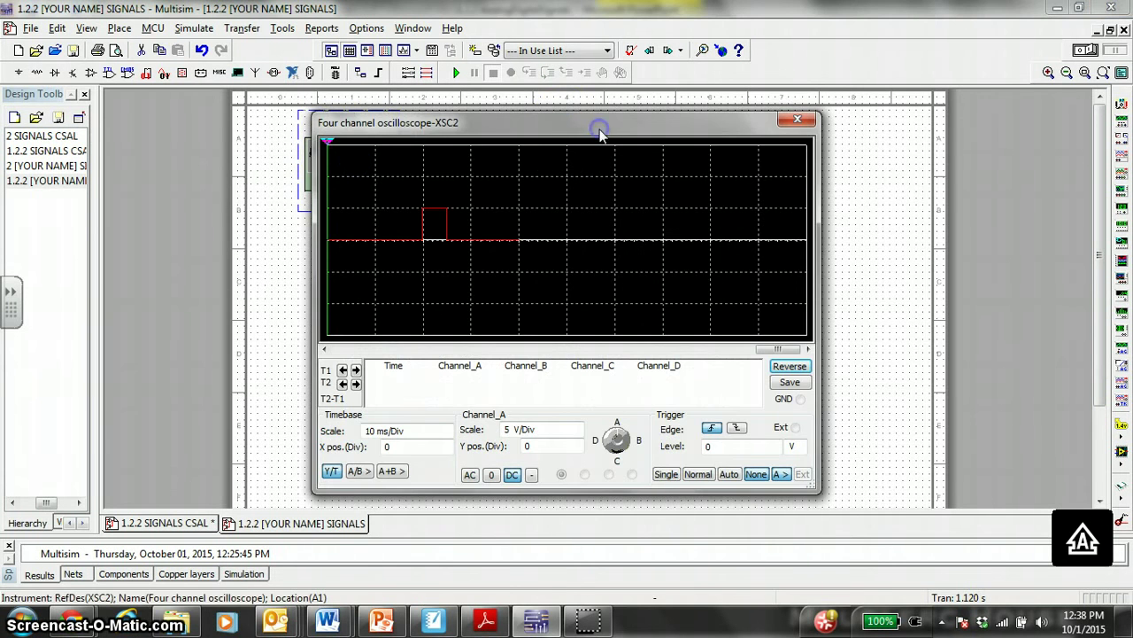
{"action": "left_click_drag", "start_coordinate": [598, 128], "coordinate": [926, 131]}
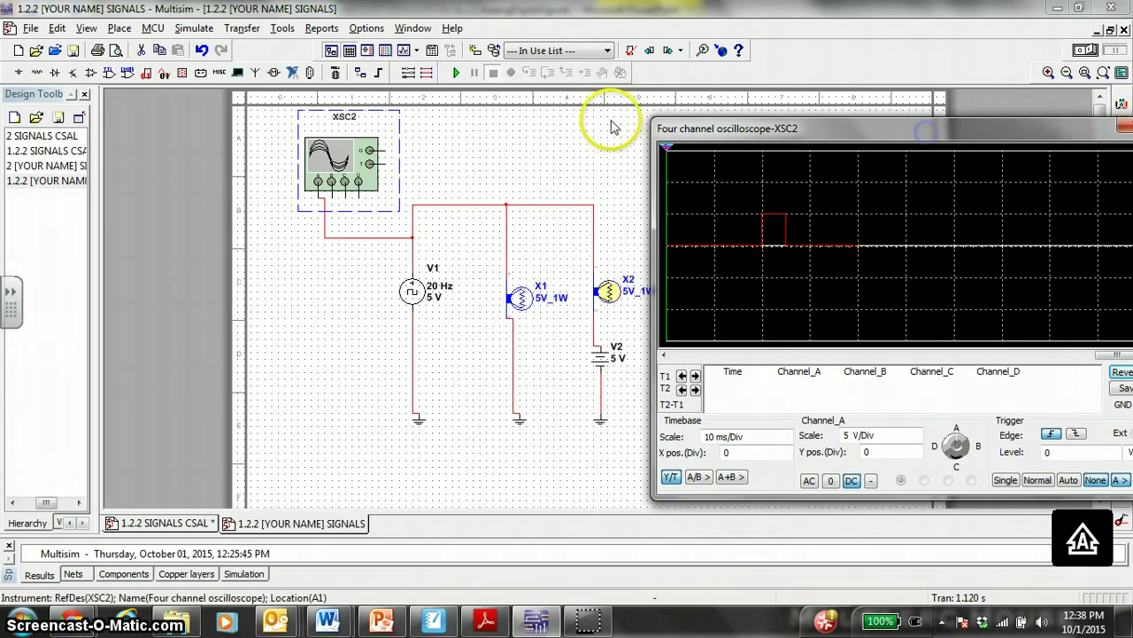
{"action": "left_click_drag", "start_coordinate": [601, 127], "coordinate": [442, 139]}
{"action": "left_click_drag", "start_coordinate": [823, 132], "coordinate": [714, 117]}
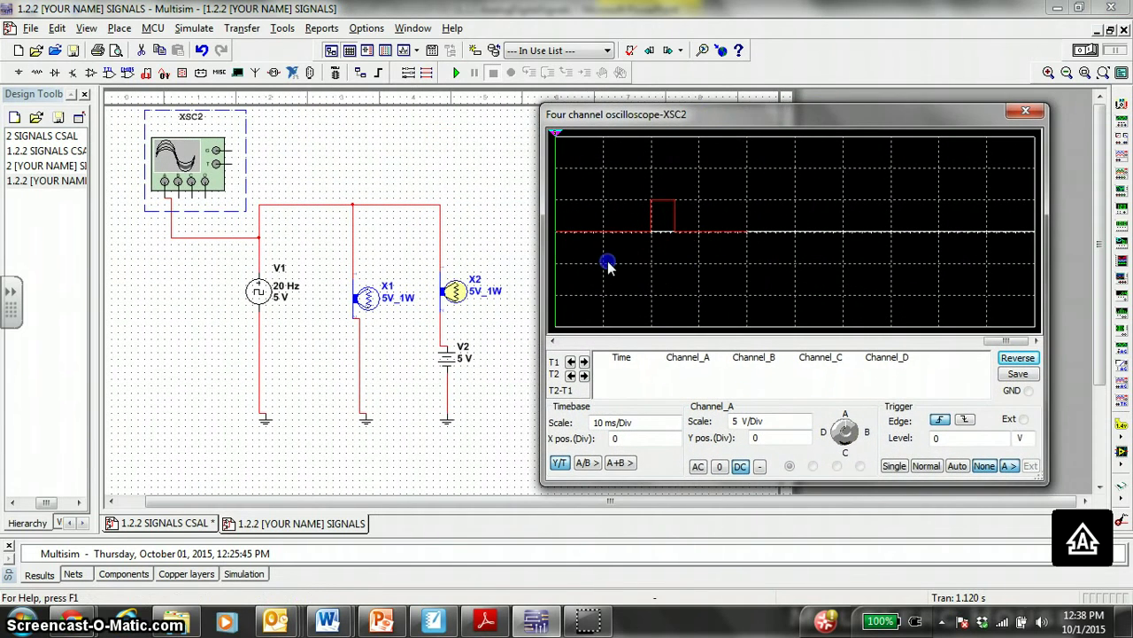
- Drag cursors T1 and T2 onto the 5 V pulse edges, reading 5.190 ms
{"action": "left_click_drag", "start_coordinate": [556, 133], "coordinate": [675, 127]}
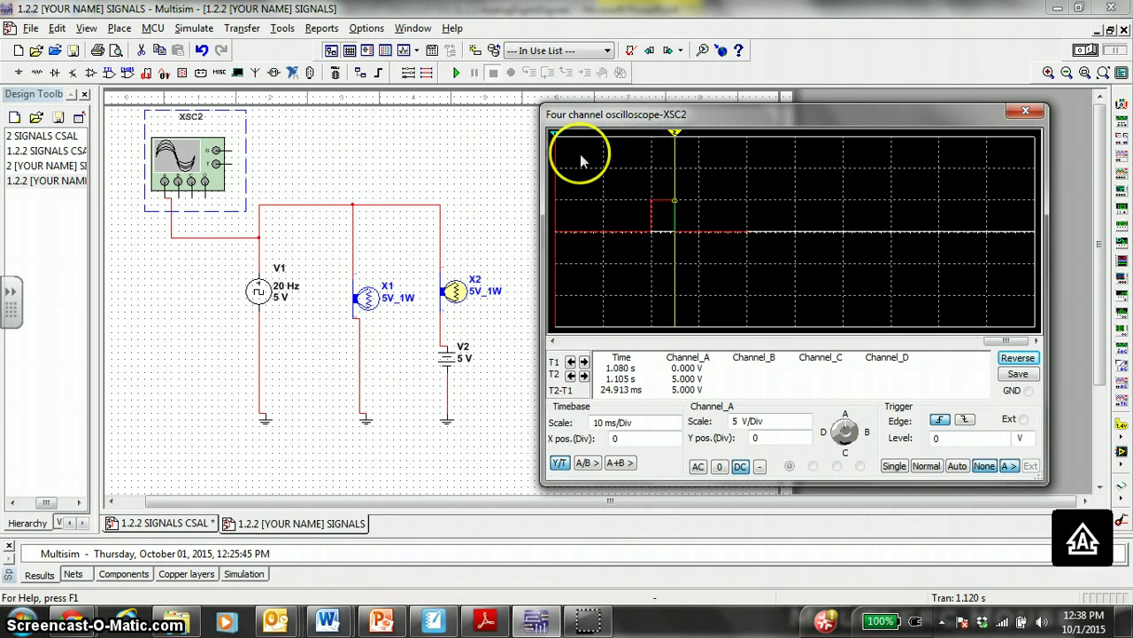
{"action": "left_click_drag", "start_coordinate": [555, 133], "coordinate": [652, 141]}
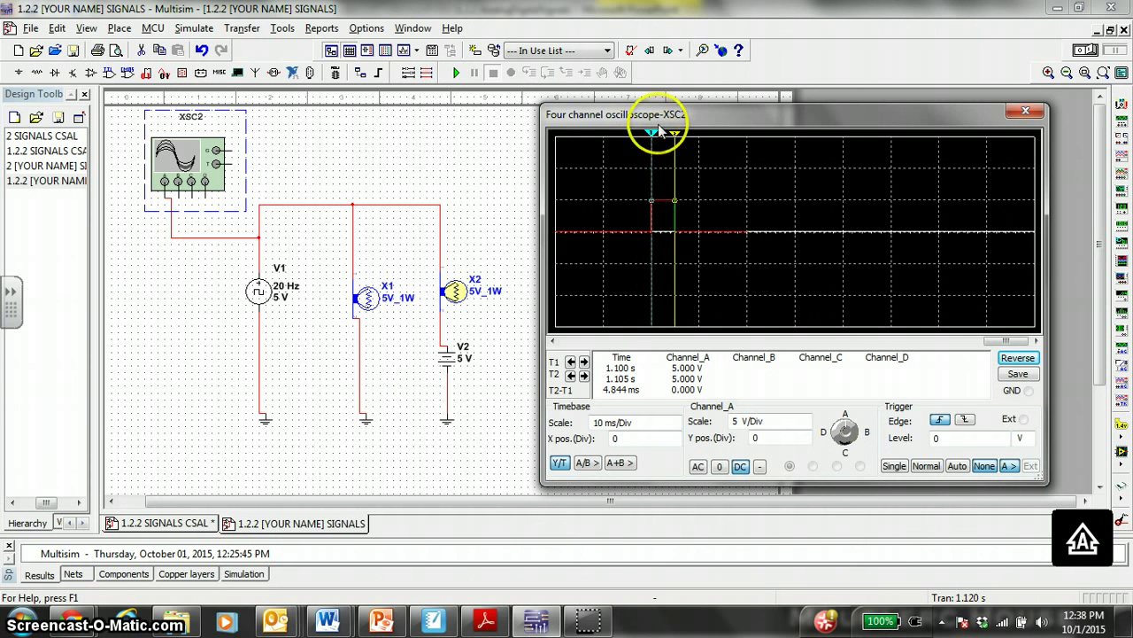
{"action": "mouse_move", "coordinate": [652, 133]}
{"action": "left_mouse_down"}
{"action": "mouse_move", "coordinate": [609, 141]}
{"action": "mouse_move", "coordinate": [673, 138]}
{"action": "left_mouse_up"}
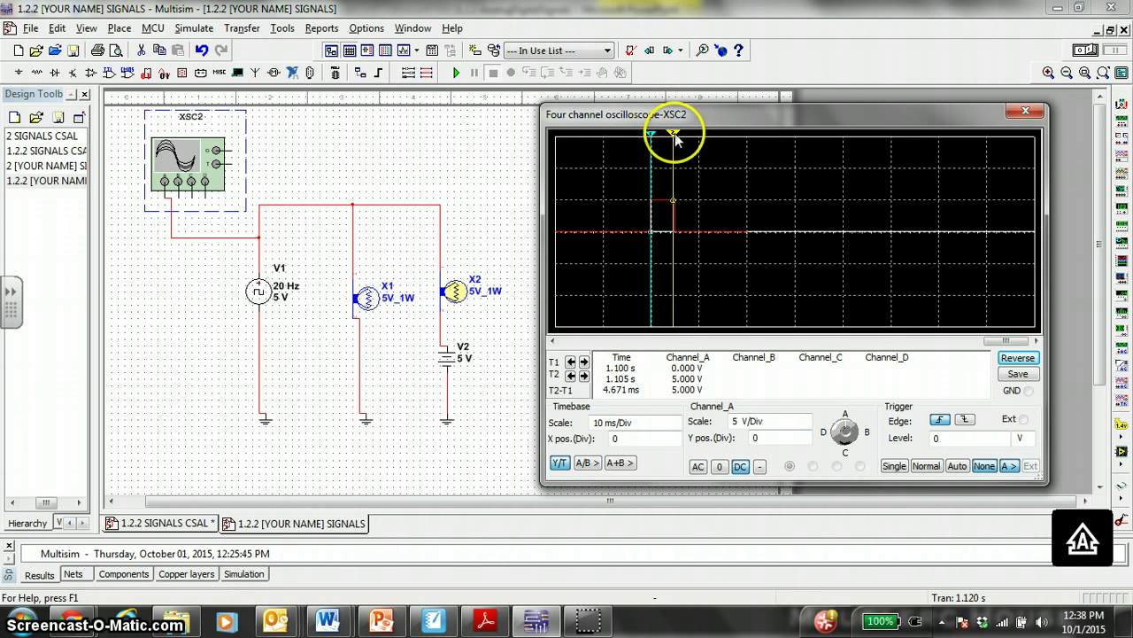
{"action": "left_click_drag", "start_coordinate": [673, 134], "coordinate": [677, 140]}
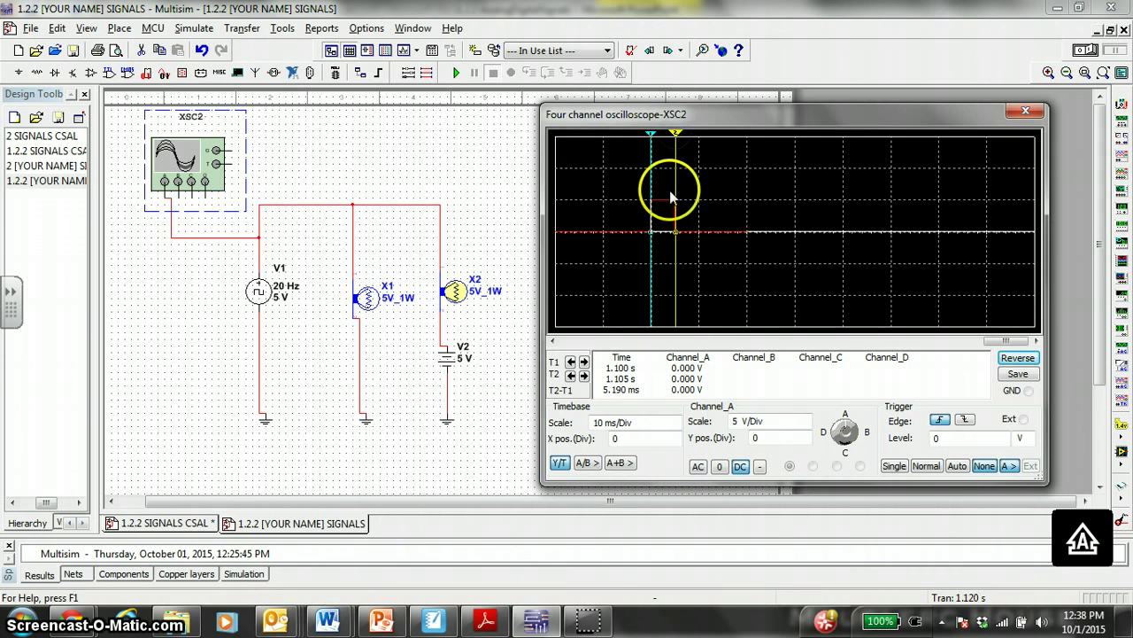
- Set cursors T1 and T2 to 1.080 s and 1.100 s, spanning the 19.723 ms low level
{"action": "left_click_drag", "start_coordinate": [651, 134], "coordinate": [554, 165]}
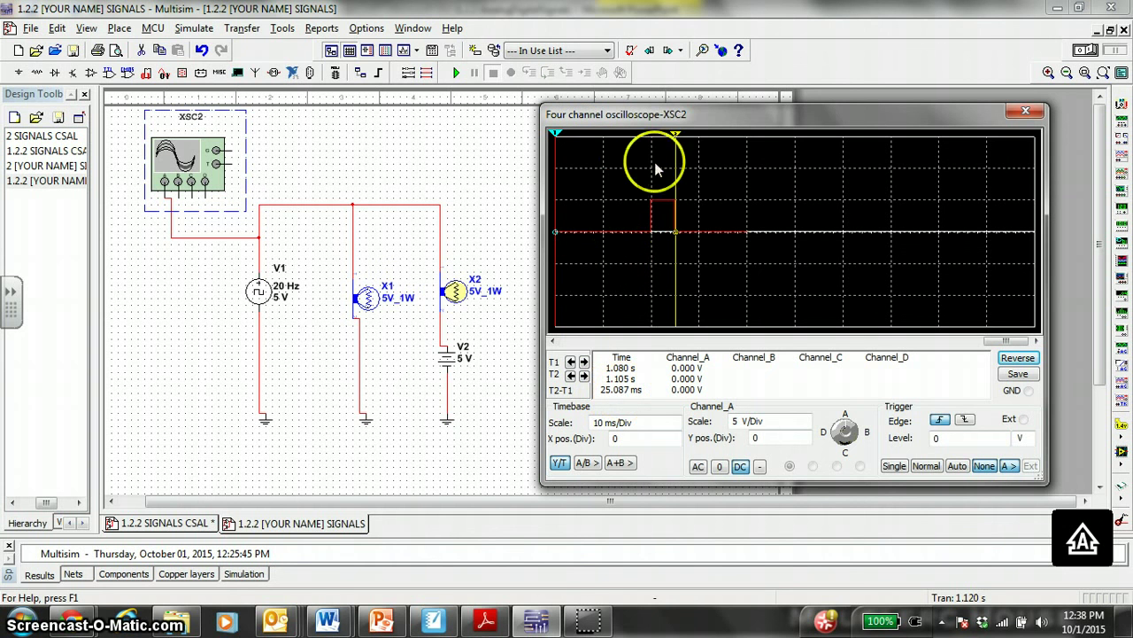
{"action": "left_click_drag", "start_coordinate": [674, 134], "coordinate": [676, 139]}
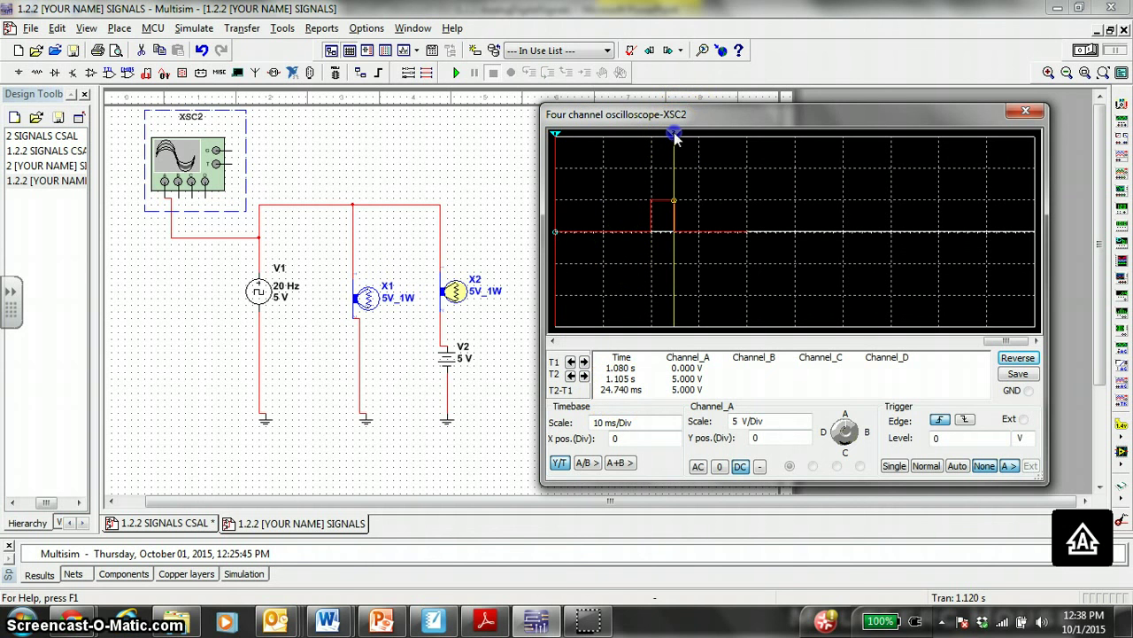
{"action": "left_click_drag", "start_coordinate": [555, 134], "coordinate": [652, 133]}
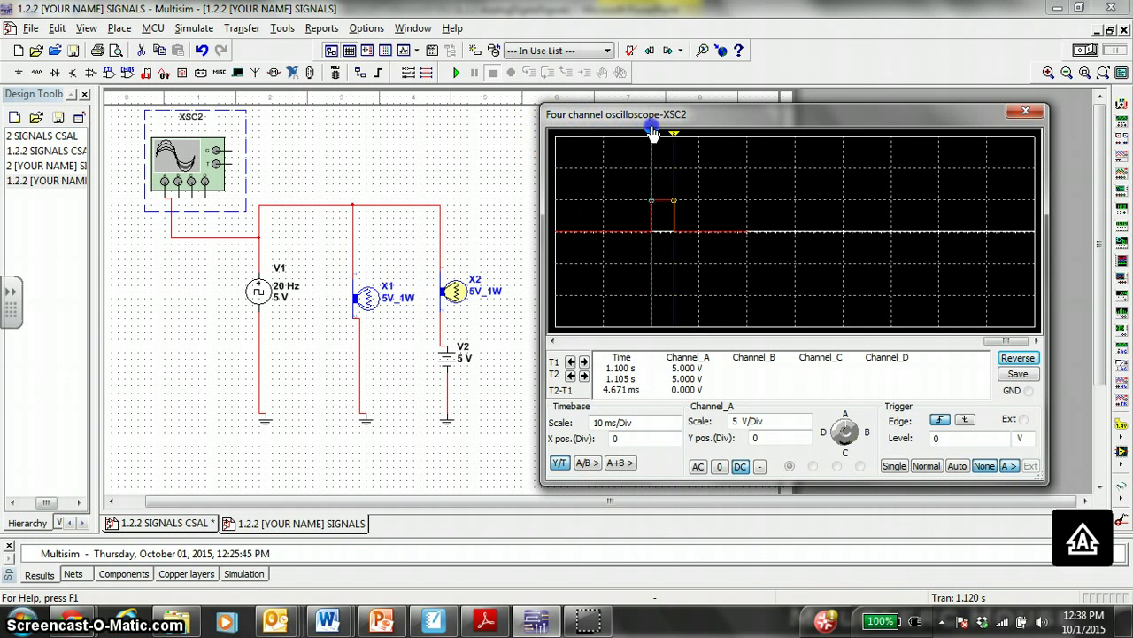
{"action": "left_click", "coordinate": [624, 398]}
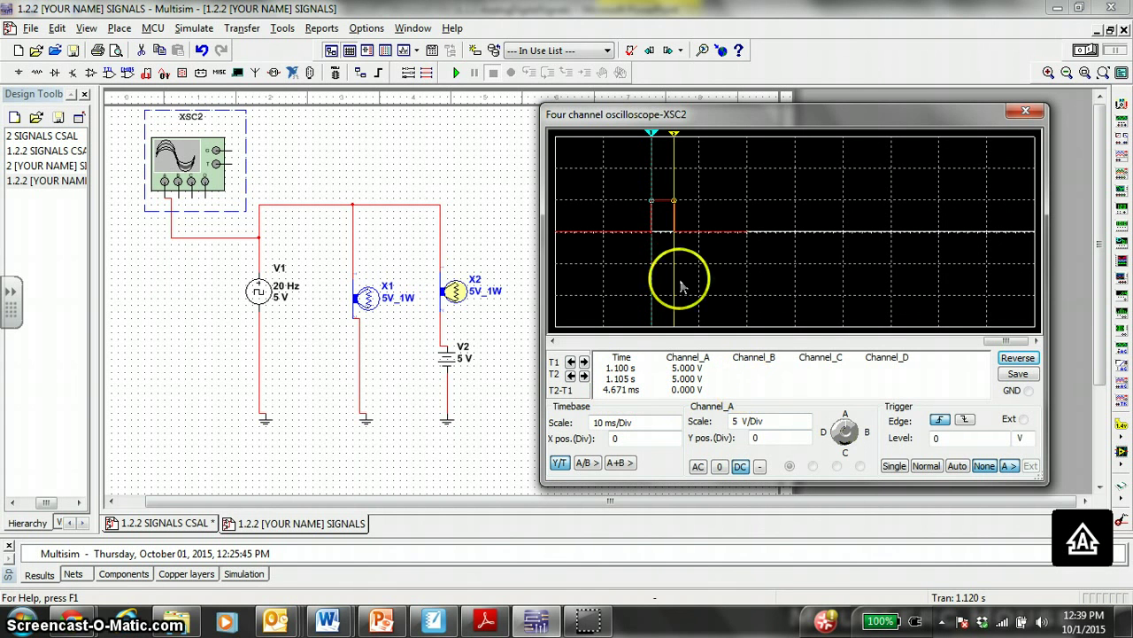
{"action": "left_click_drag", "start_coordinate": [652, 133], "coordinate": [557, 156]}
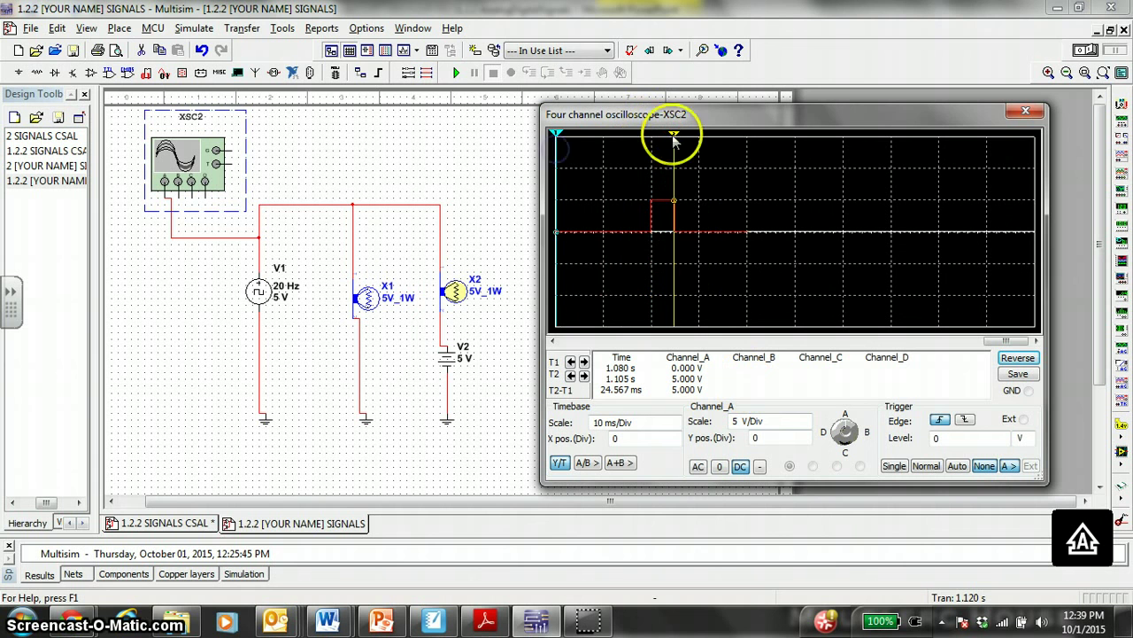
{"action": "left_click_drag", "start_coordinate": [670, 139], "coordinate": [652, 152]}
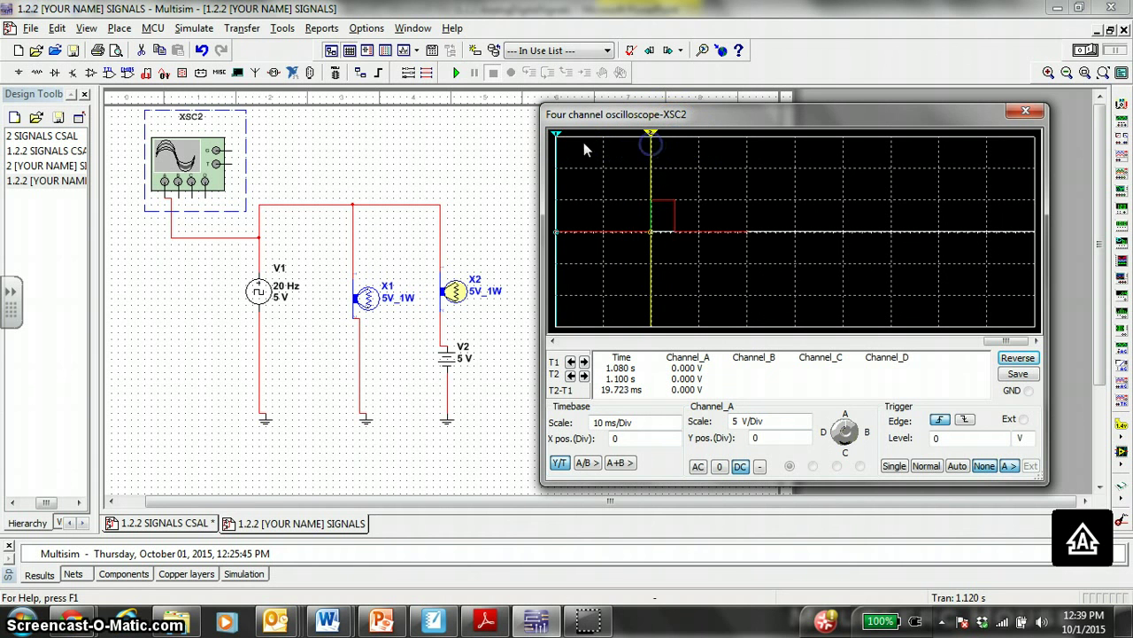
- Read the ~24.7 ms period and ~4.8 ms high time, then bring up the 1.2.2.A Word worksheet
{"action": "left_click_drag", "start_coordinate": [652, 135], "coordinate": [676, 132]}
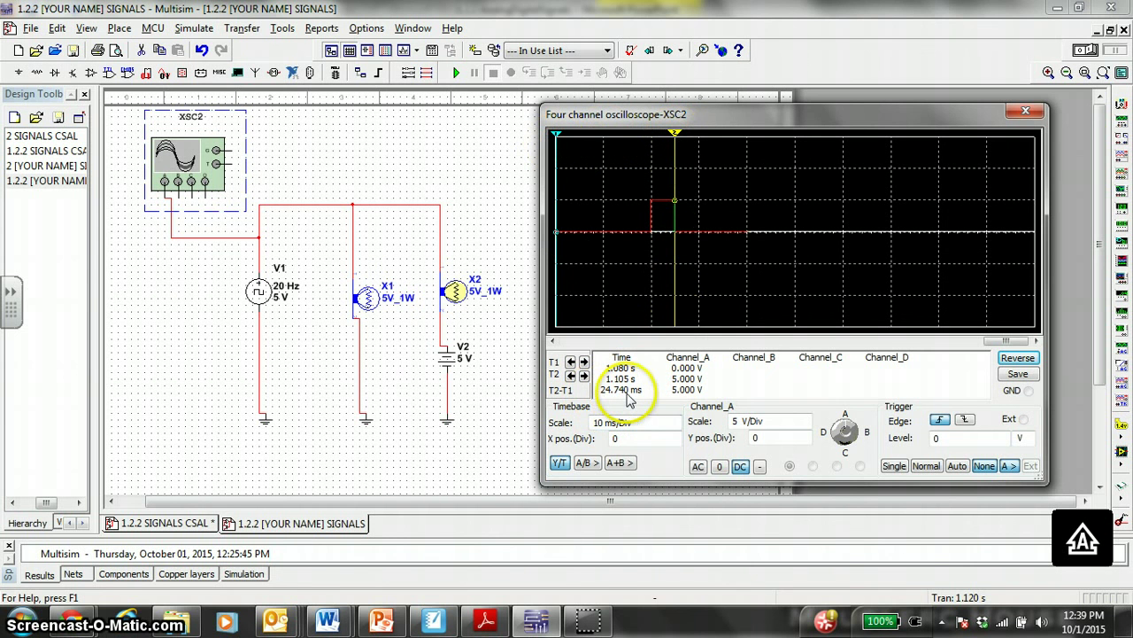
{"action": "left_click_drag", "start_coordinate": [554, 136], "coordinate": [651, 145]}
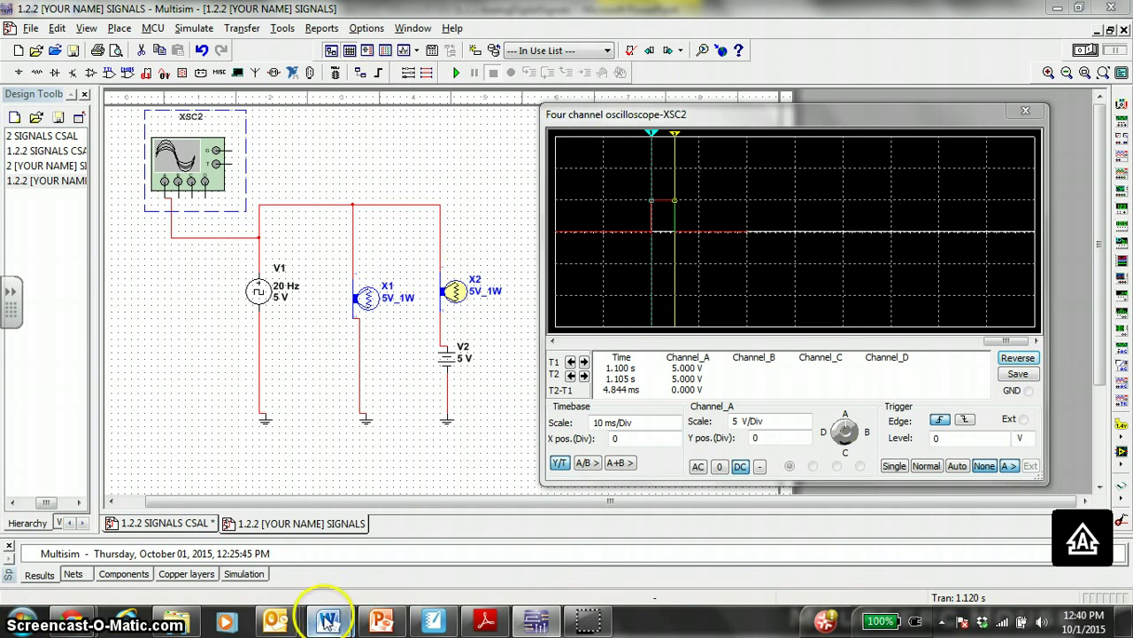
{"action": "mouse_move", "coordinate": [328, 617]}
{"action": "left_click", "coordinate": [376, 505]}
- Start typing the '(2 p' points label at the end of item e
{"action": "scroll", "coordinate": [456, 506], "scroll_direction": "down", "scroll_amount": 15}
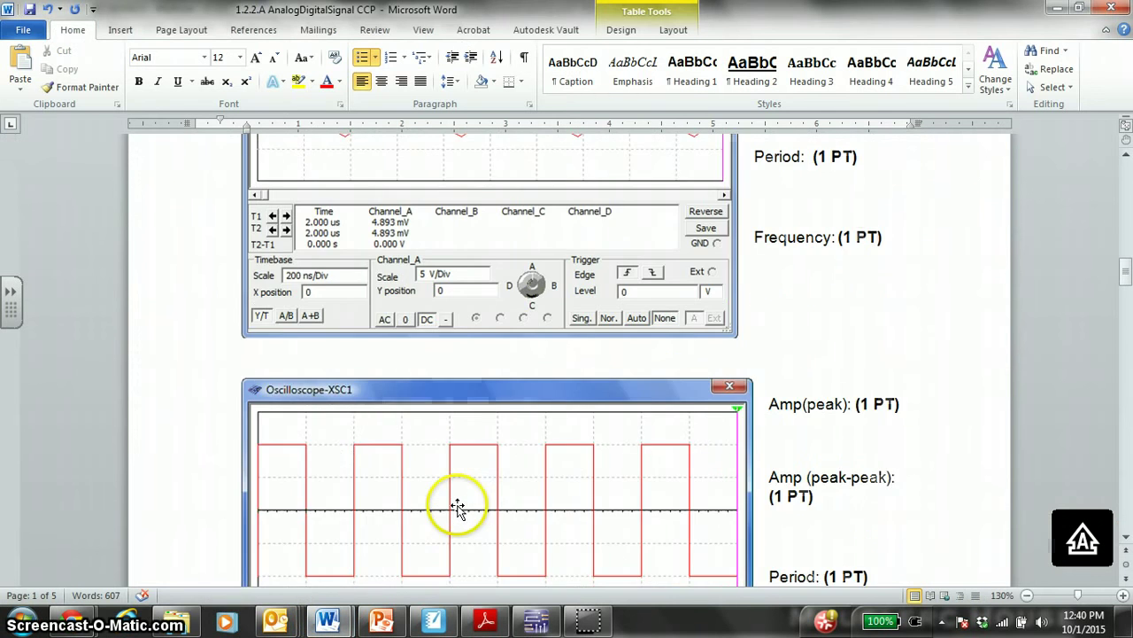
{"action": "scroll", "coordinate": [457, 507], "scroll_direction": "down", "scroll_amount": 15}
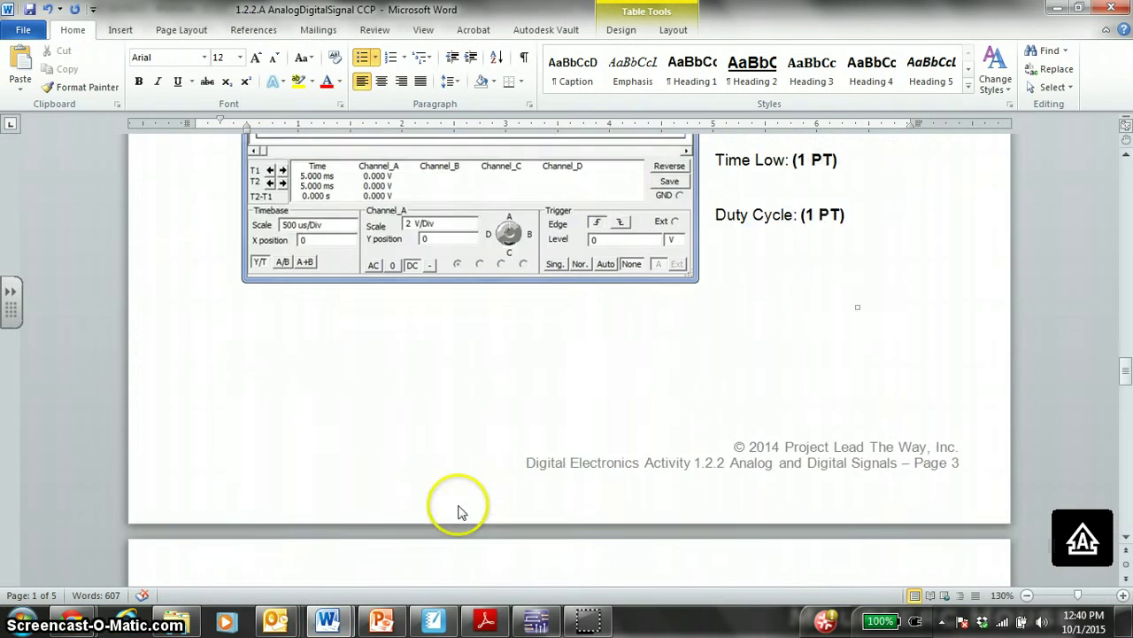
{"action": "scroll", "coordinate": [457, 505], "scroll_direction": "down", "scroll_amount": 8}
{"action": "scroll", "coordinate": [463, 506], "scroll_direction": "up", "scroll_amount": 3}
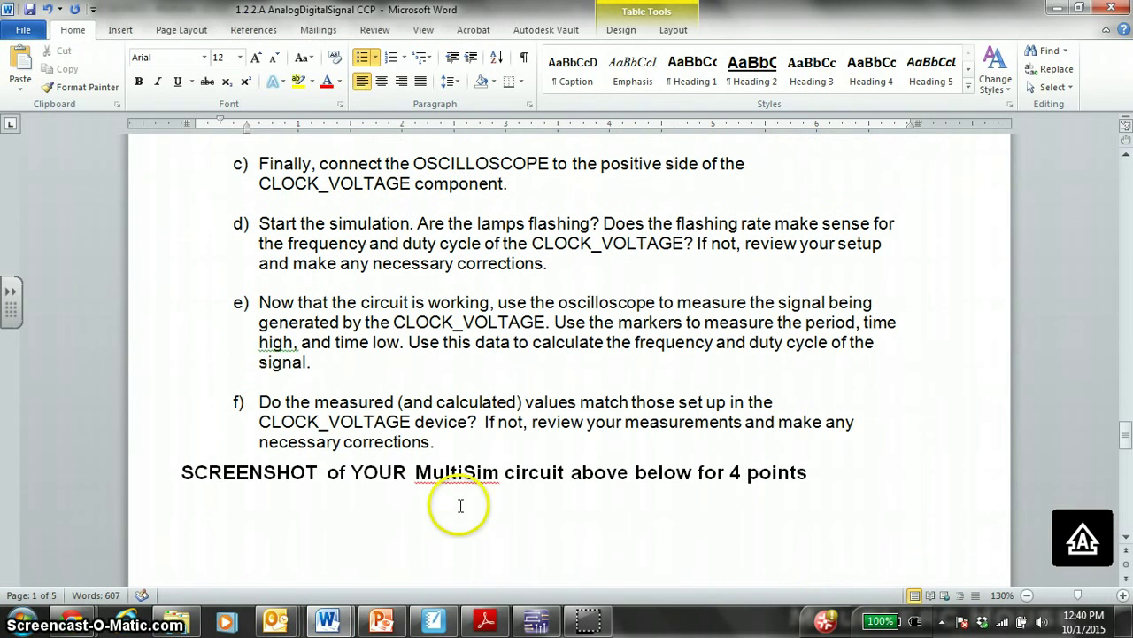
{"action": "left_click", "coordinate": [409, 357]}
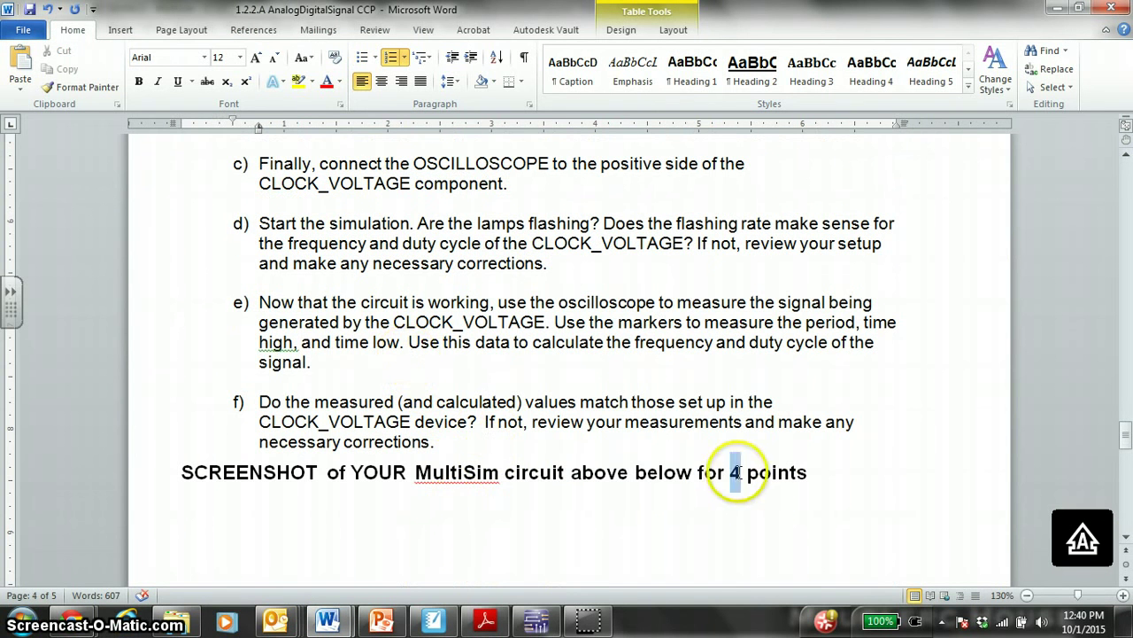
{"action": "type", "text": "2"}
{"action": "left_click", "coordinate": [330, 363]}
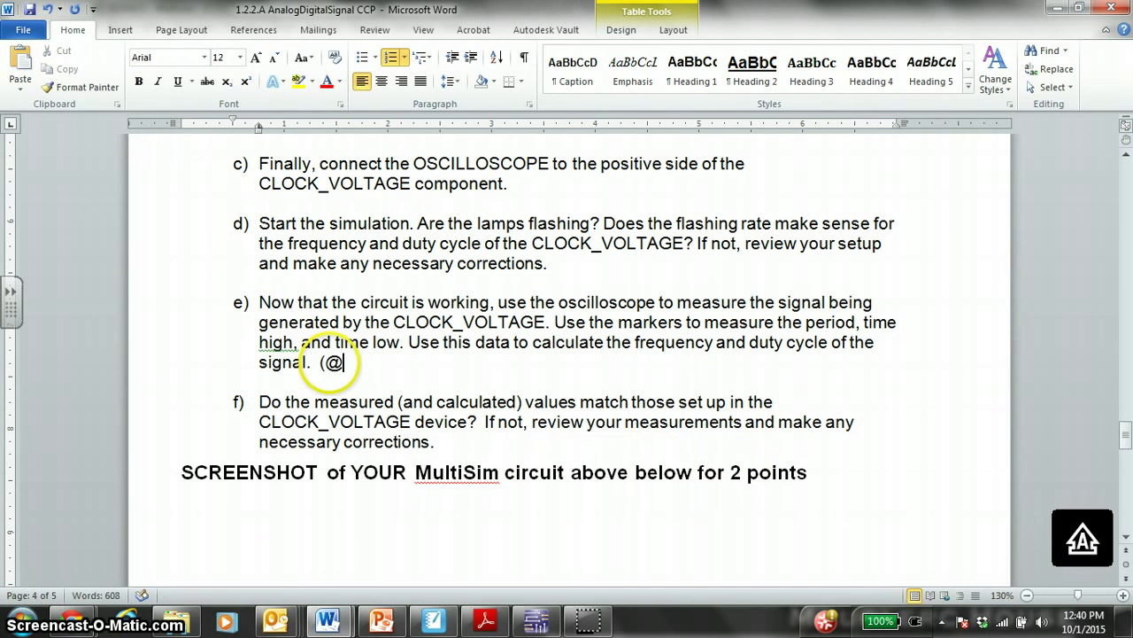
{"action": "type", "text": "(2 pO"}
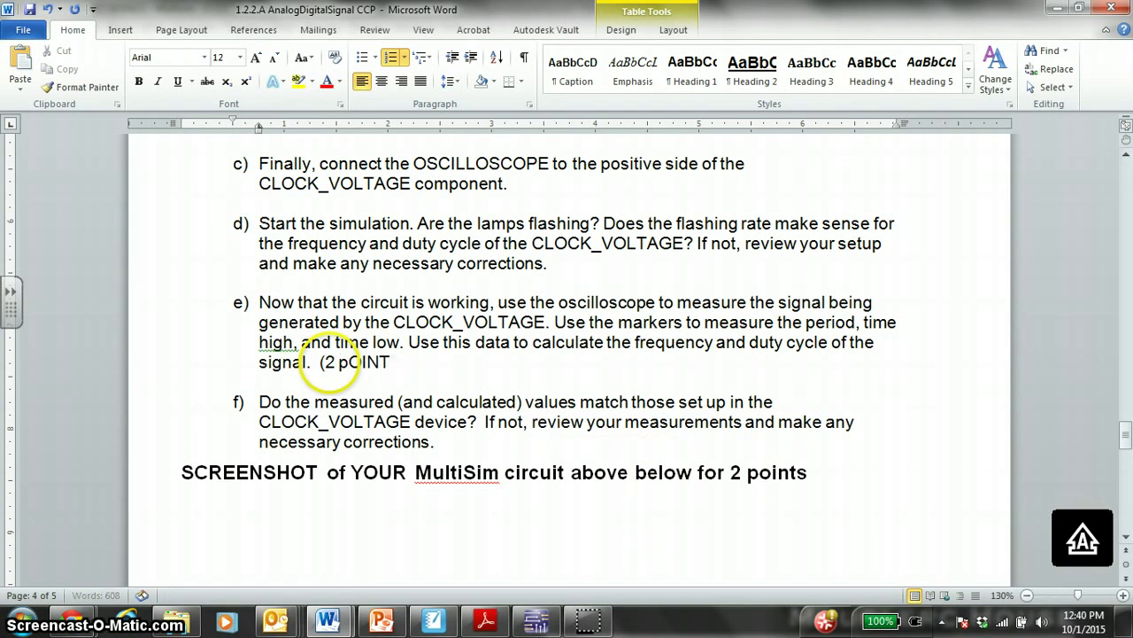
- Correct the label to '(2 POINTS)' and make it bold
{"action": "key", "text": "BackSpace"}
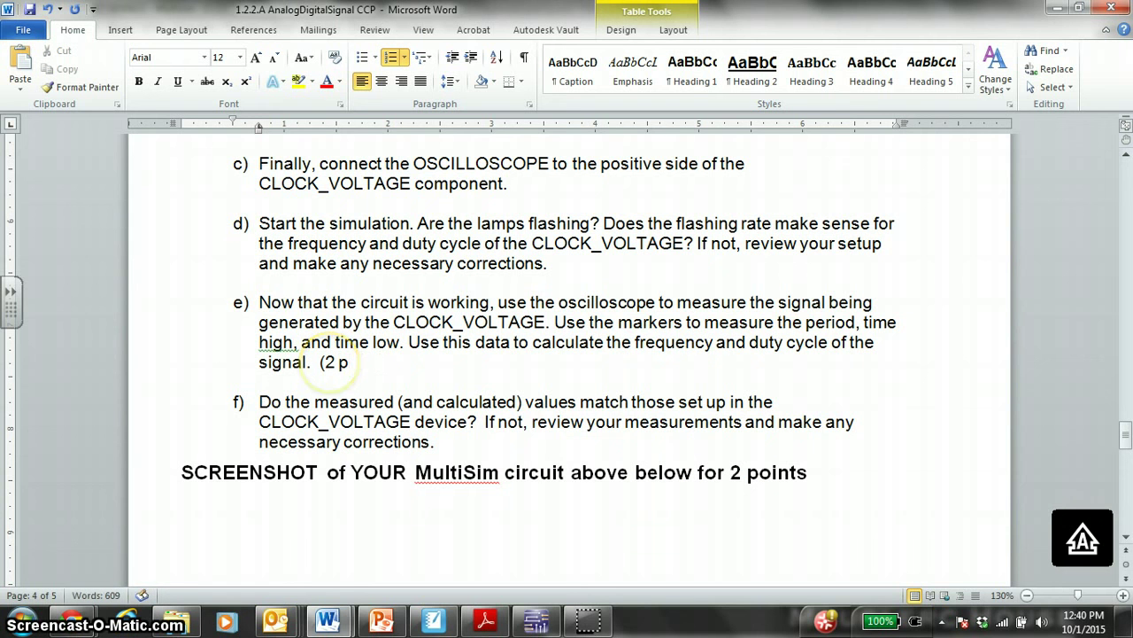
{"action": "key", "text": "BackSpace"}
{"action": "key", "text": "Caps_Lock"}
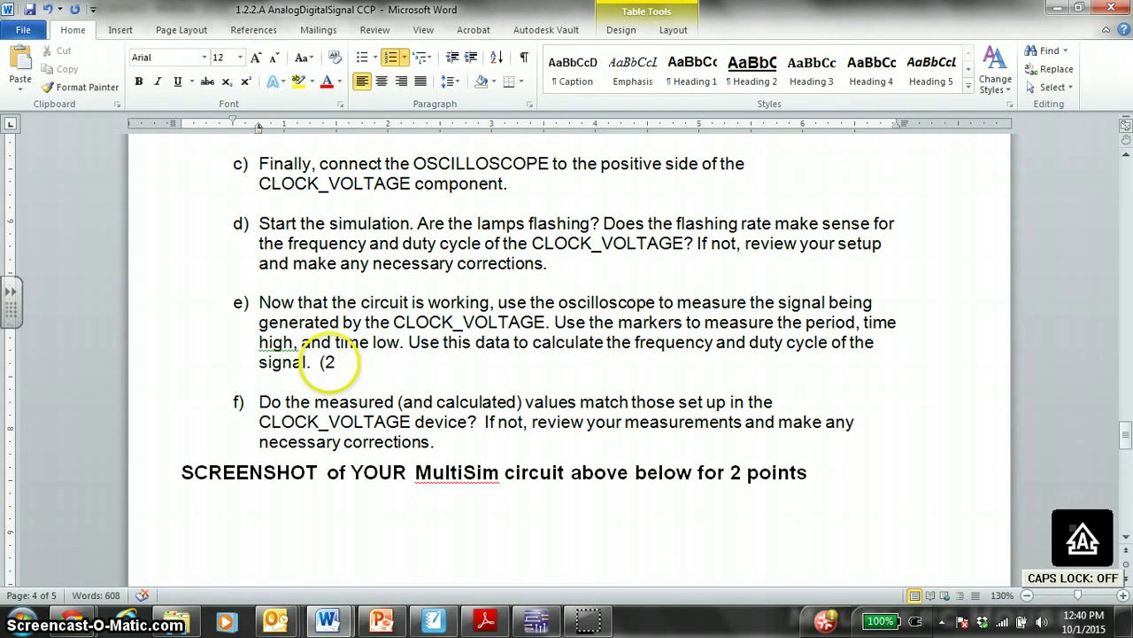
{"action": "type", "text": "POOINTS"}
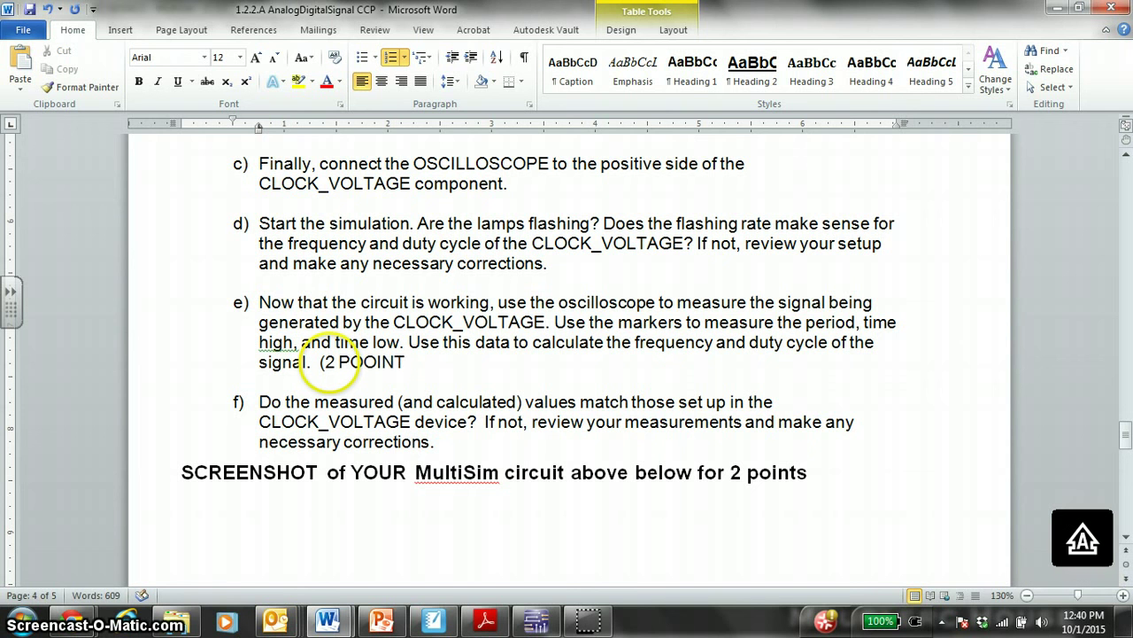
{"action": "key", "text": "BackSpace"}
{"action": "type", "text": ")"}
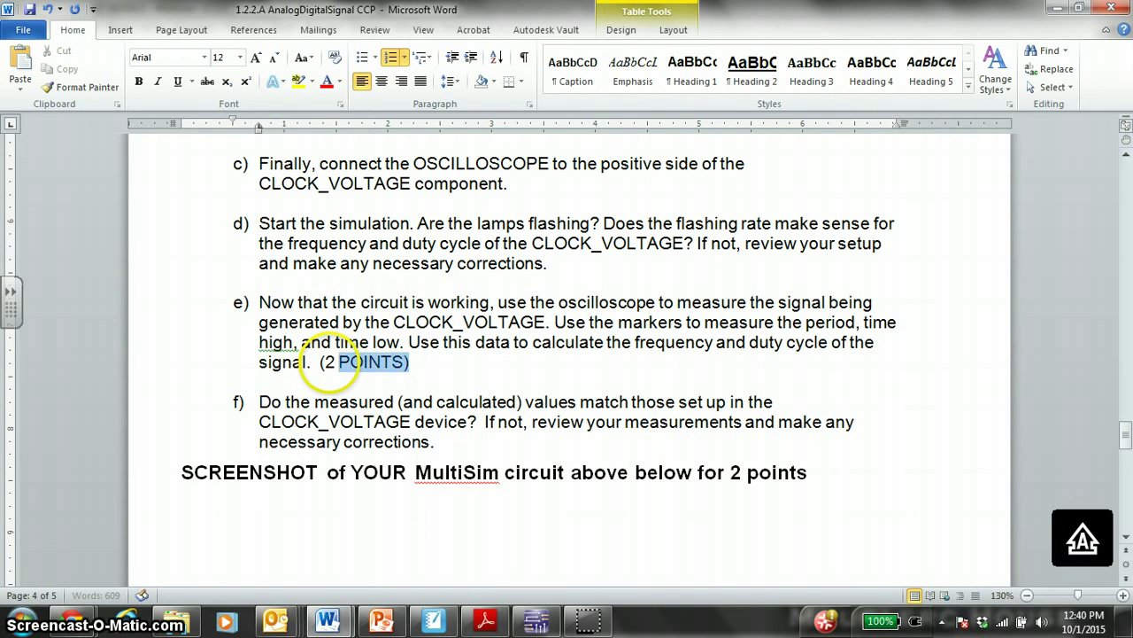
{"action": "left_click_drag", "start_coordinate": [321, 363], "coordinate": [314, 363]}
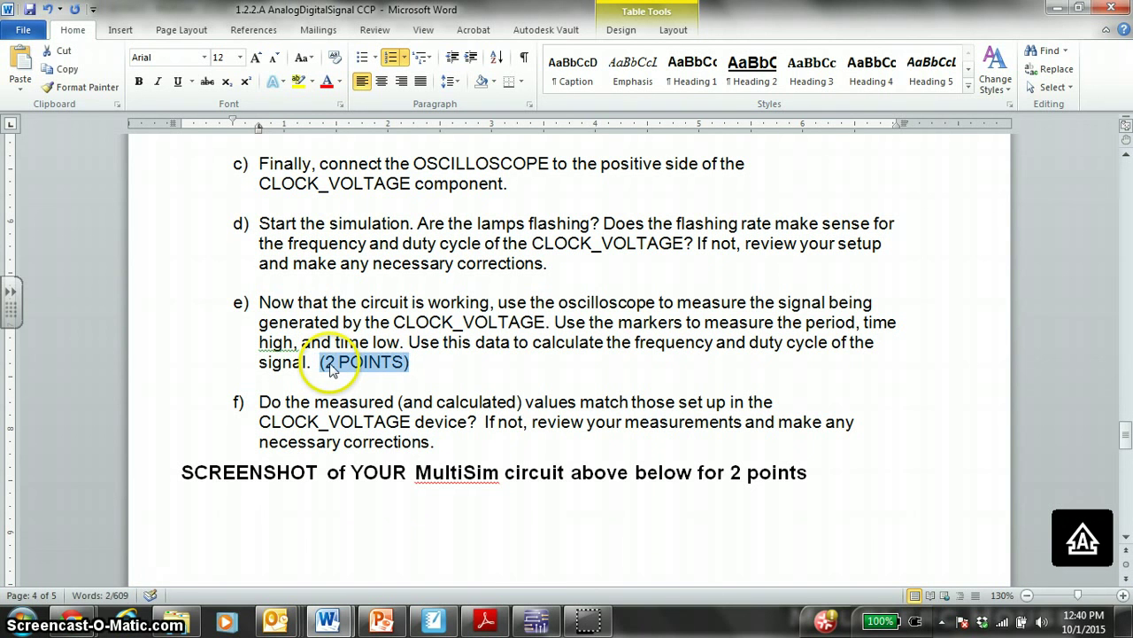
{"action": "key", "text": "ctrl+b"}
- Delete the accidental empty f) item below item e
{"action": "key", "text": "End"}
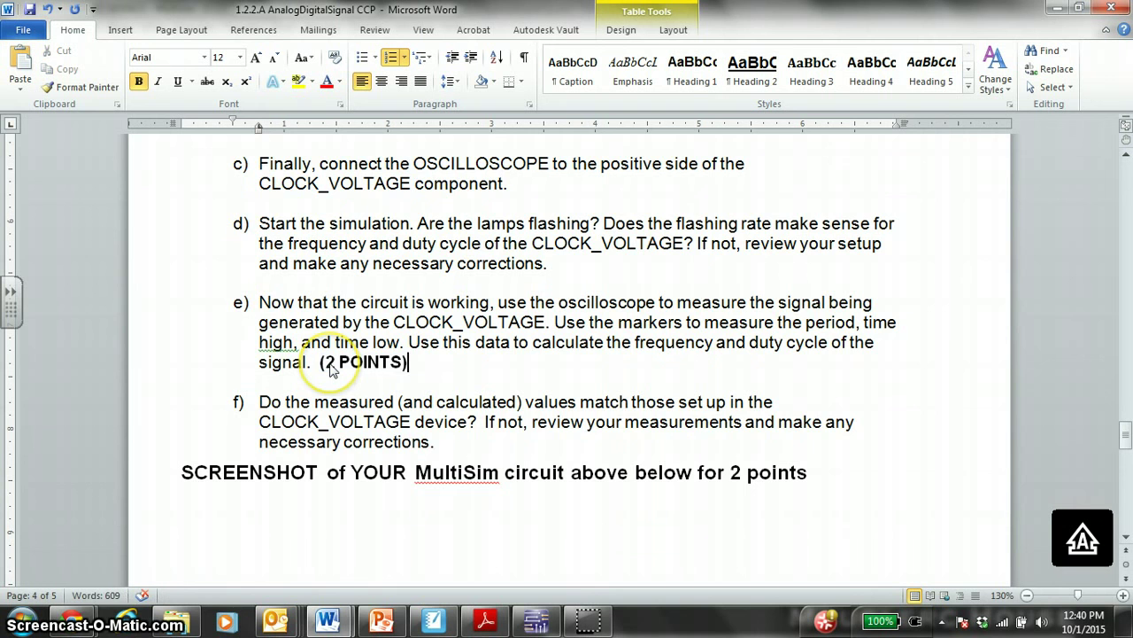
{"action": "key", "text": "Return"}
{"action": "key", "text": "ctrl+End"}
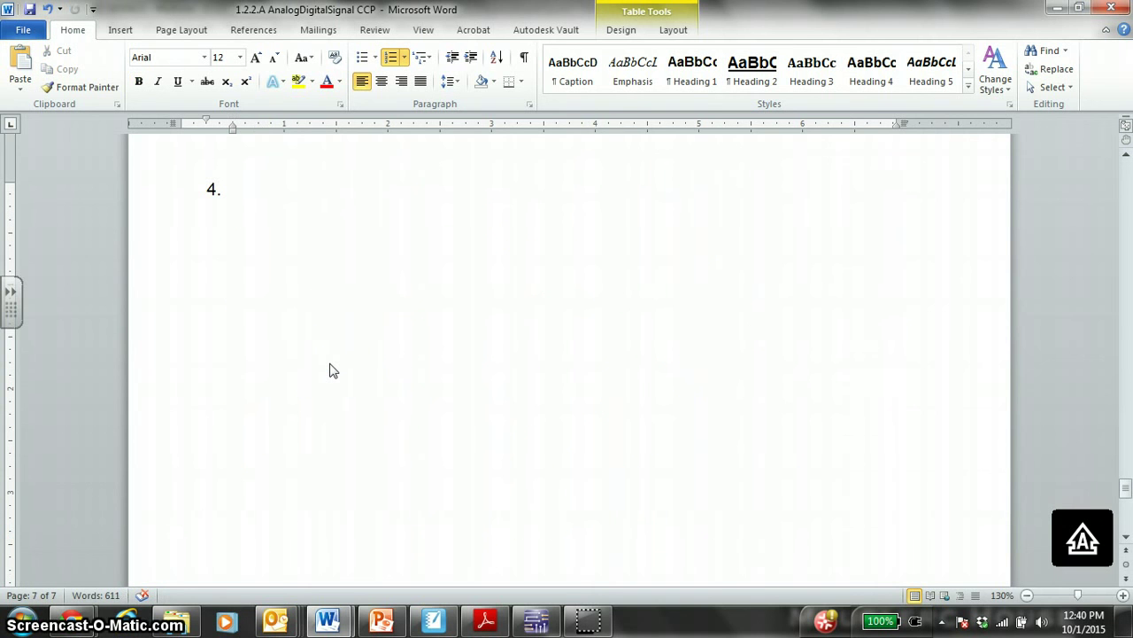
{"action": "key", "text": "shift+F5"}
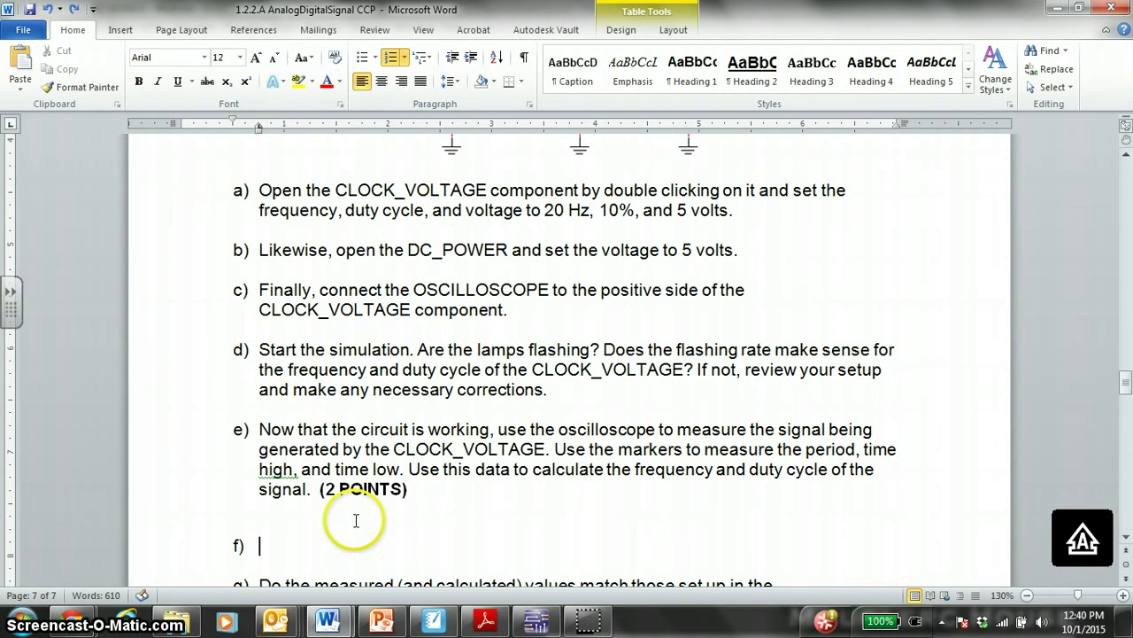
{"action": "key", "text": "BackSpace"}
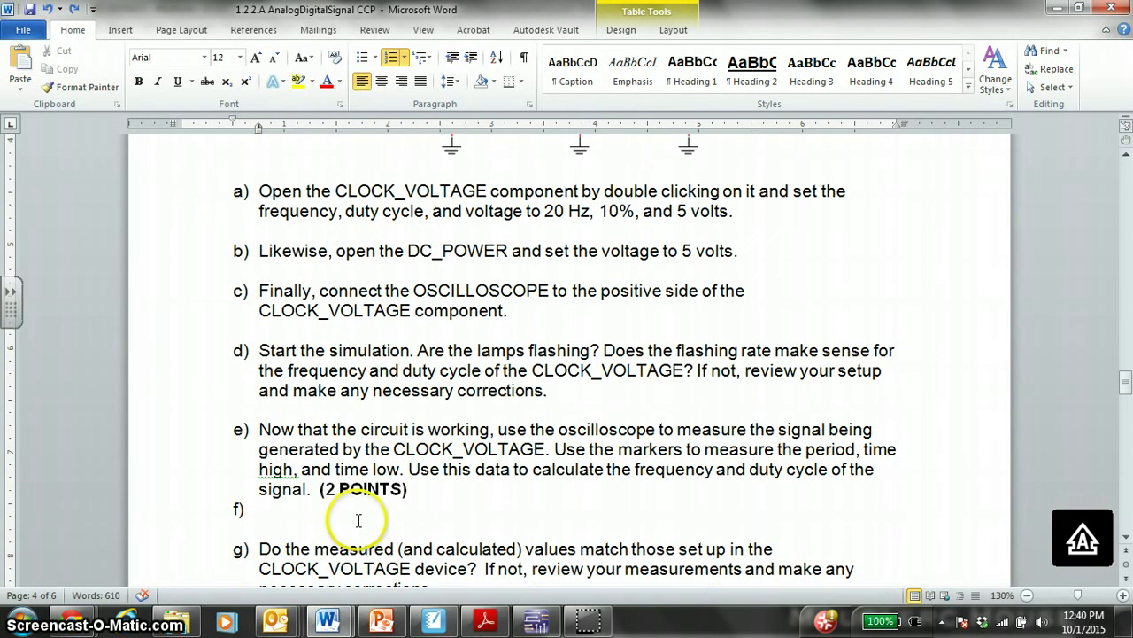
{"action": "key", "text": "BackSpace"}
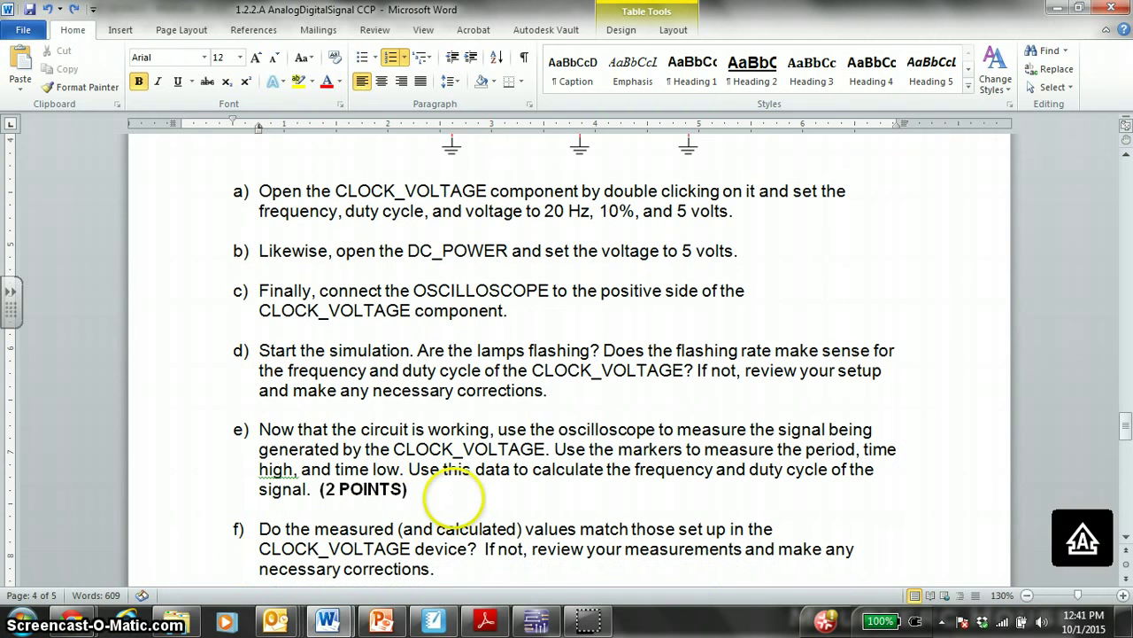
- Type 'FREQUENCY =' and 'DUTY CYCLE = %' blanks after item e's (2 POINTS) label
{"action": "type", "text": "FREQUENCEY =          DUT"}
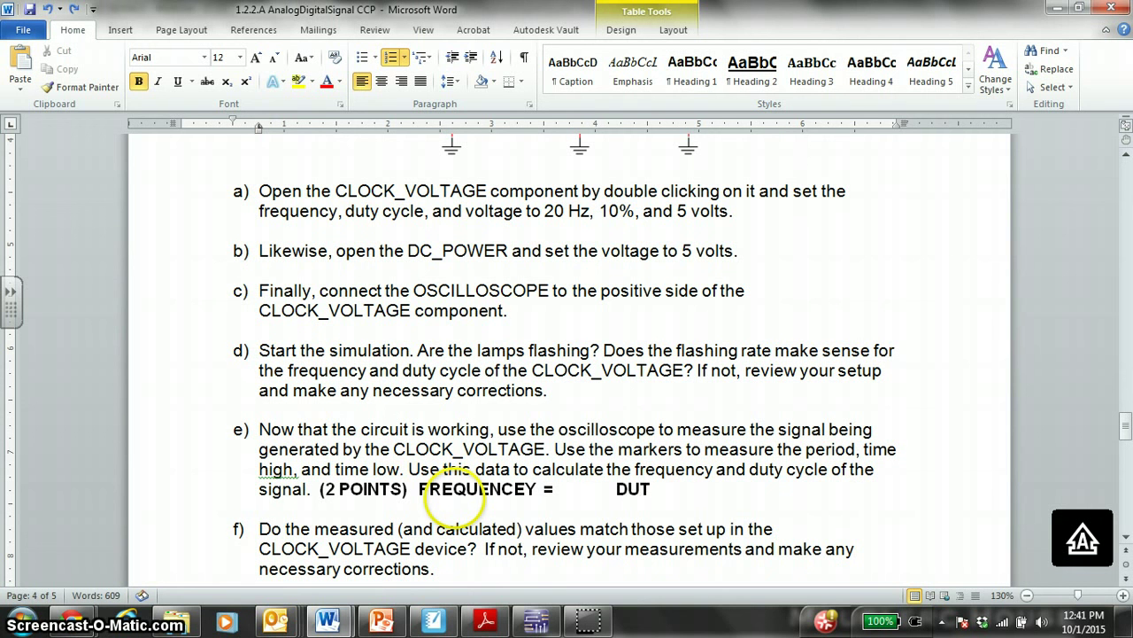
{"action": "type", "text": "Y CYCLE =     %"}
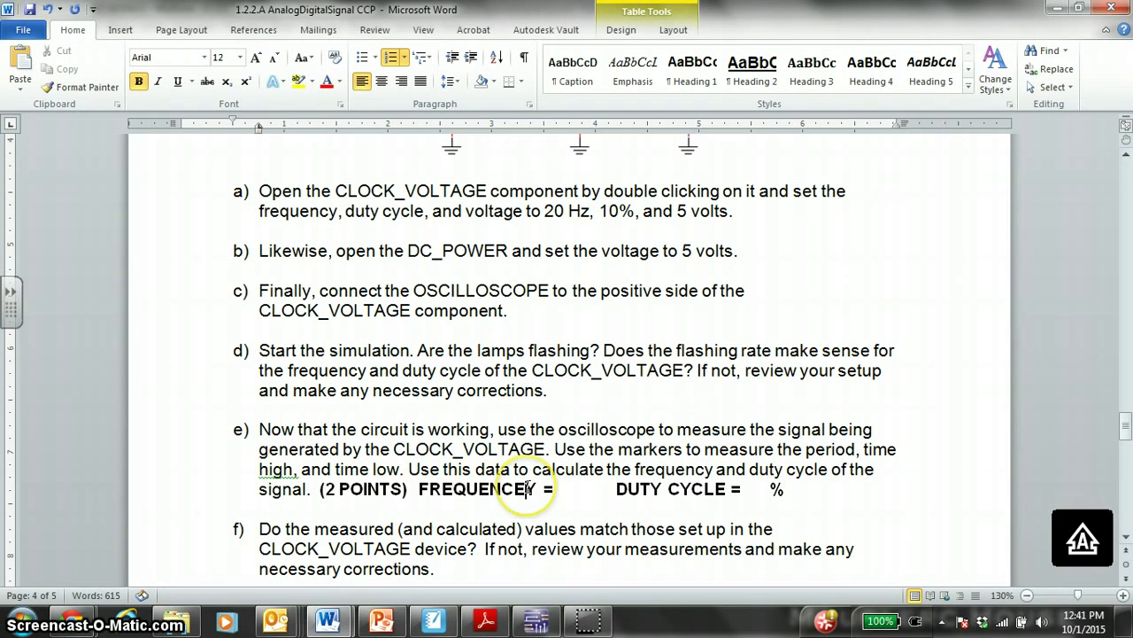
- Run PowerPoint slides 11–15 on oscilloscope measurement, stopping at the time high/low slide
{"action": "left_click", "coordinate": [381, 620]}
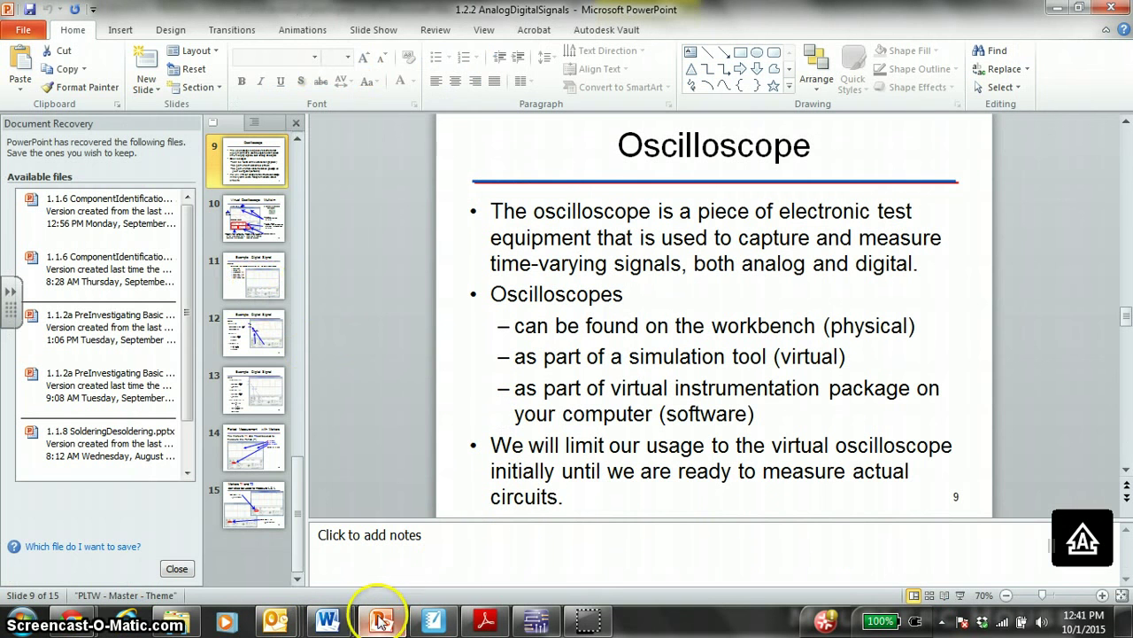
{"action": "left_click", "coordinate": [254, 276]}
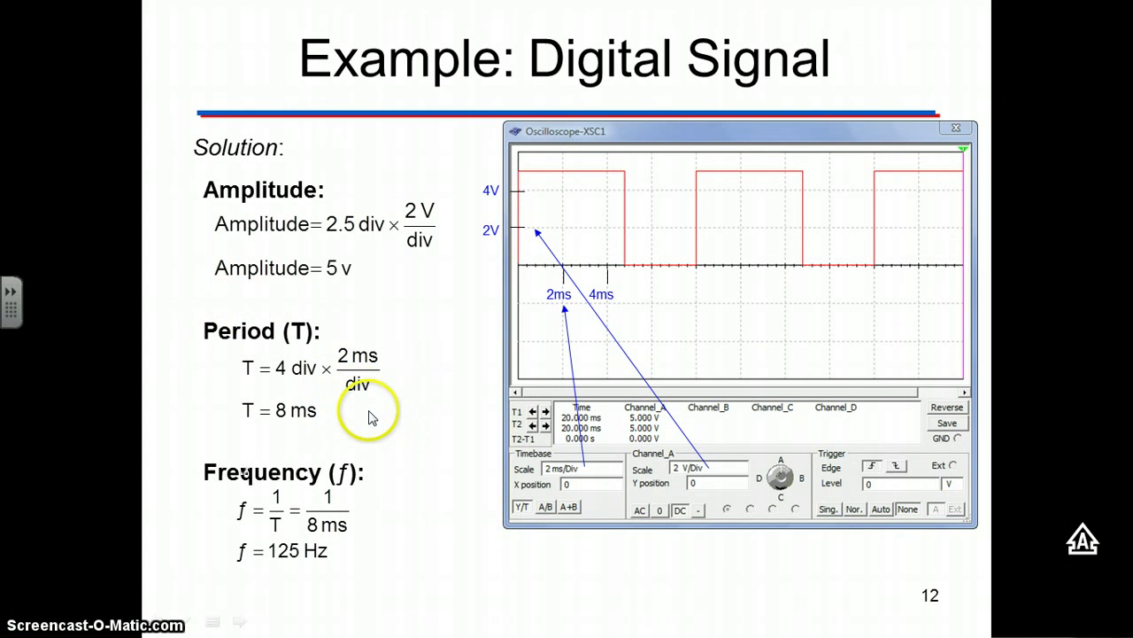
{"action": "left_click", "coordinate": [456, 387]}
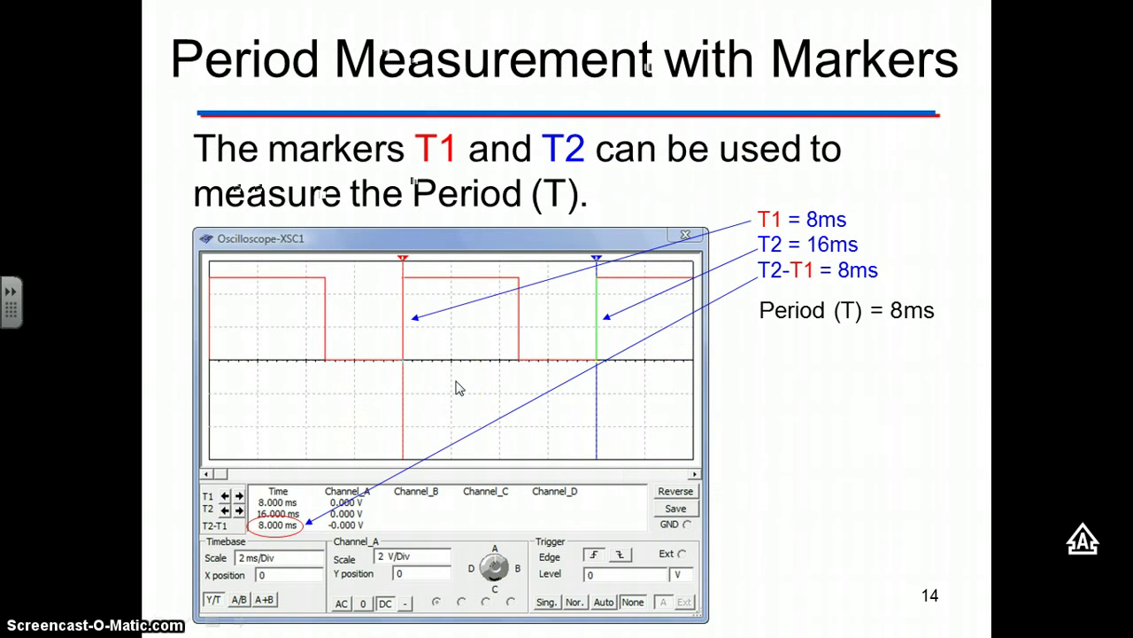
{"action": "scroll", "coordinate": [456, 385], "scroll_direction": "down", "scroll_amount": 2}
{"action": "scroll", "coordinate": [455, 382], "scroll_direction": "up", "scroll_amount": 2}
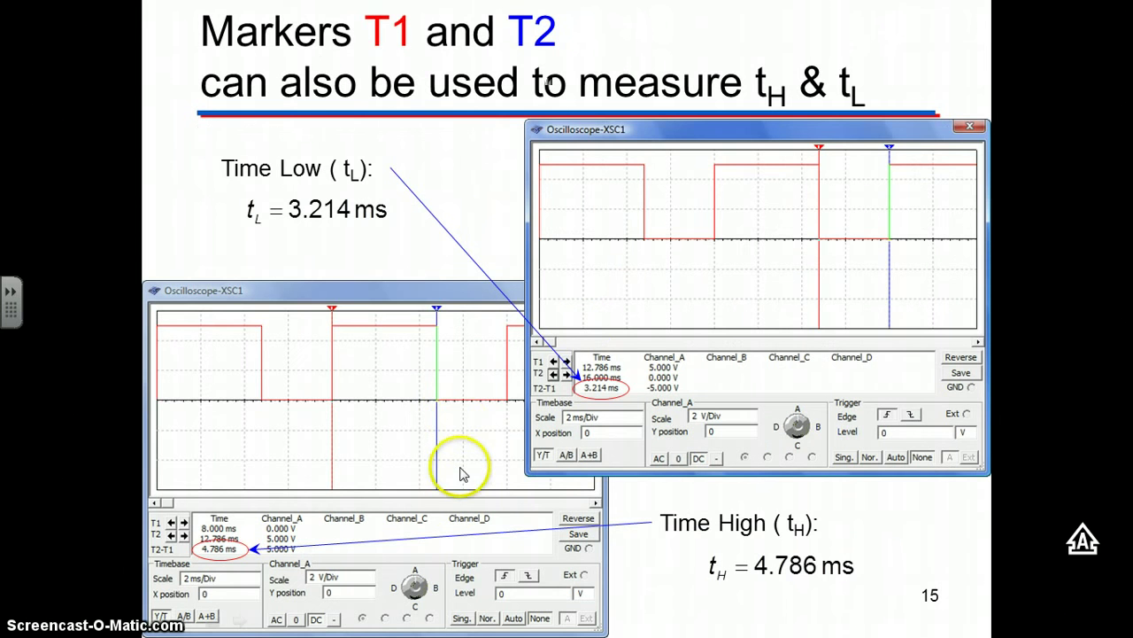
{"action": "key", "text": "Escape"}
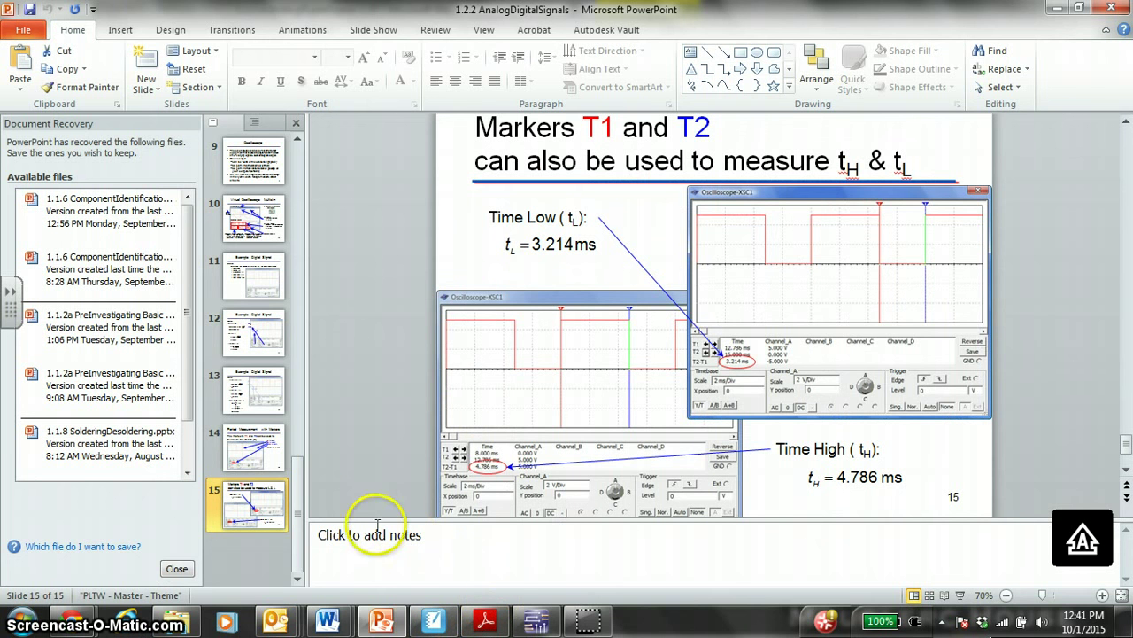
- Return to the Word lab worksheet and place the cursor after the SCREENSHOT line
{"action": "mouse_move", "coordinate": [330, 623]}
{"action": "left_click", "coordinate": [415, 540]}
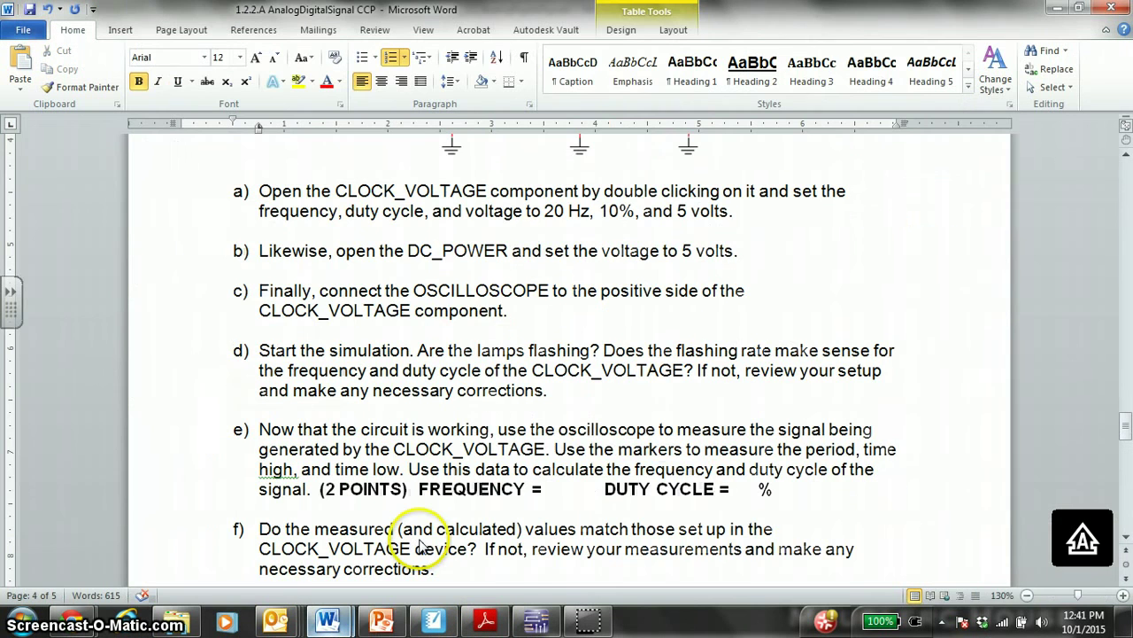
{"action": "scroll", "coordinate": [493, 424], "scroll_direction": "up", "scroll_amount": 5}
{"action": "scroll", "coordinate": [493, 424], "scroll_direction": "up", "scroll_amount": 6}
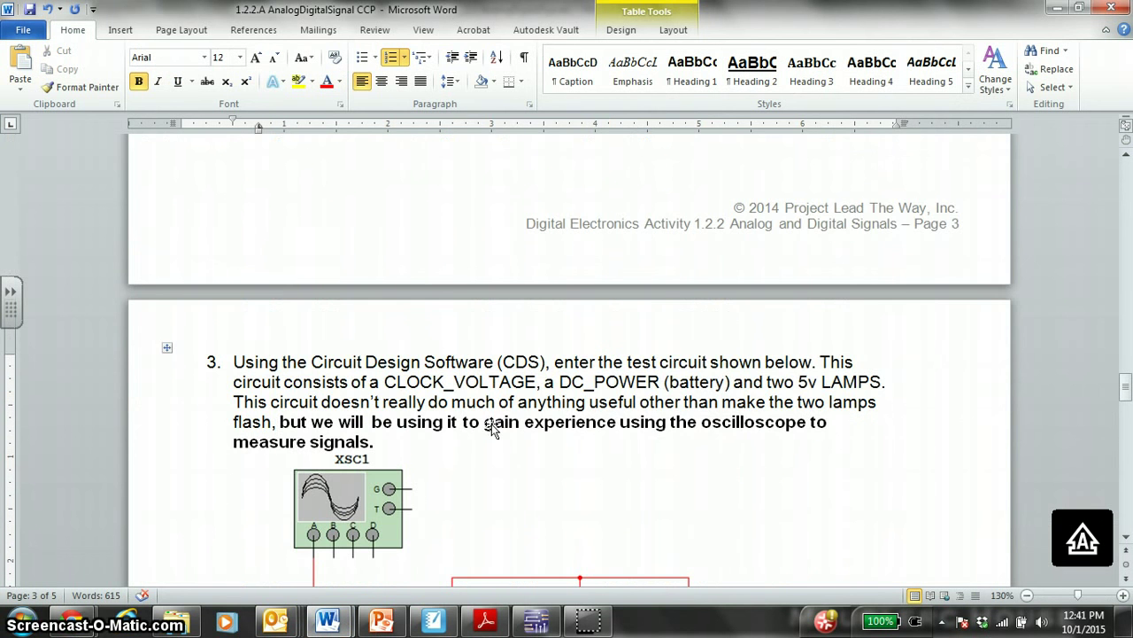
{"action": "scroll", "coordinate": [493, 425], "scroll_direction": "down", "scroll_amount": 10}
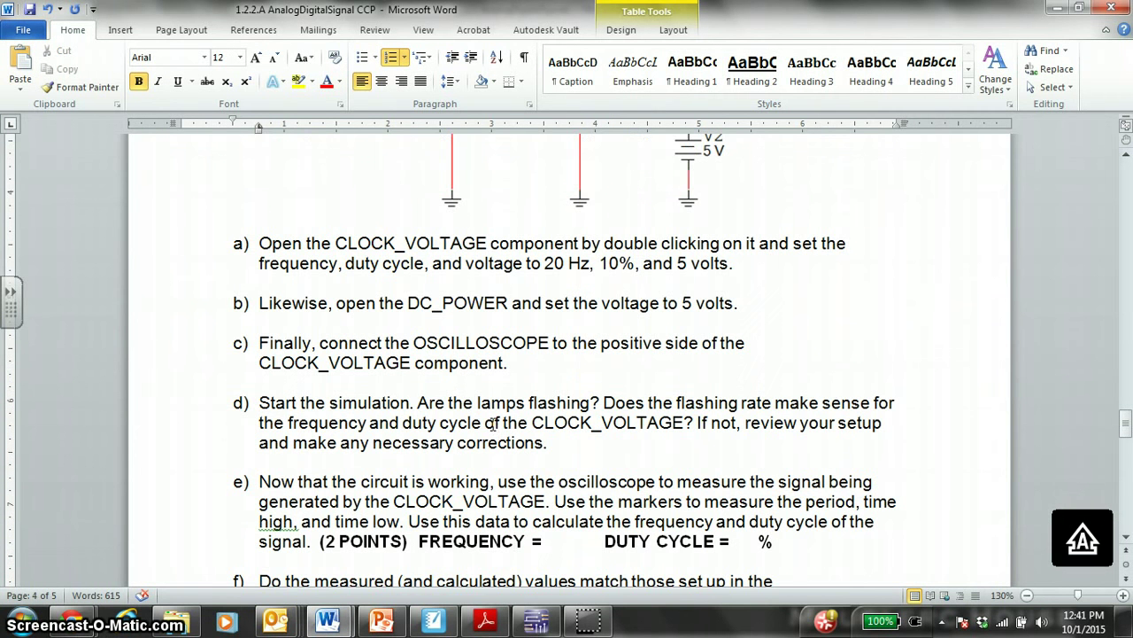
{"action": "scroll", "coordinate": [493, 424], "scroll_direction": "down", "scroll_amount": 1}
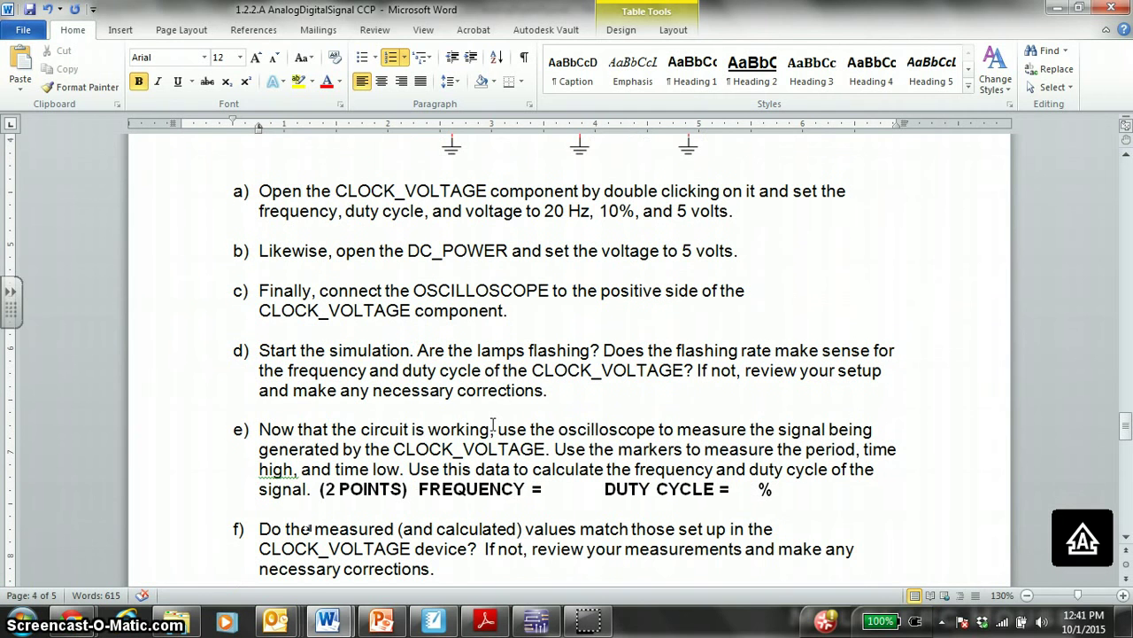
{"action": "scroll", "coordinate": [493, 424], "scroll_direction": "down", "scroll_amount": 4}
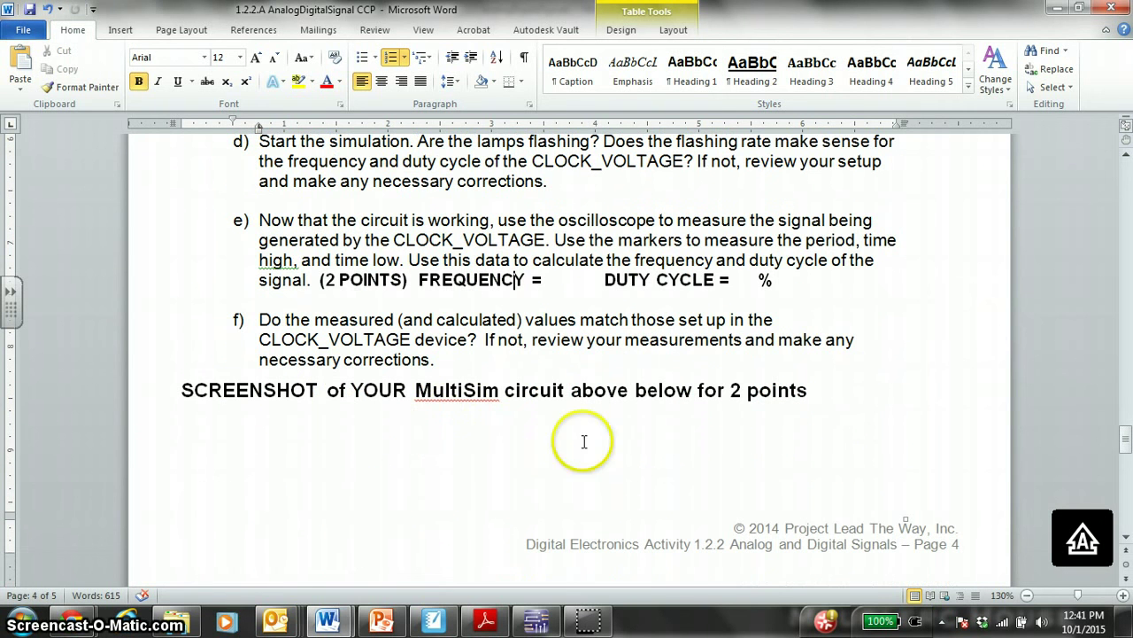
{"action": "left_click", "coordinate": [807, 390]}
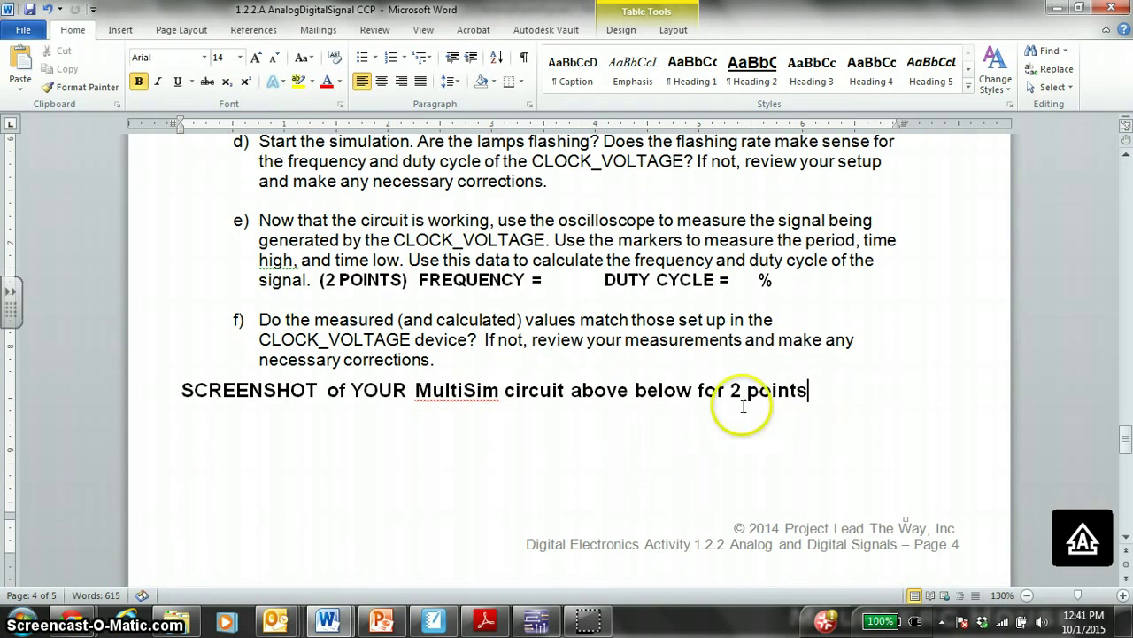
- Bring question 3's digital-signal diagram with blank labels A–F on page 5 into view
{"action": "scroll", "coordinate": [589, 417], "scroll_direction": "down", "scroll_amount": 1}
{"action": "scroll", "coordinate": [588, 417], "scroll_direction": "down", "scroll_amount": 8}
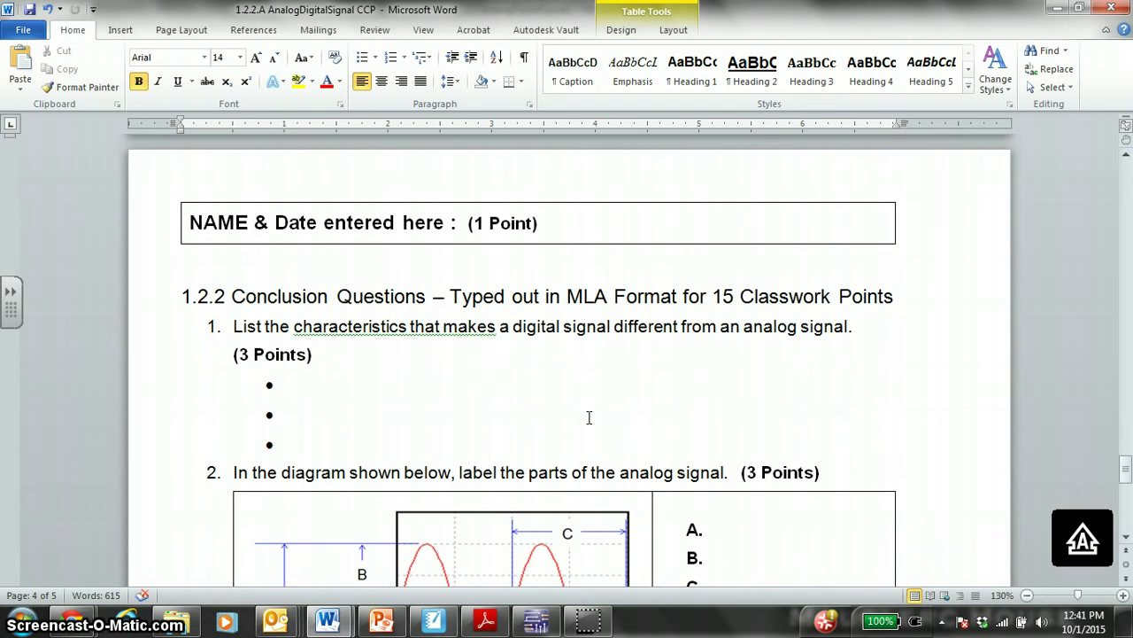
{"action": "scroll", "coordinate": [414, 292], "scroll_direction": "down", "scroll_amount": 1}
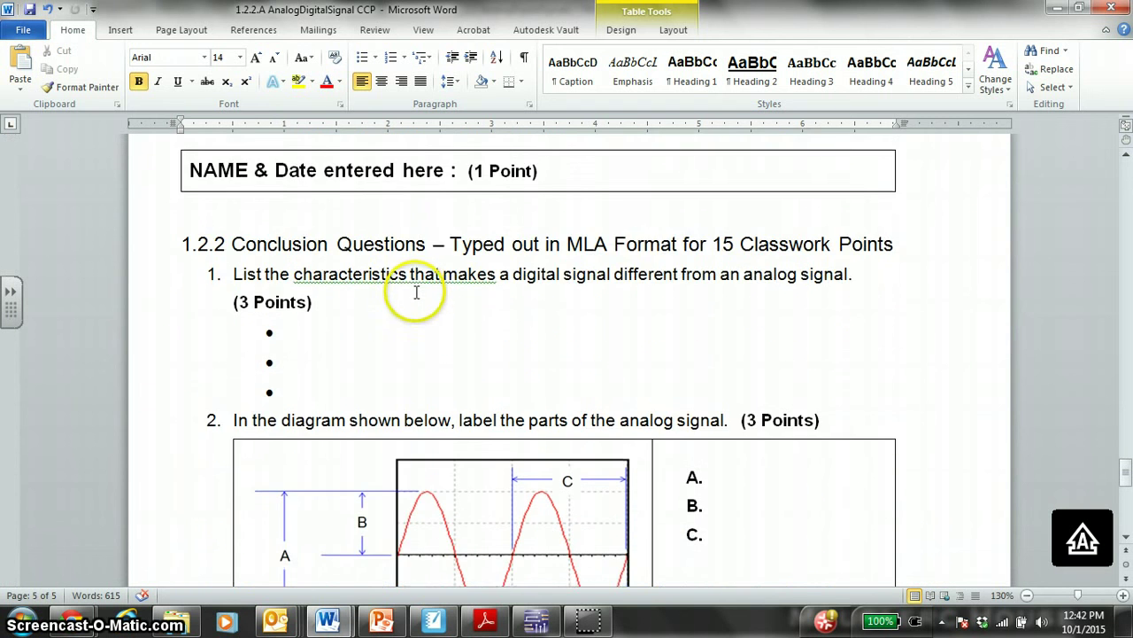
{"action": "scroll", "coordinate": [416, 296], "scroll_direction": "down", "scroll_amount": 4}
{"action": "scroll", "coordinate": [416, 296], "scroll_direction": "down", "scroll_amount": 8}
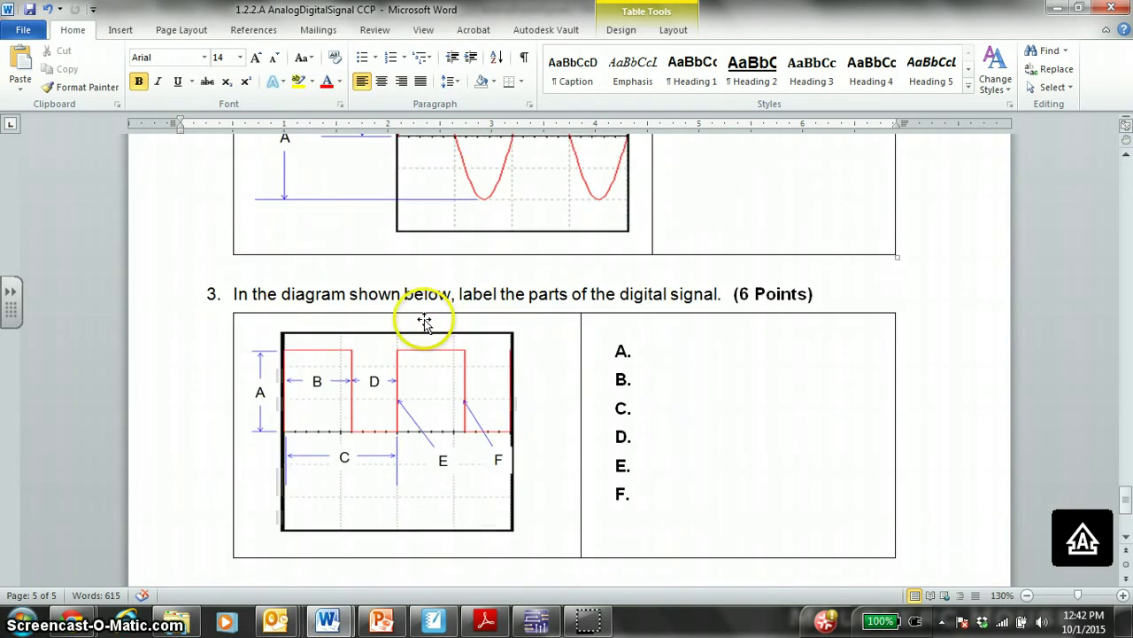
{"action": "scroll", "coordinate": [425, 321], "scroll_direction": "down", "scroll_amount": 1}
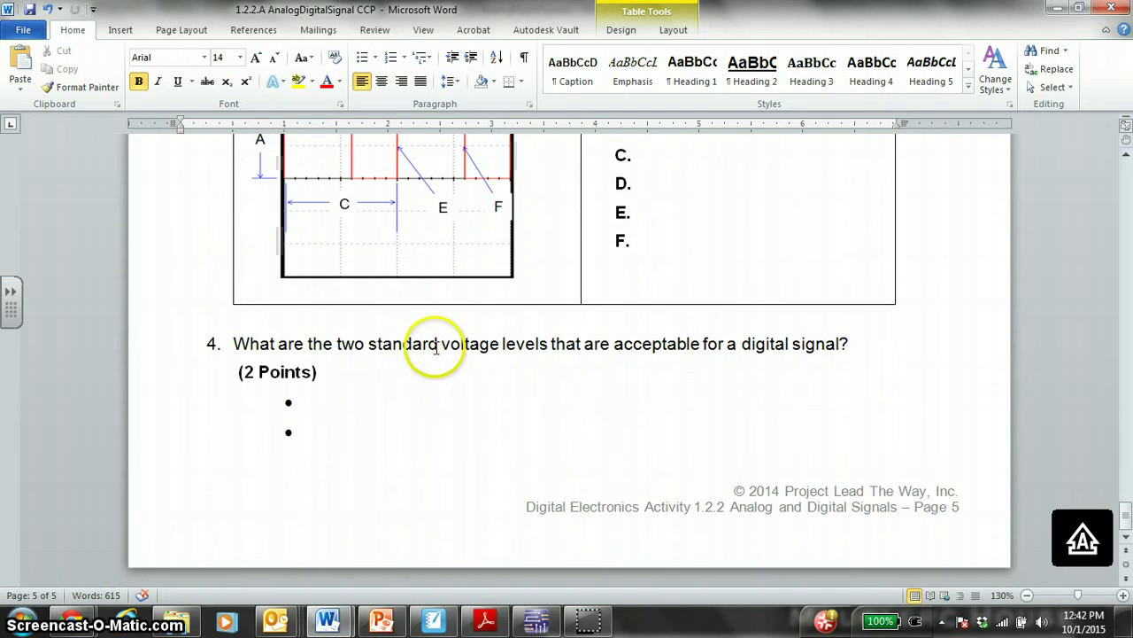
{"action": "scroll", "coordinate": [435, 387], "scroll_direction": "up", "scroll_amount": 5}
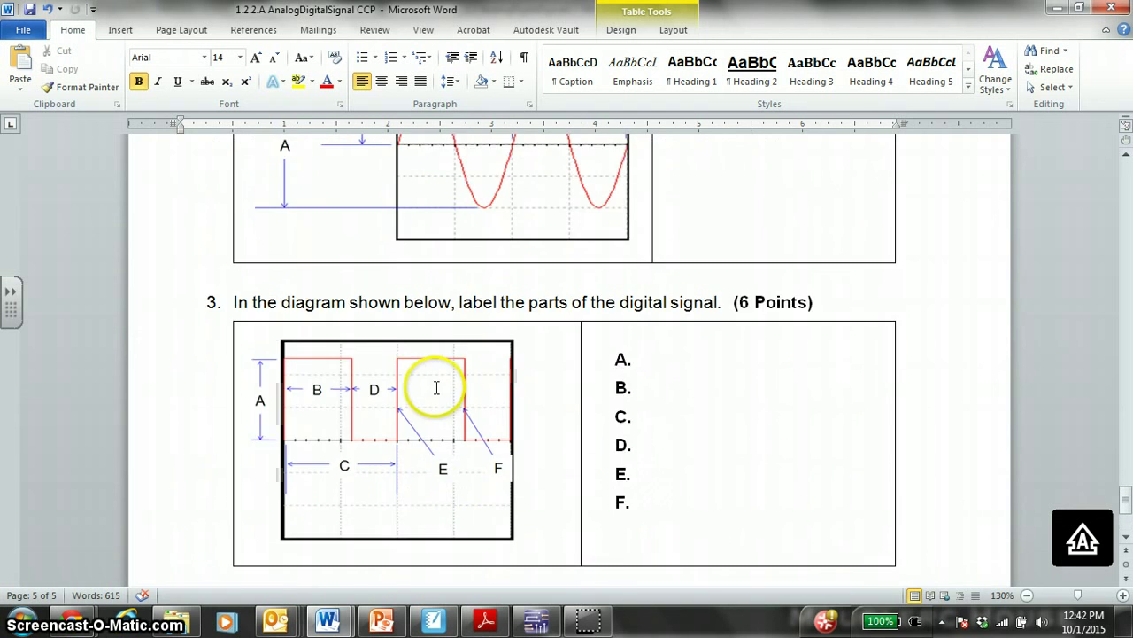